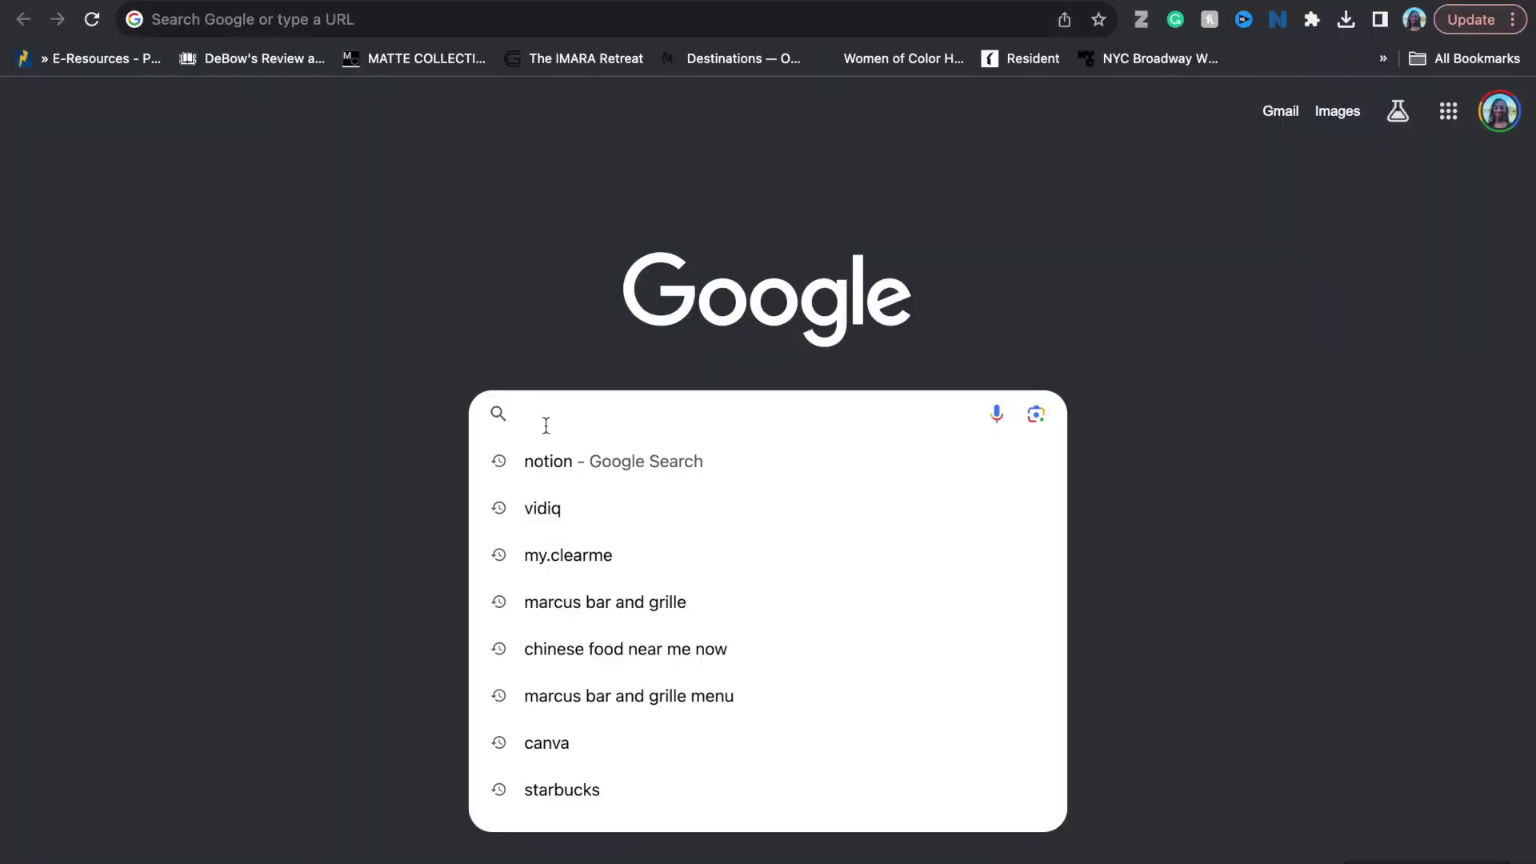
type("flights")
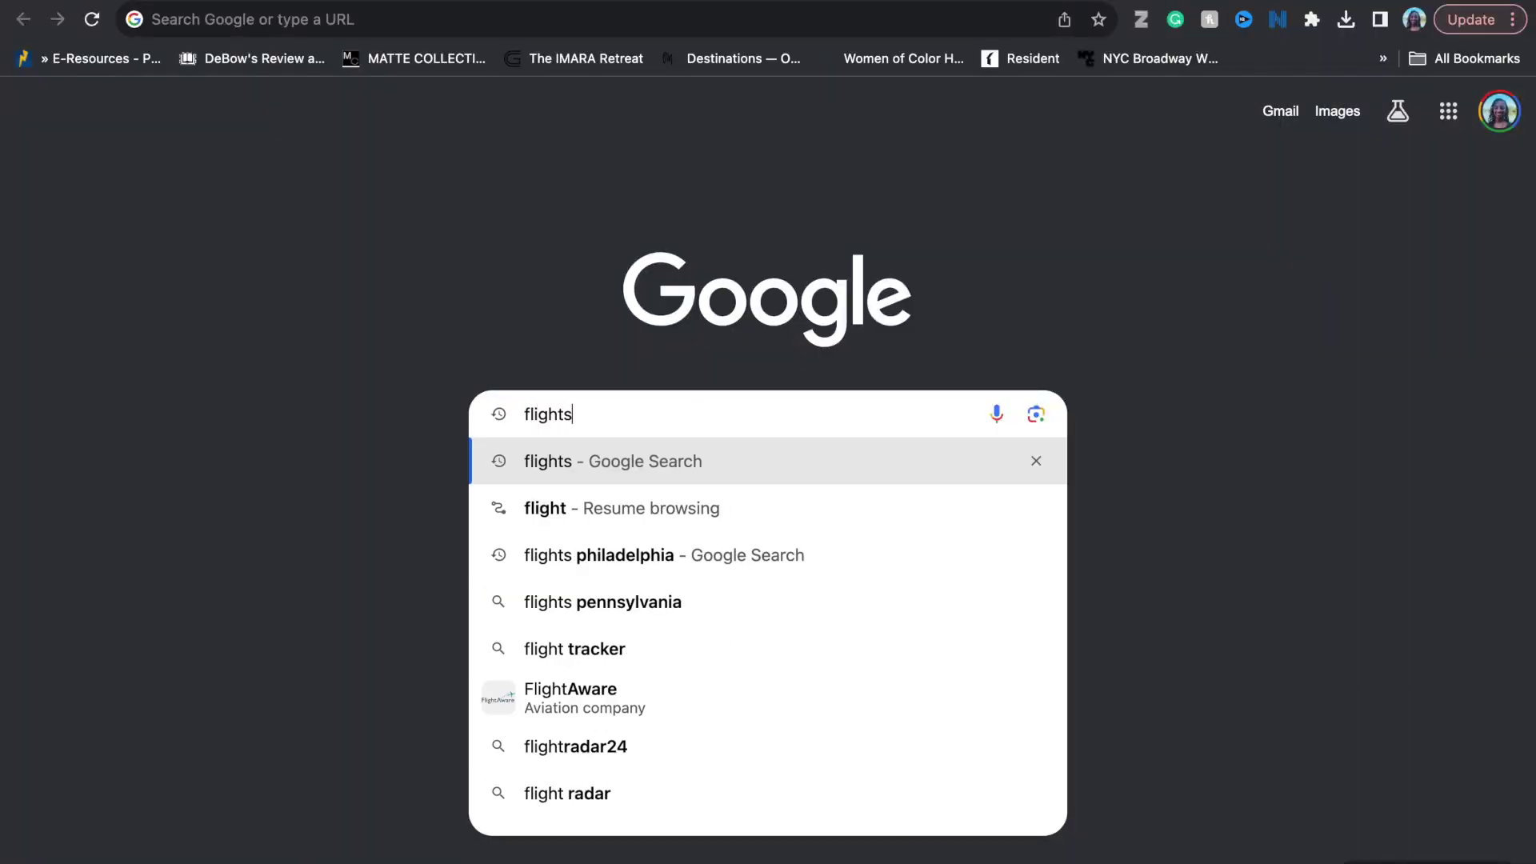
Run the Google search for 'flights' and continue to the Google Flights page.
left_click(559, 464)
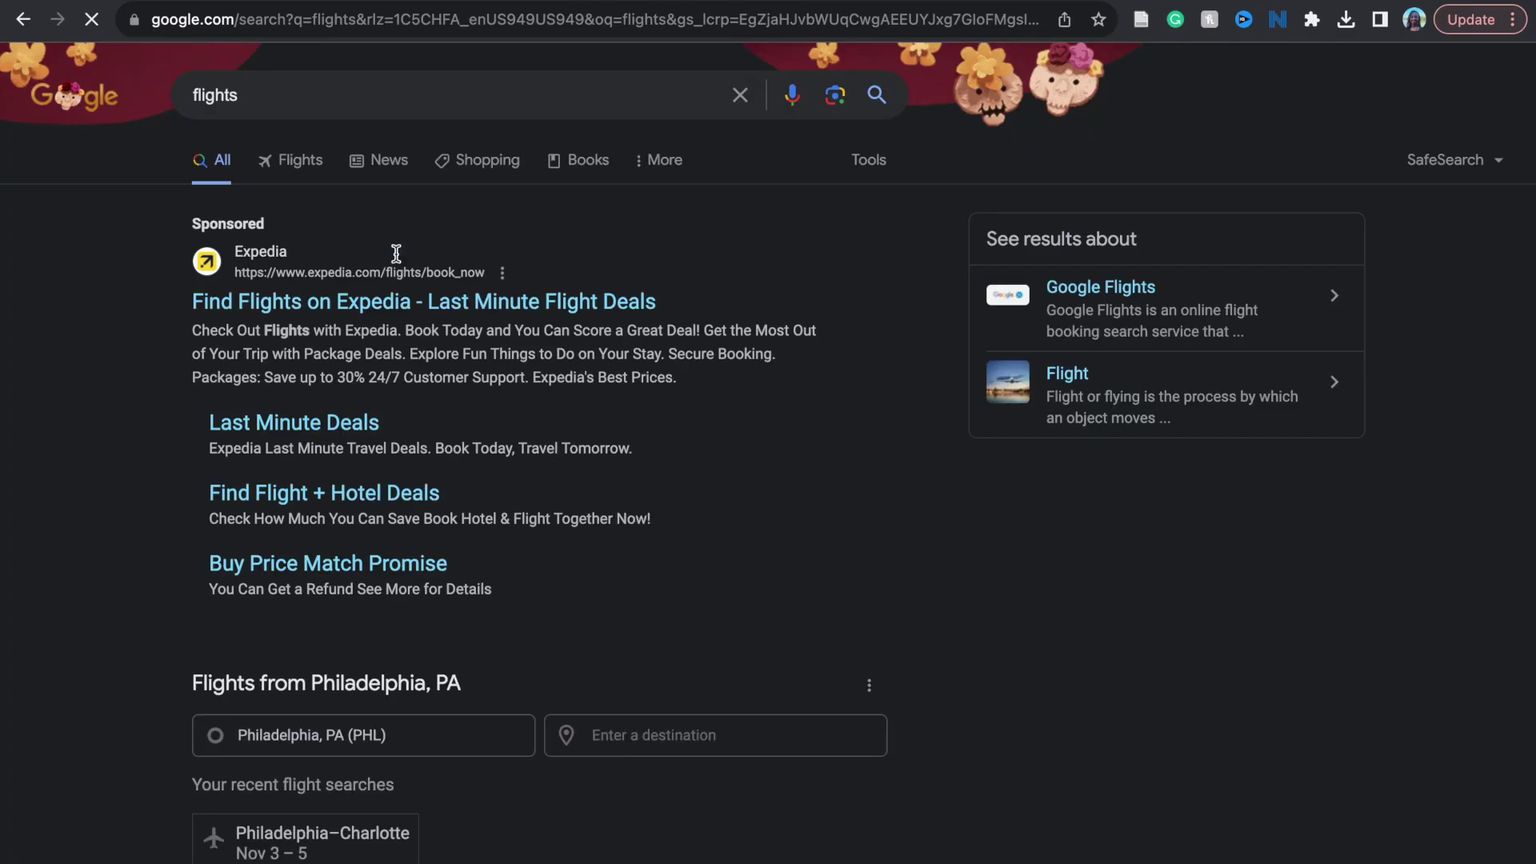
left_click(296, 163)
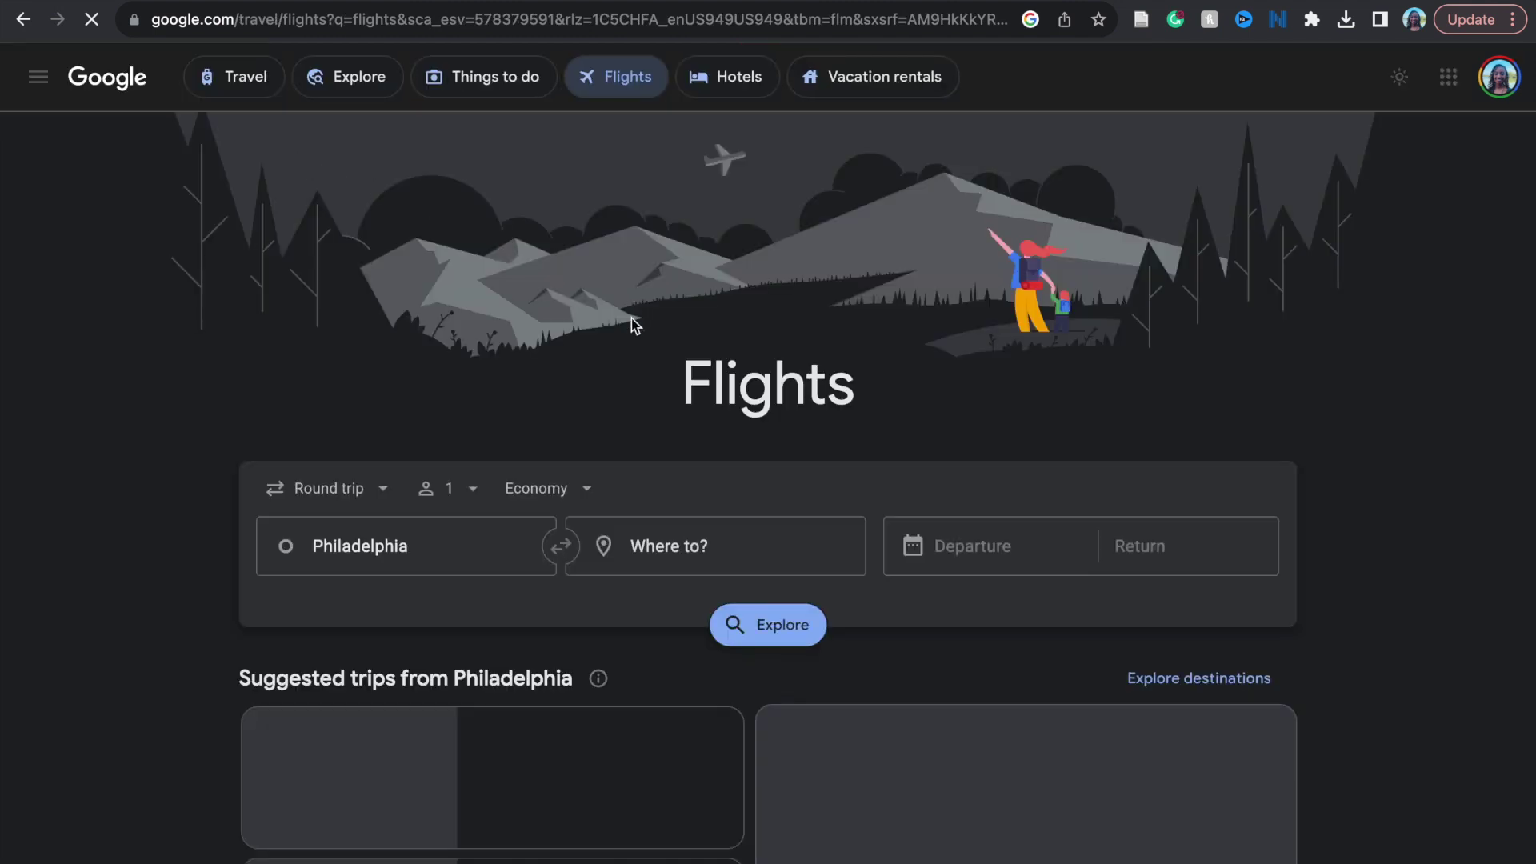
scroll(590, 443, "down", 1)
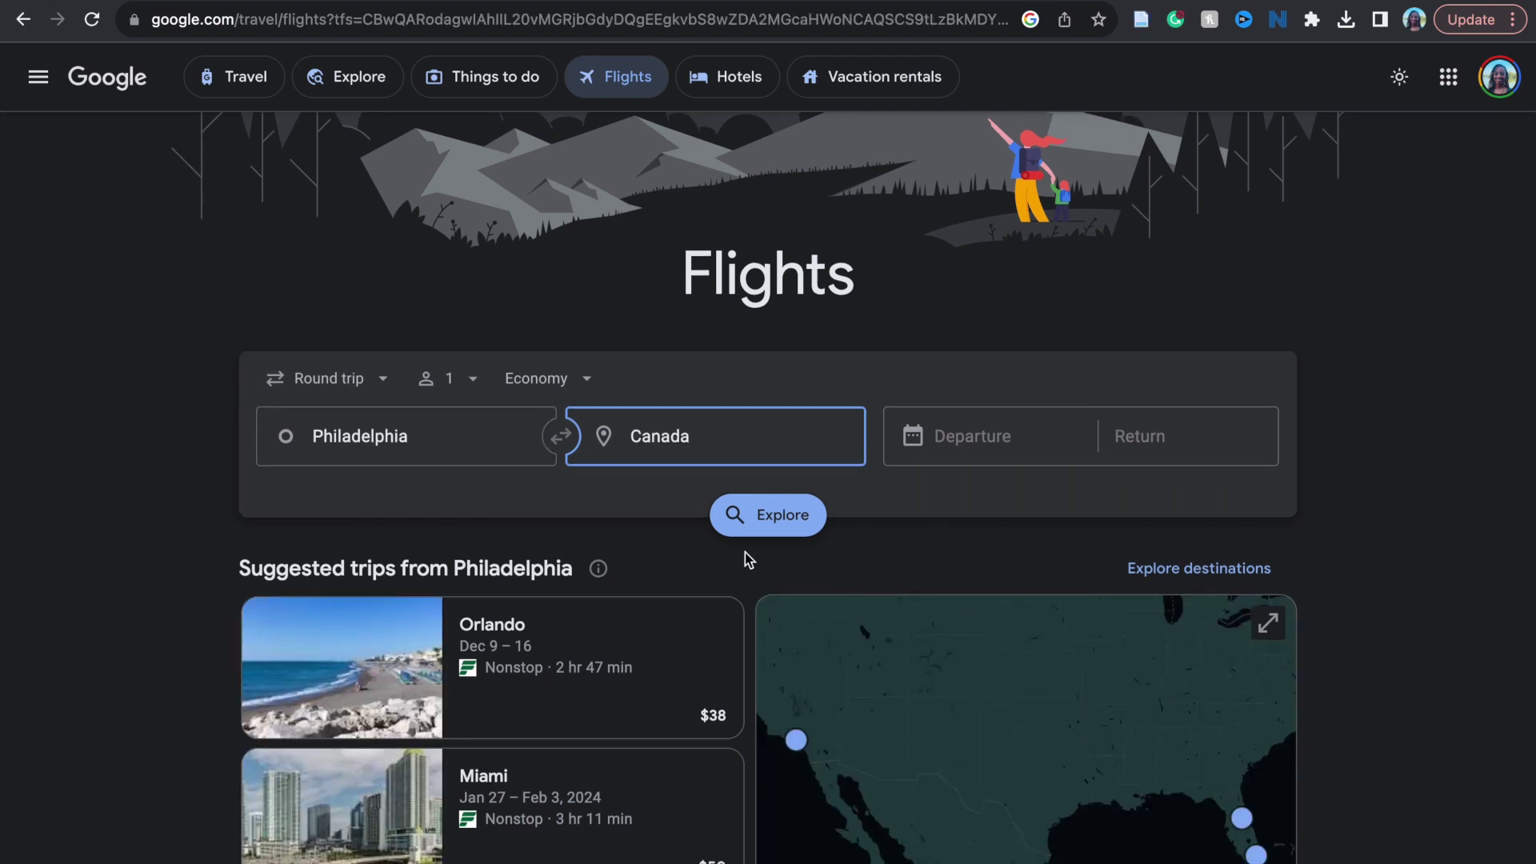
Set the travel dates to depart January 17 and return January 21.
left_click(969, 442)
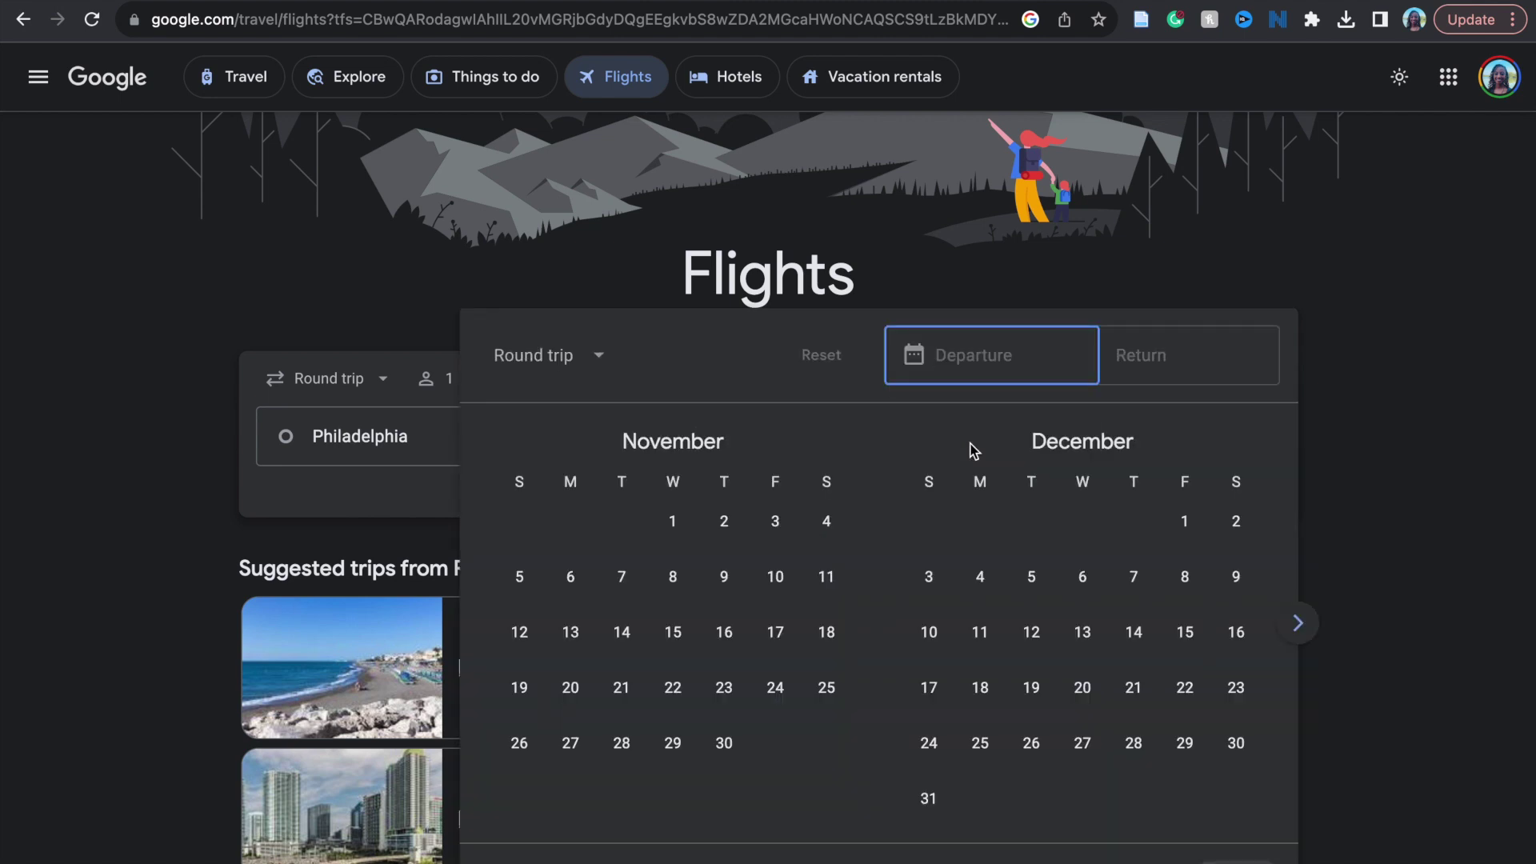
left_click(1295, 621)
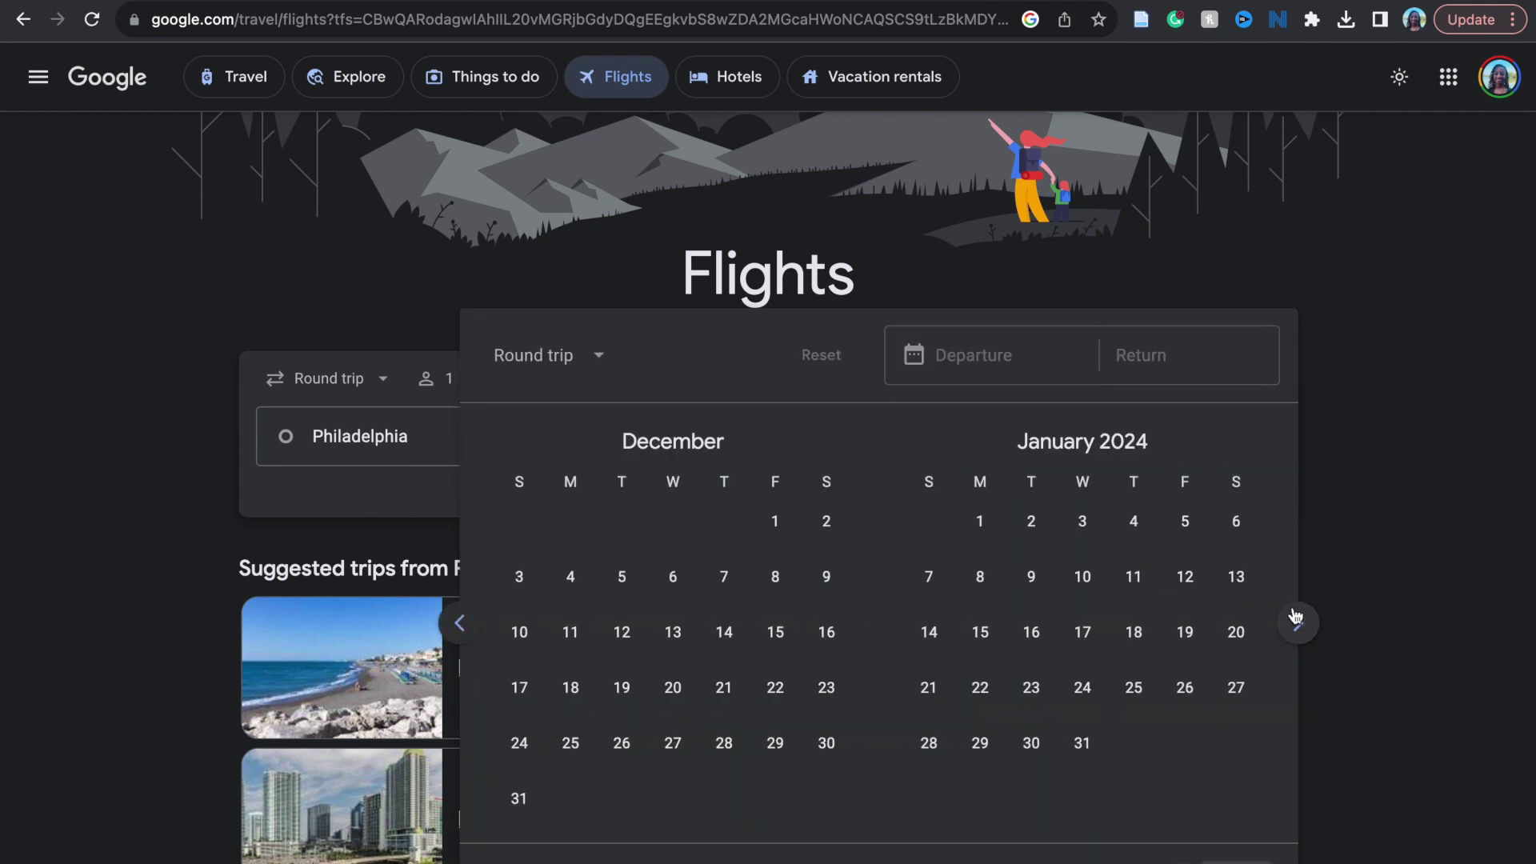
left_click(1083, 636)
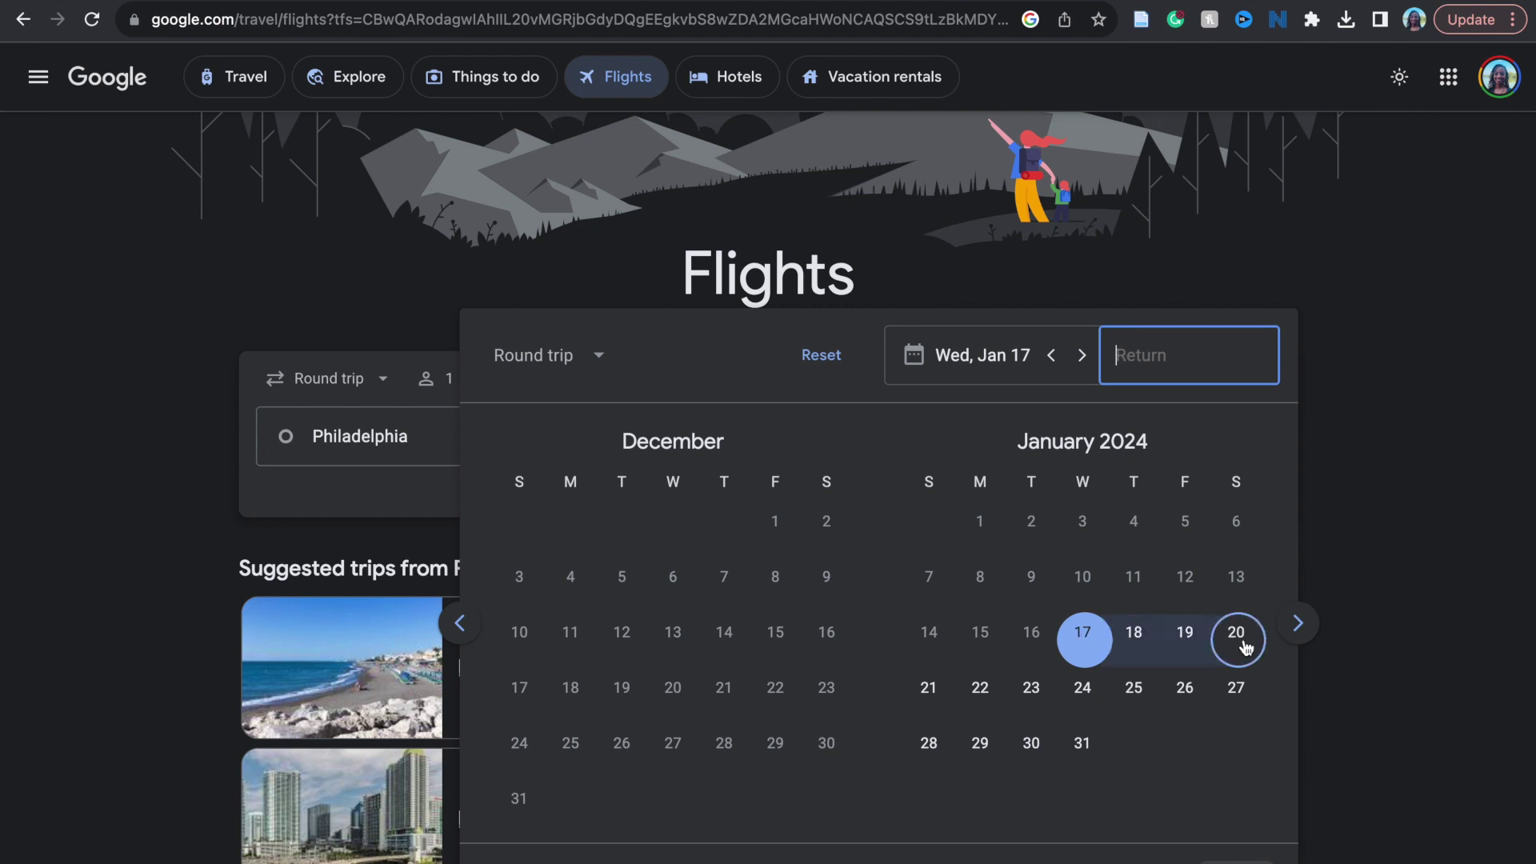
left_click(927, 691)
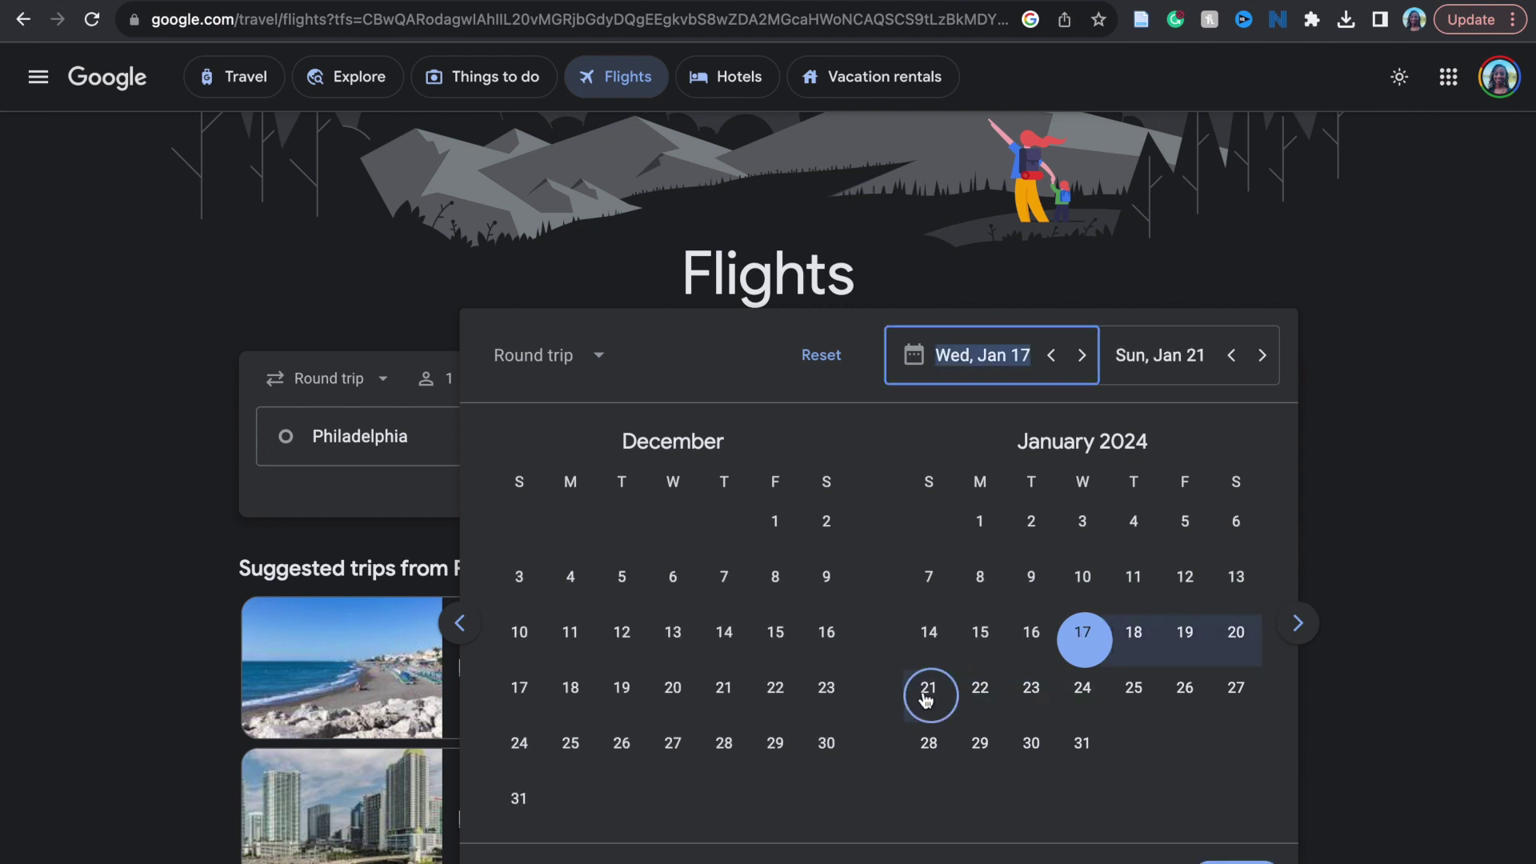
key("Escape")
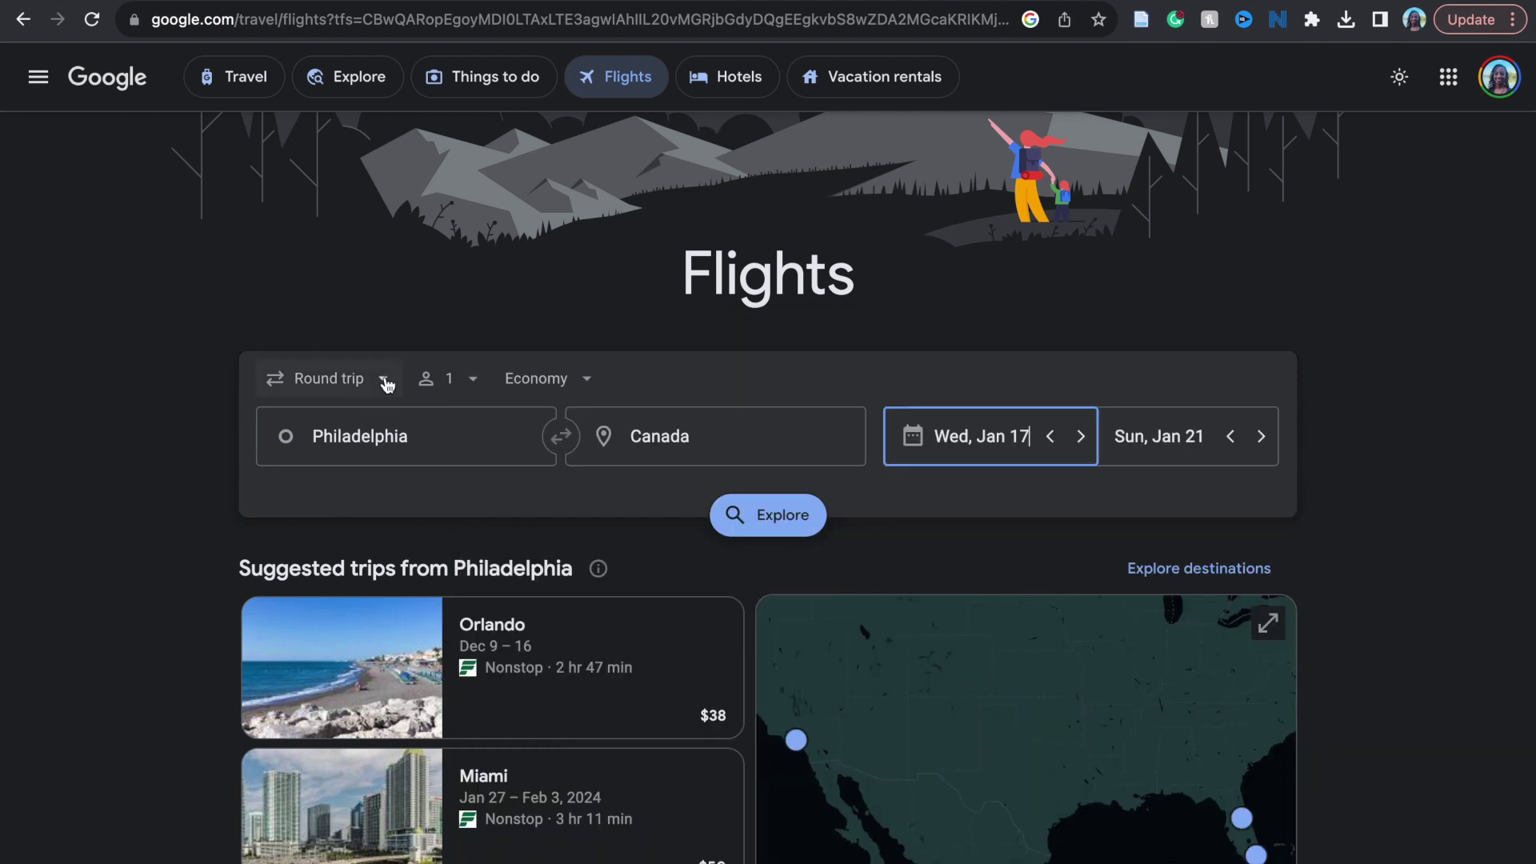
Keep round trip, one passenger and Economy, then explore Canada destinations on the map.
left_click(387, 385)
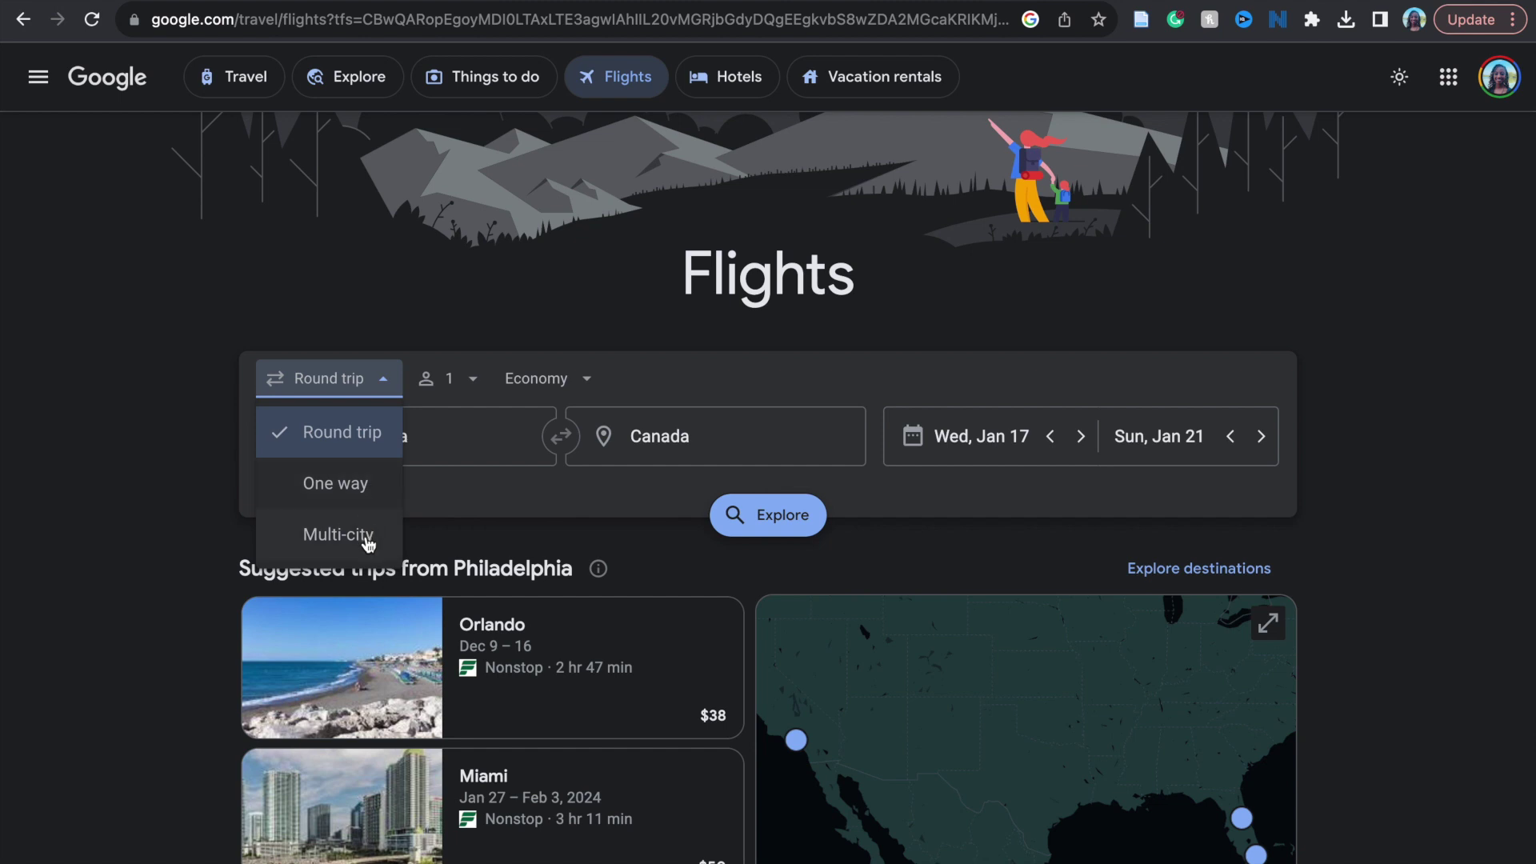
left_click(478, 388)
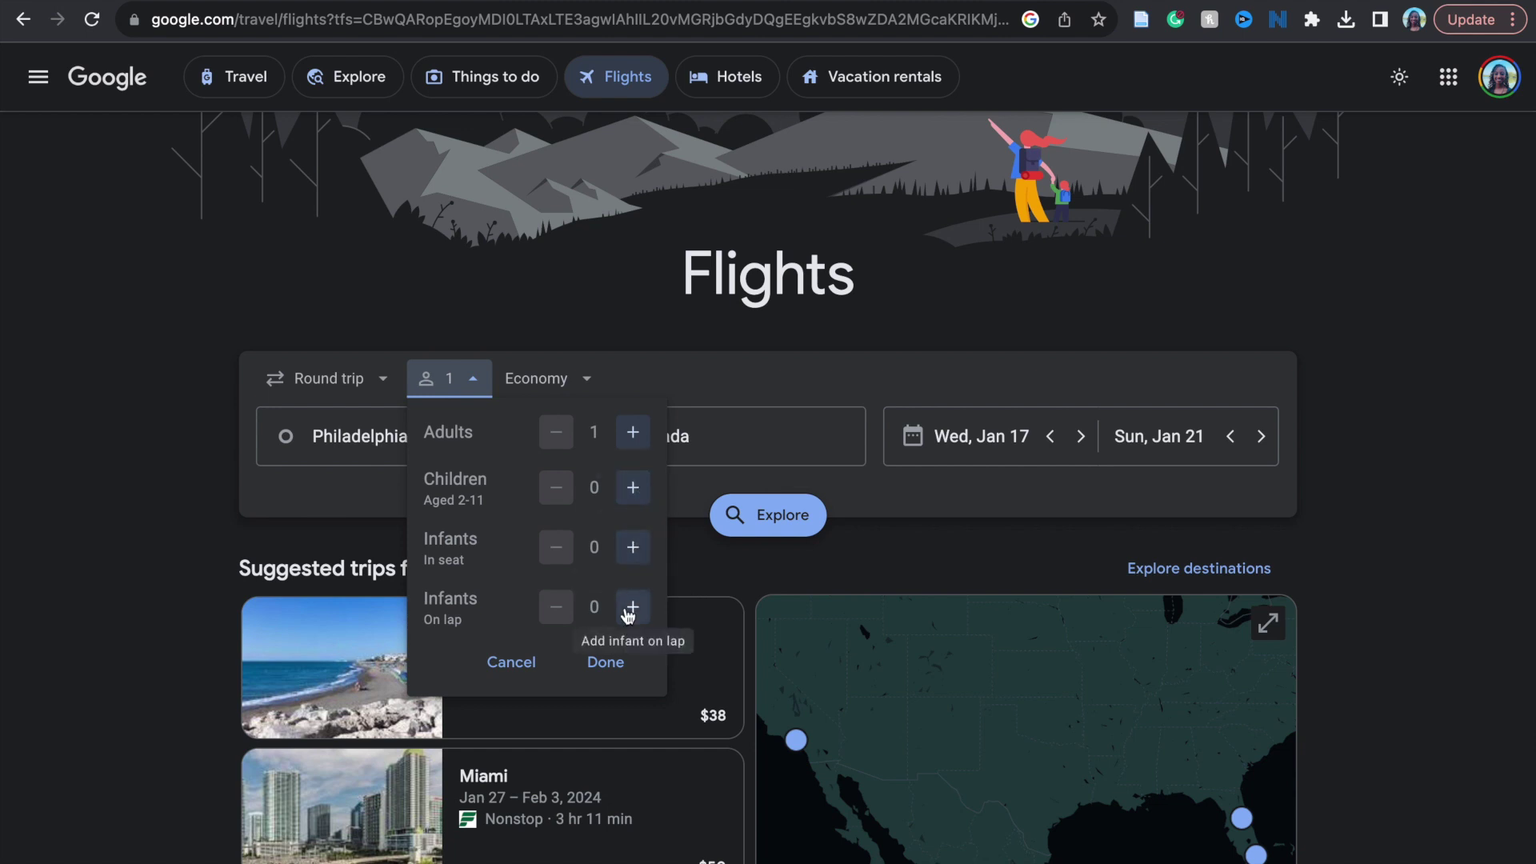
left_click(581, 381)
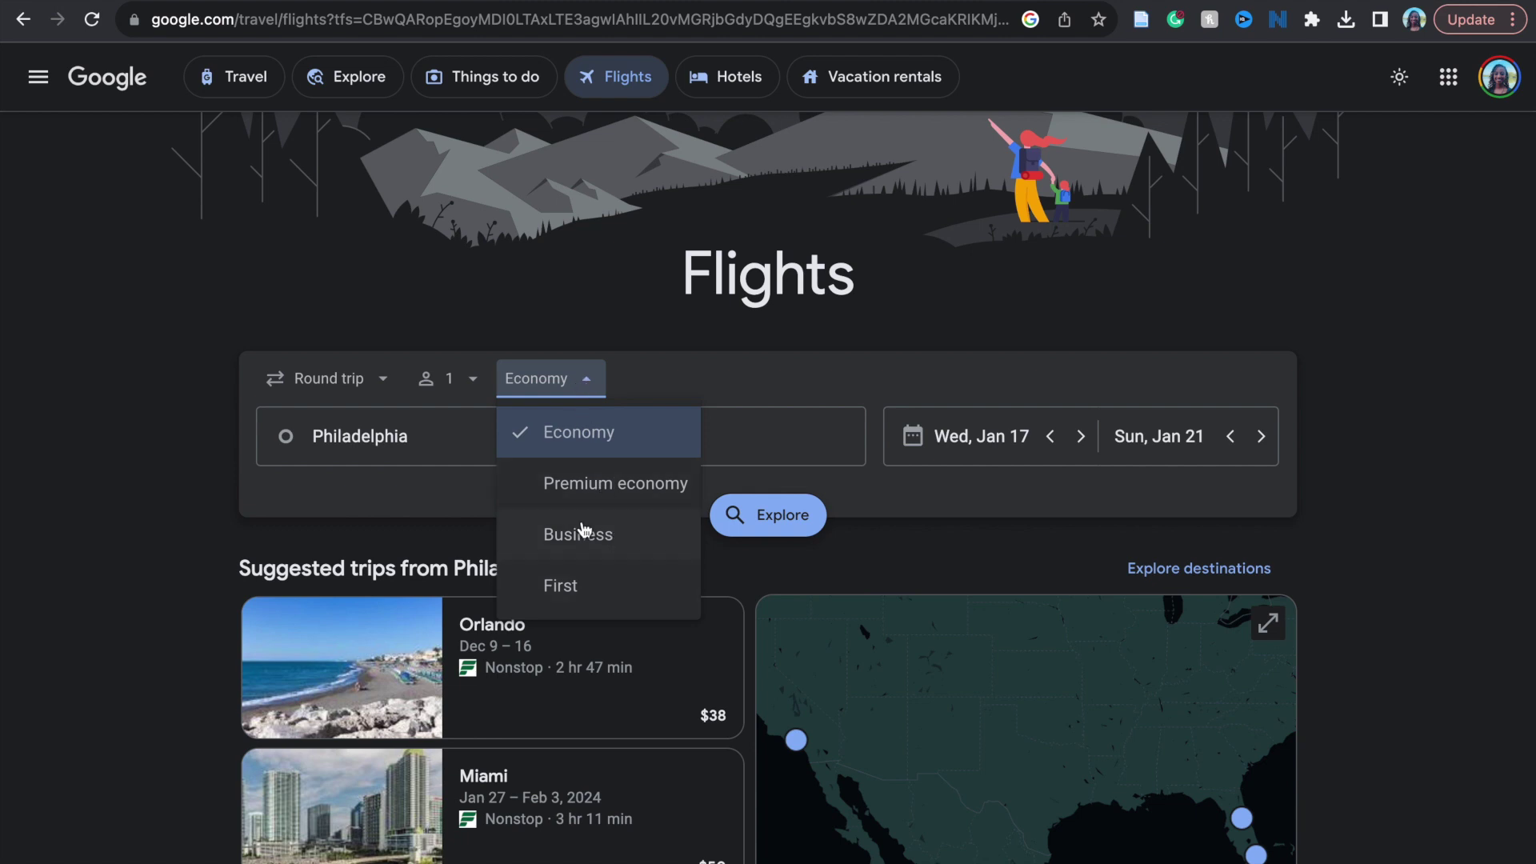
left_click(120, 562)
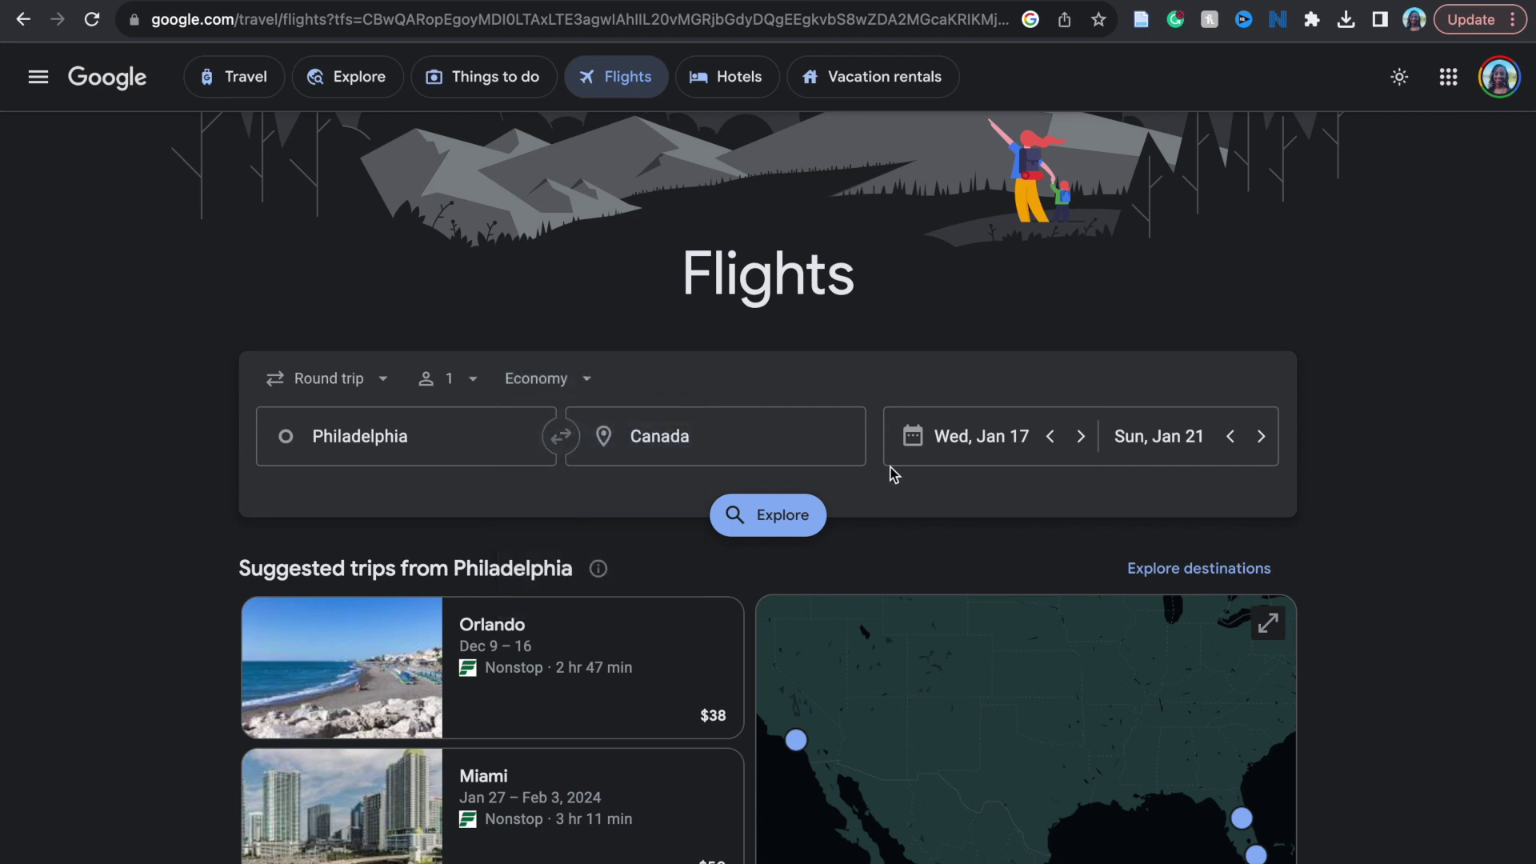
left_click(750, 528)
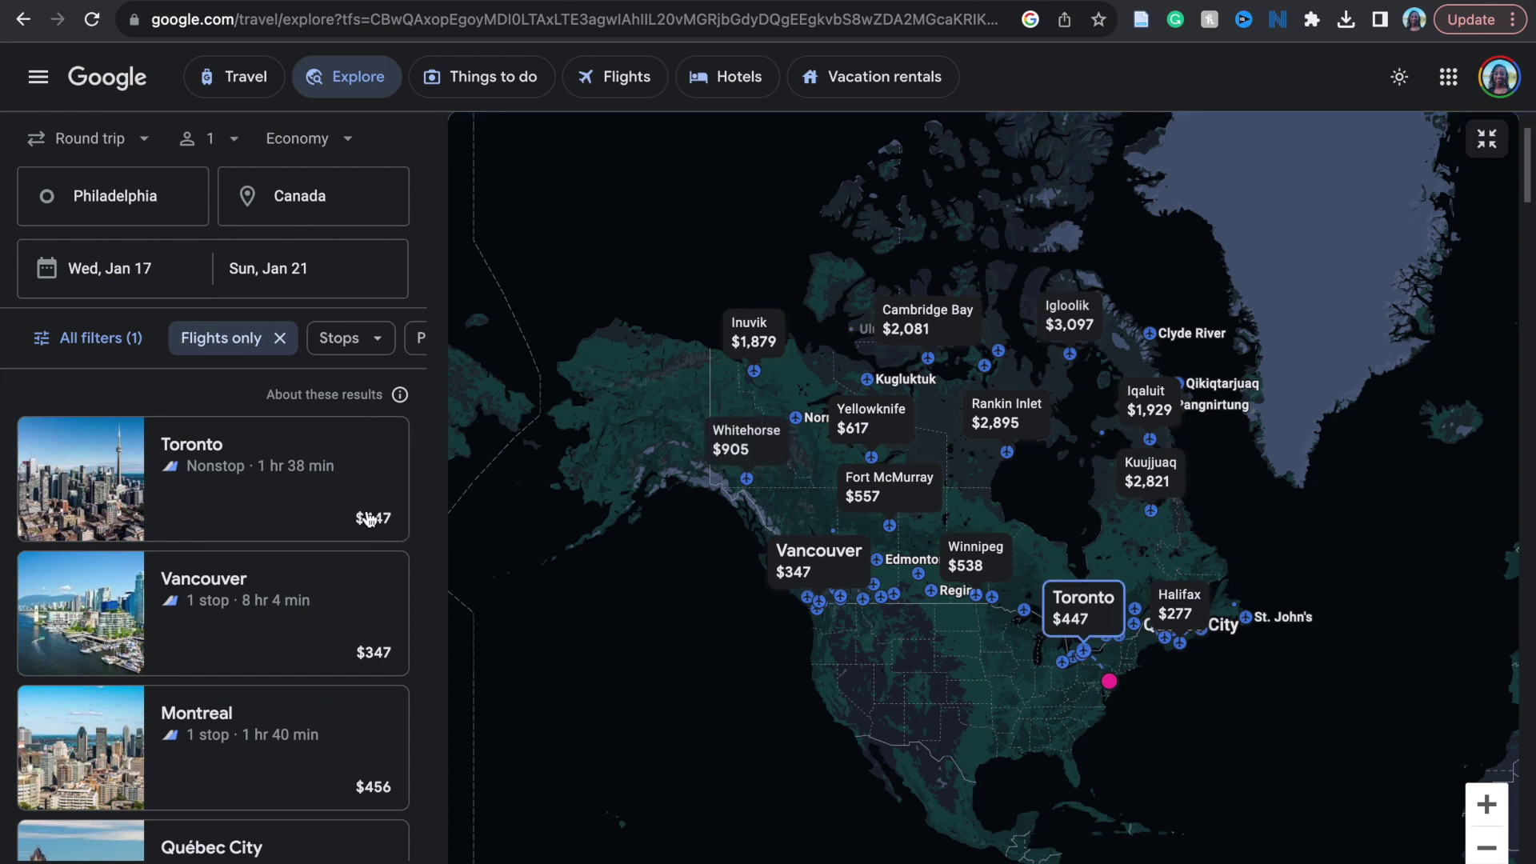
scroll(368, 518, "down", 1)
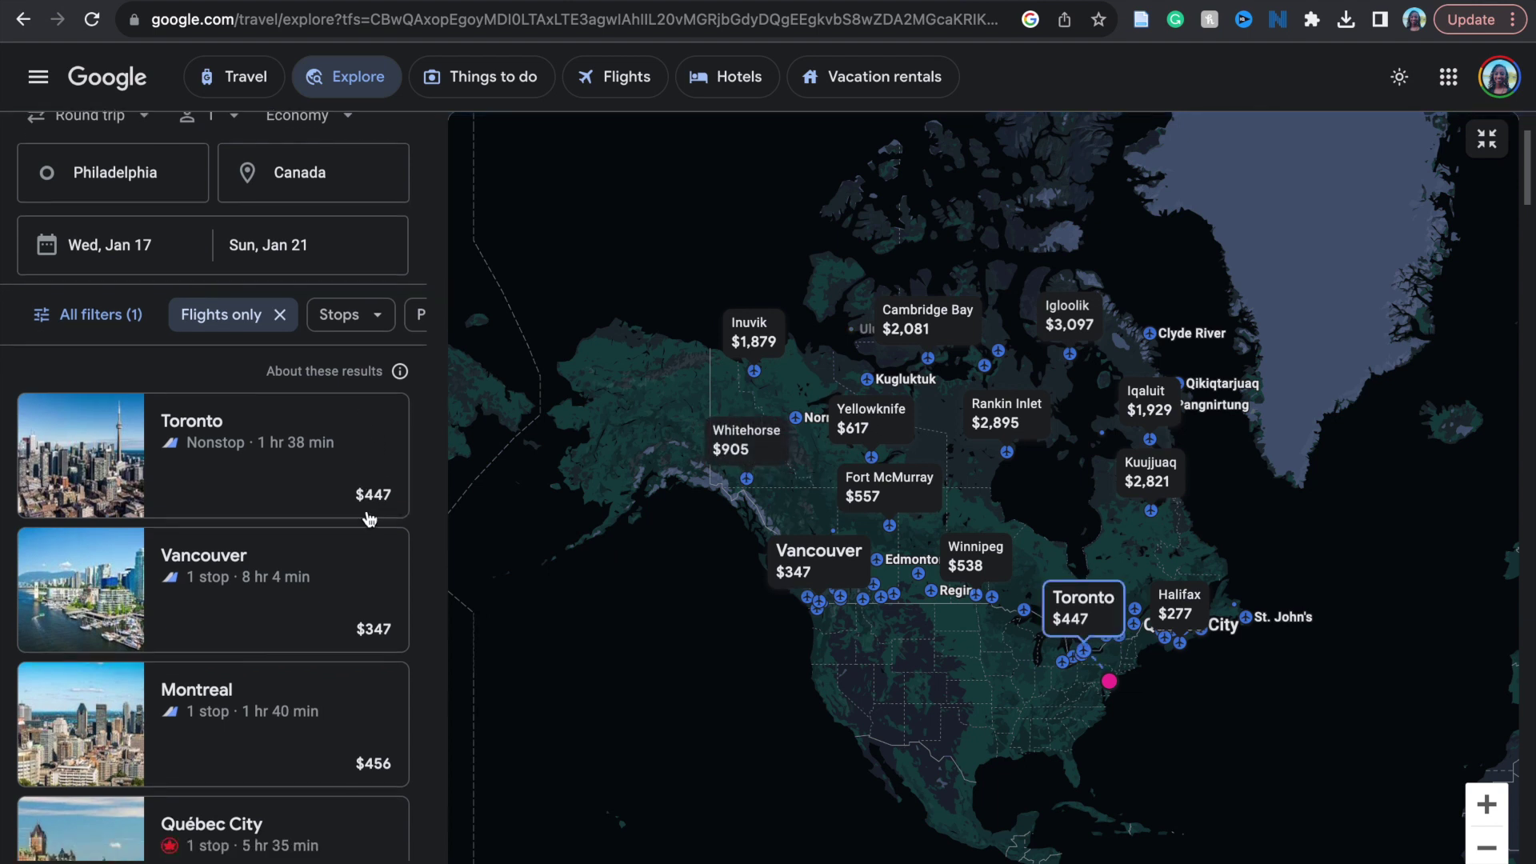
scroll(368, 519, "down", 1)
scroll(369, 520, "down", 1)
scroll(368, 519, "down", 2)
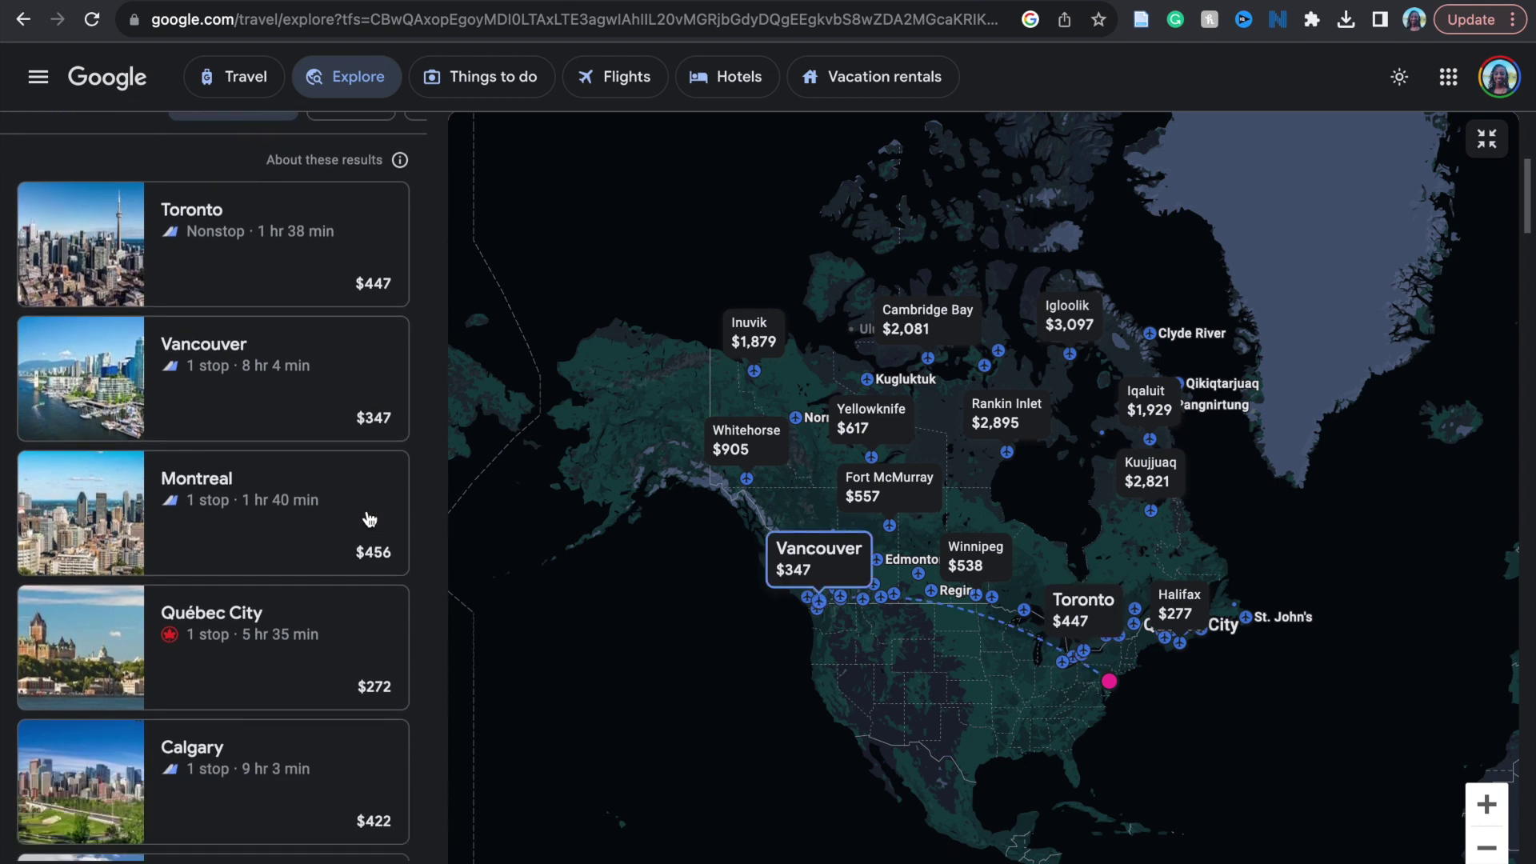
scroll(369, 520, "down", 2)
scroll(368, 519, "down", 1)
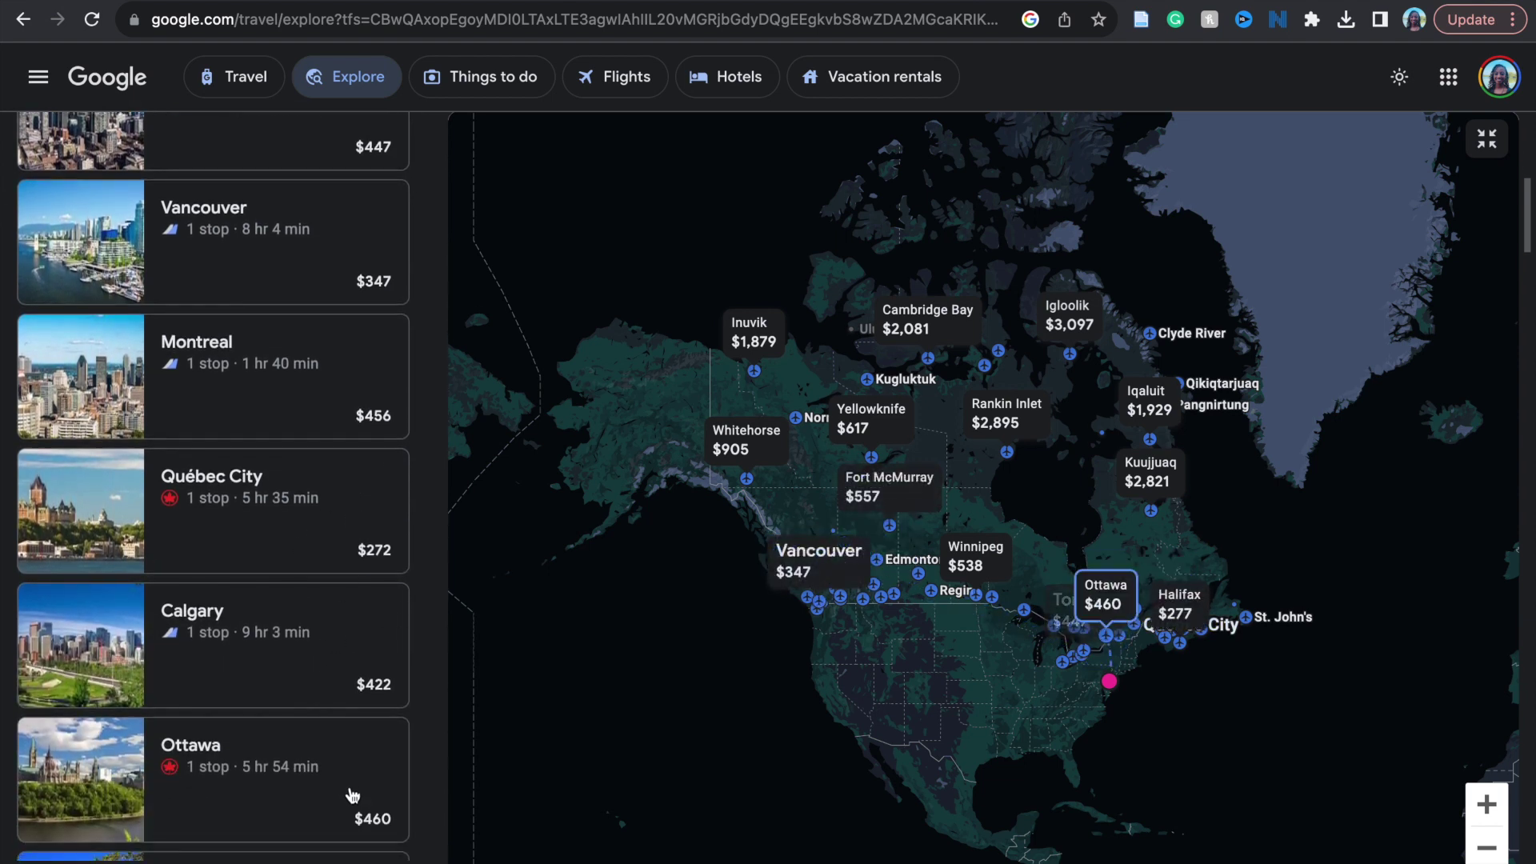
Show the destination details for Québec City from the results list.
left_click(341, 533)
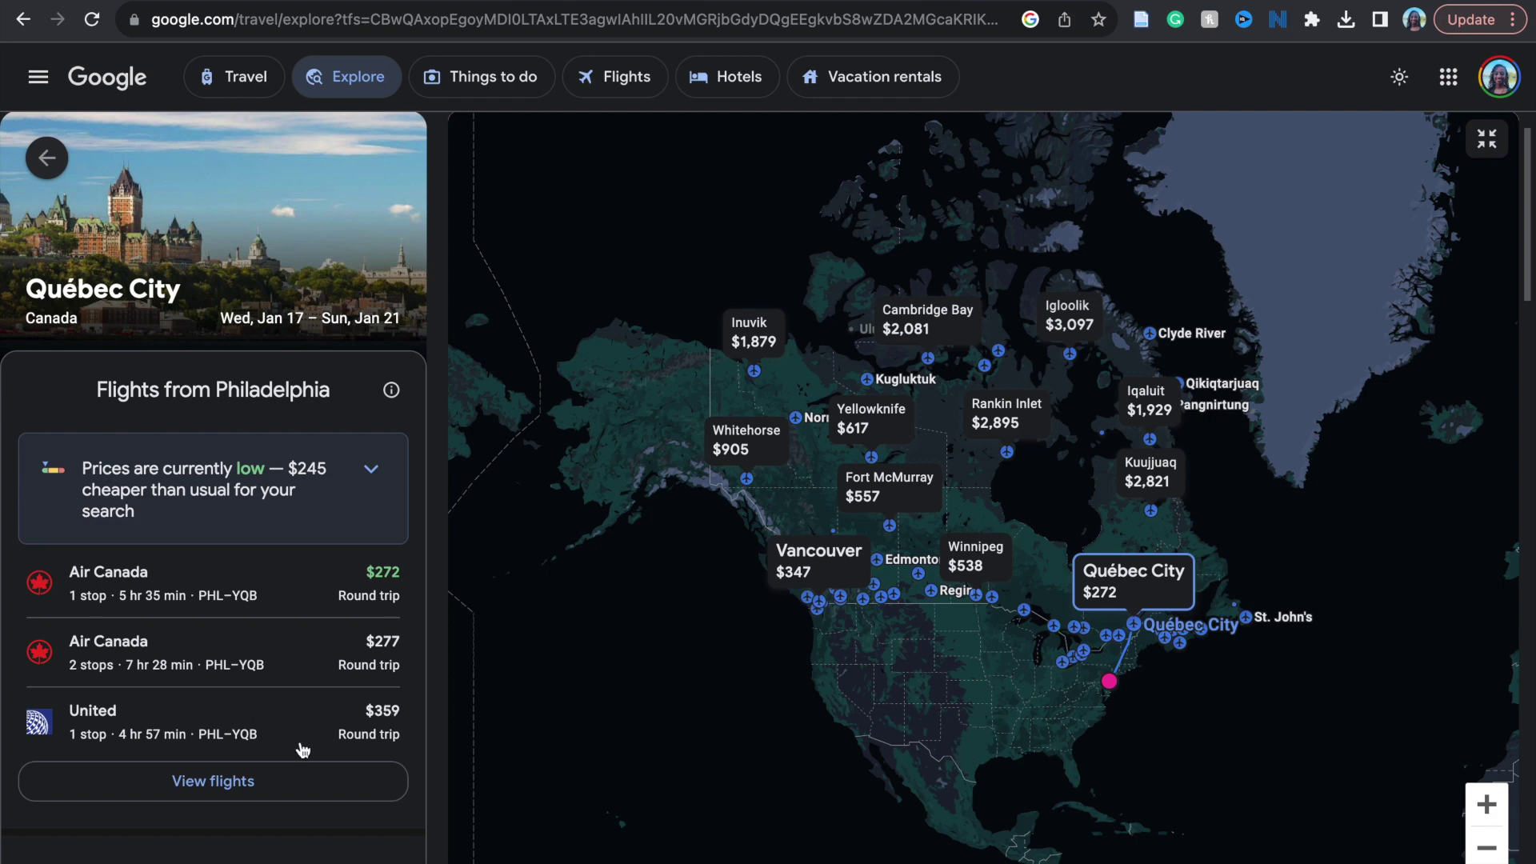
View all Philadelphia–Québec City flight options for Jan 17–21.
left_click(232, 788)
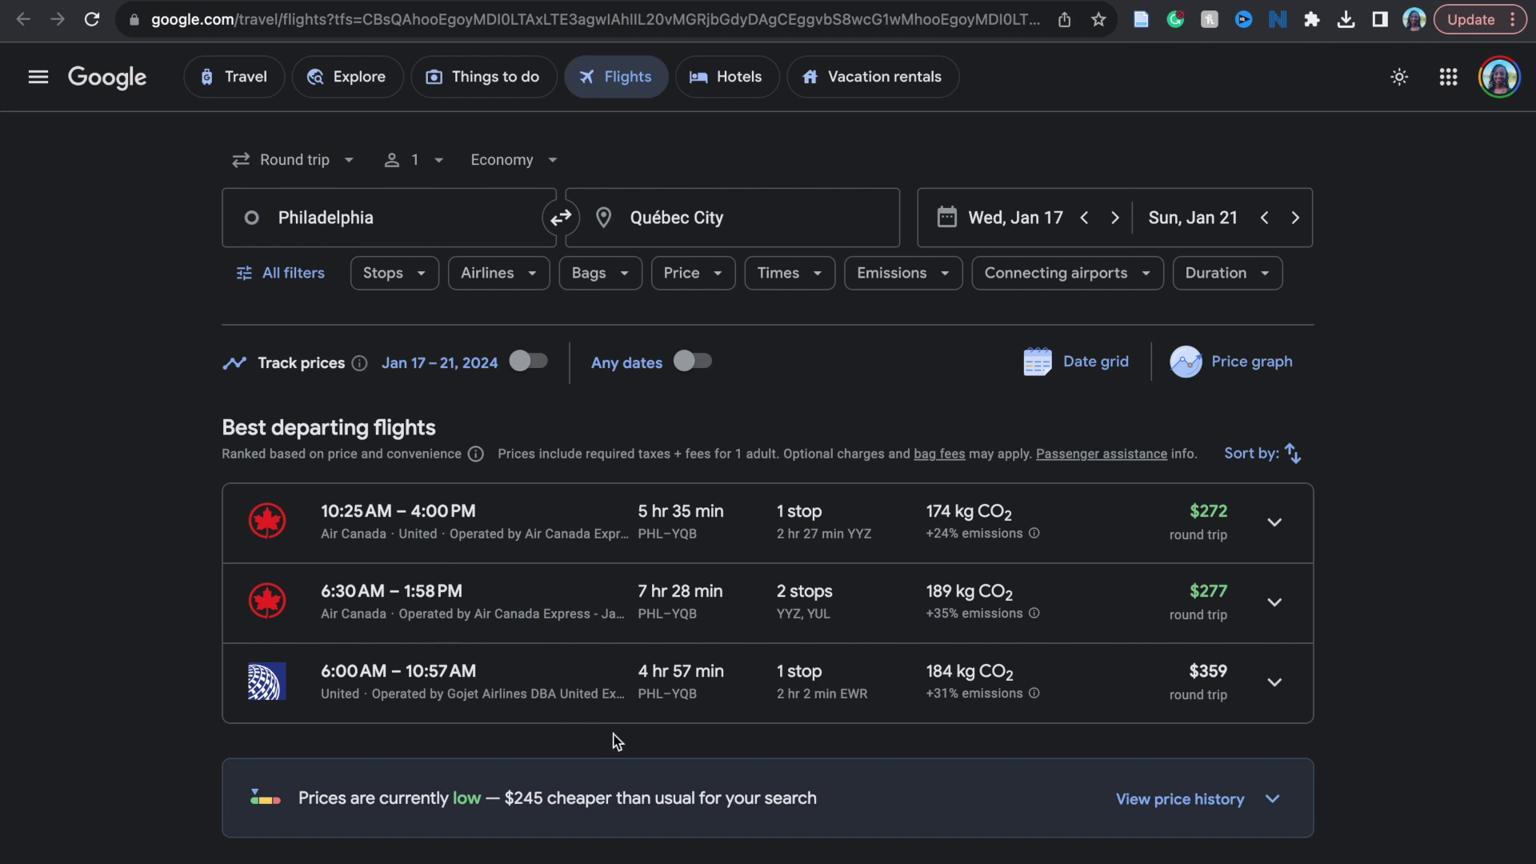
scroll(1402, 626, "down", 1)
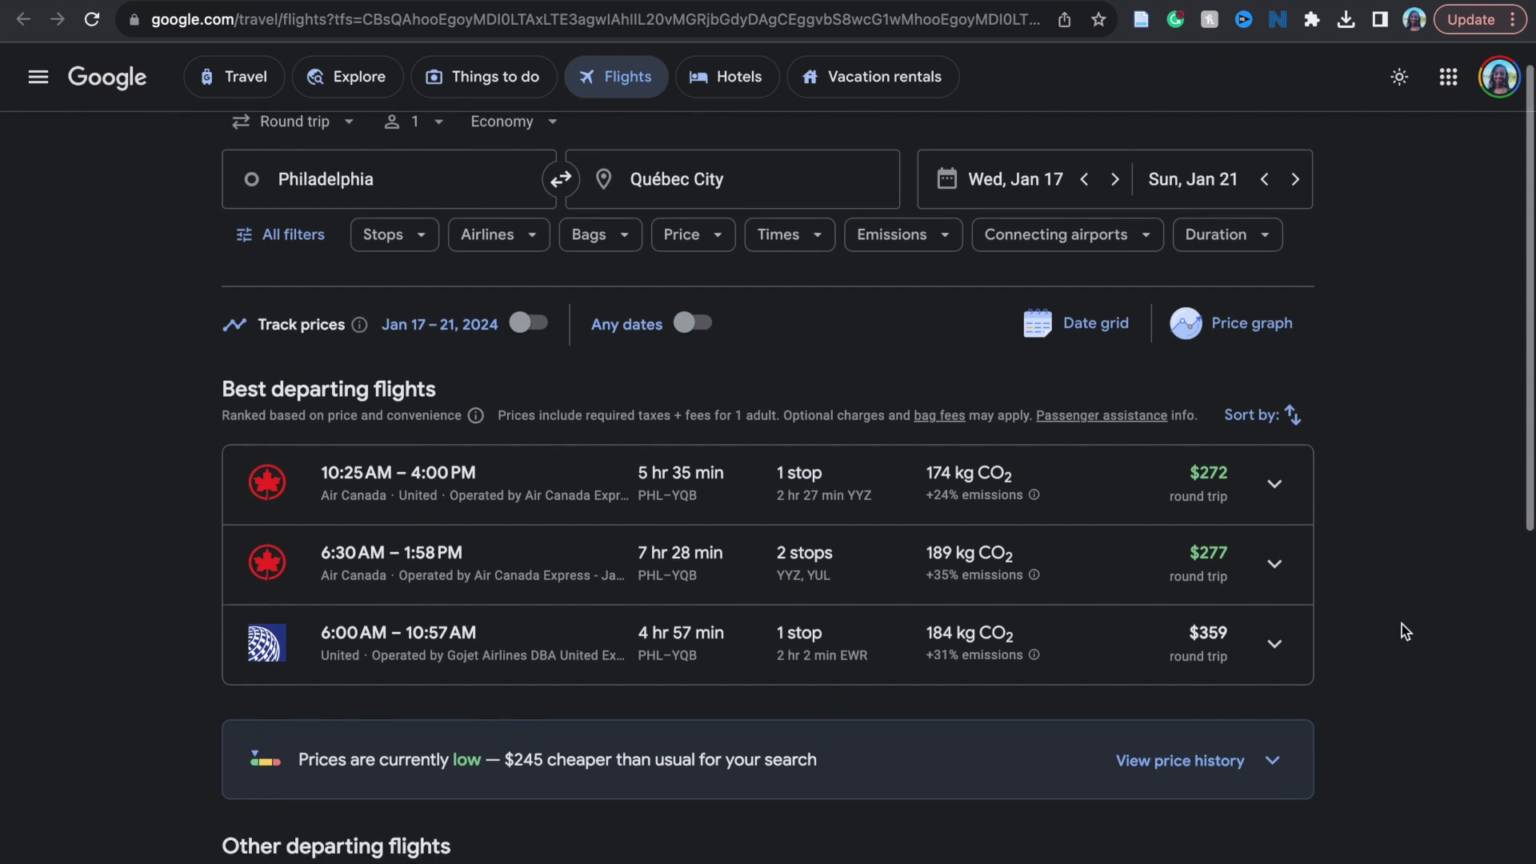
left_click(1033, 179)
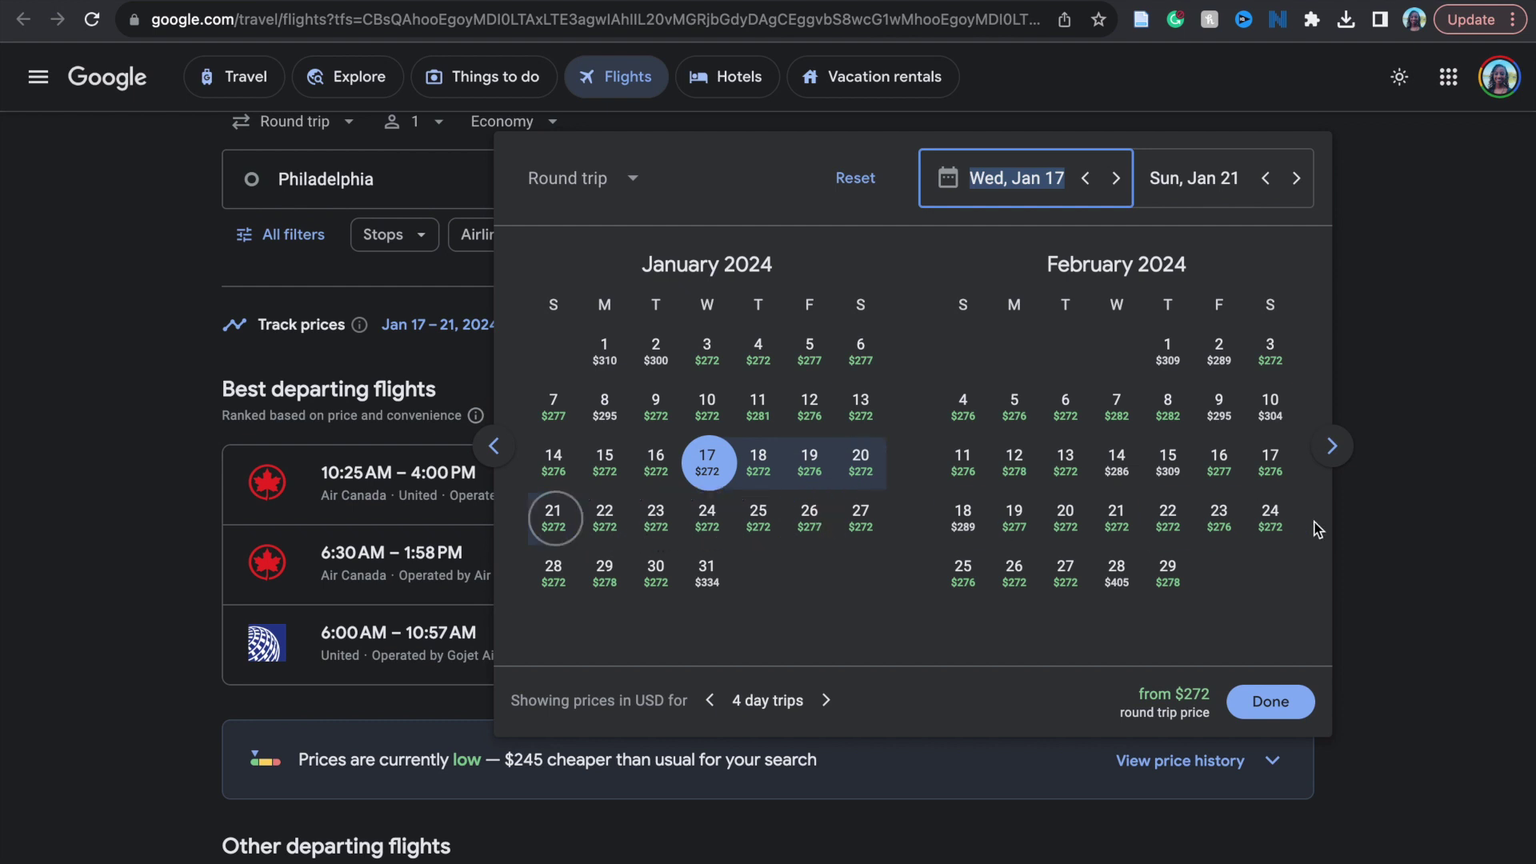
left_click(1333, 447)
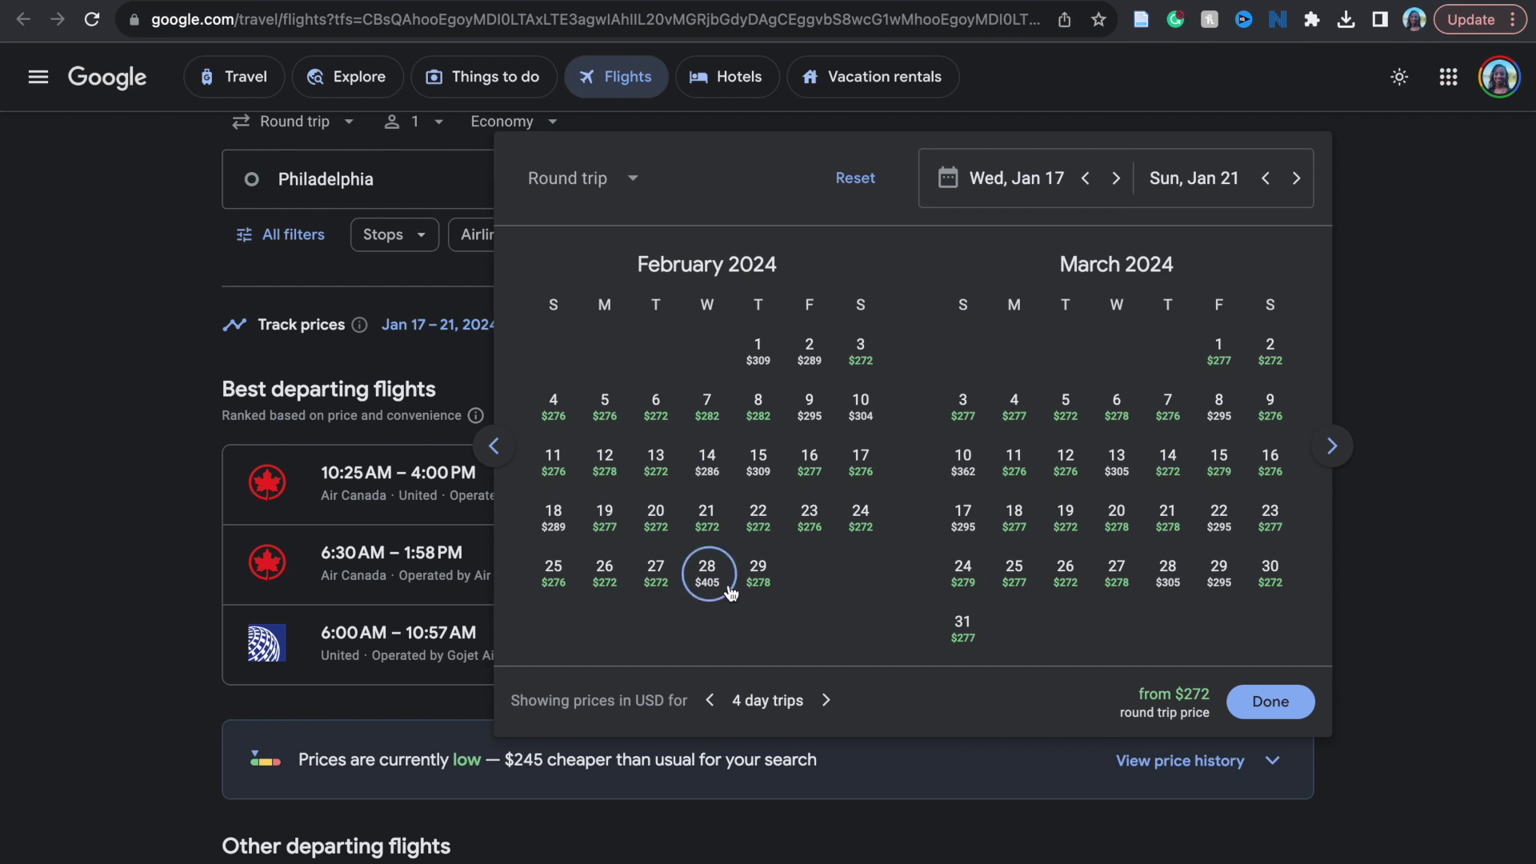
left_click(1434, 594)
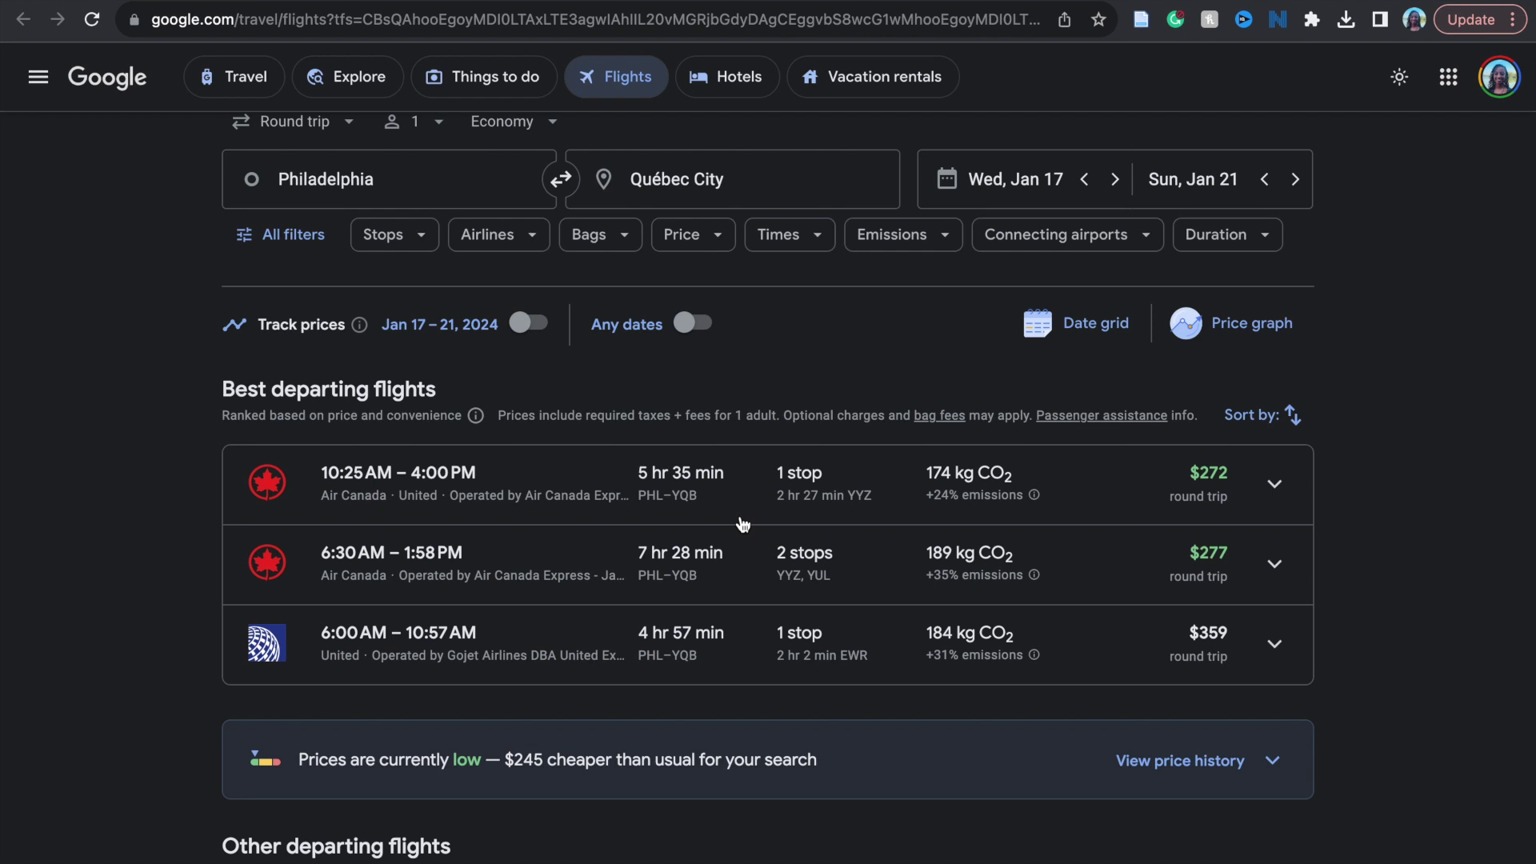
left_click(1274, 484)
scroll(832, 725, "down", 2)
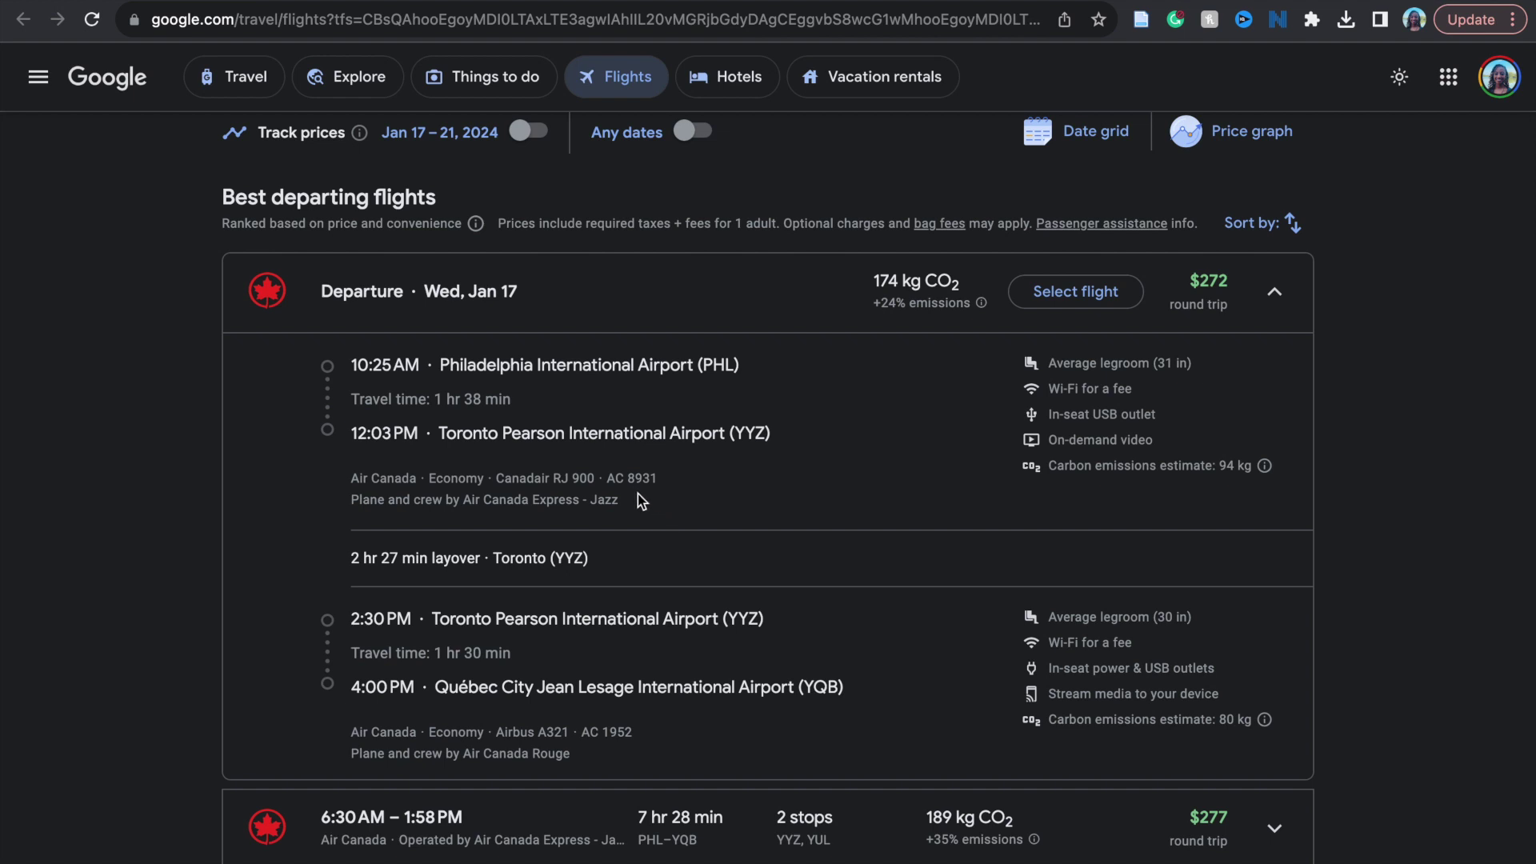
scroll(647, 562, "down", 1)
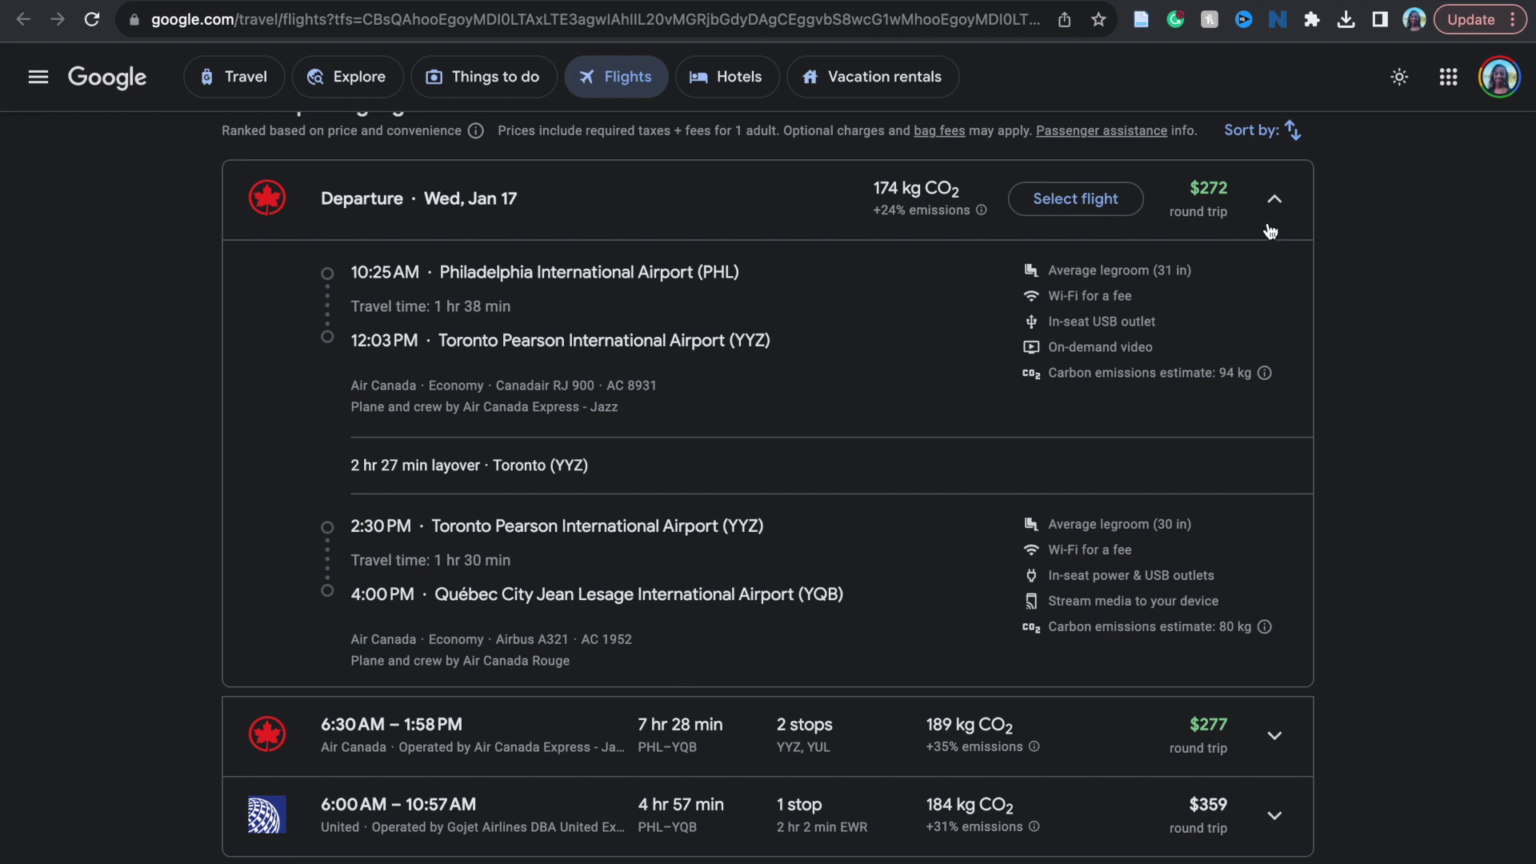
left_click(1275, 199)
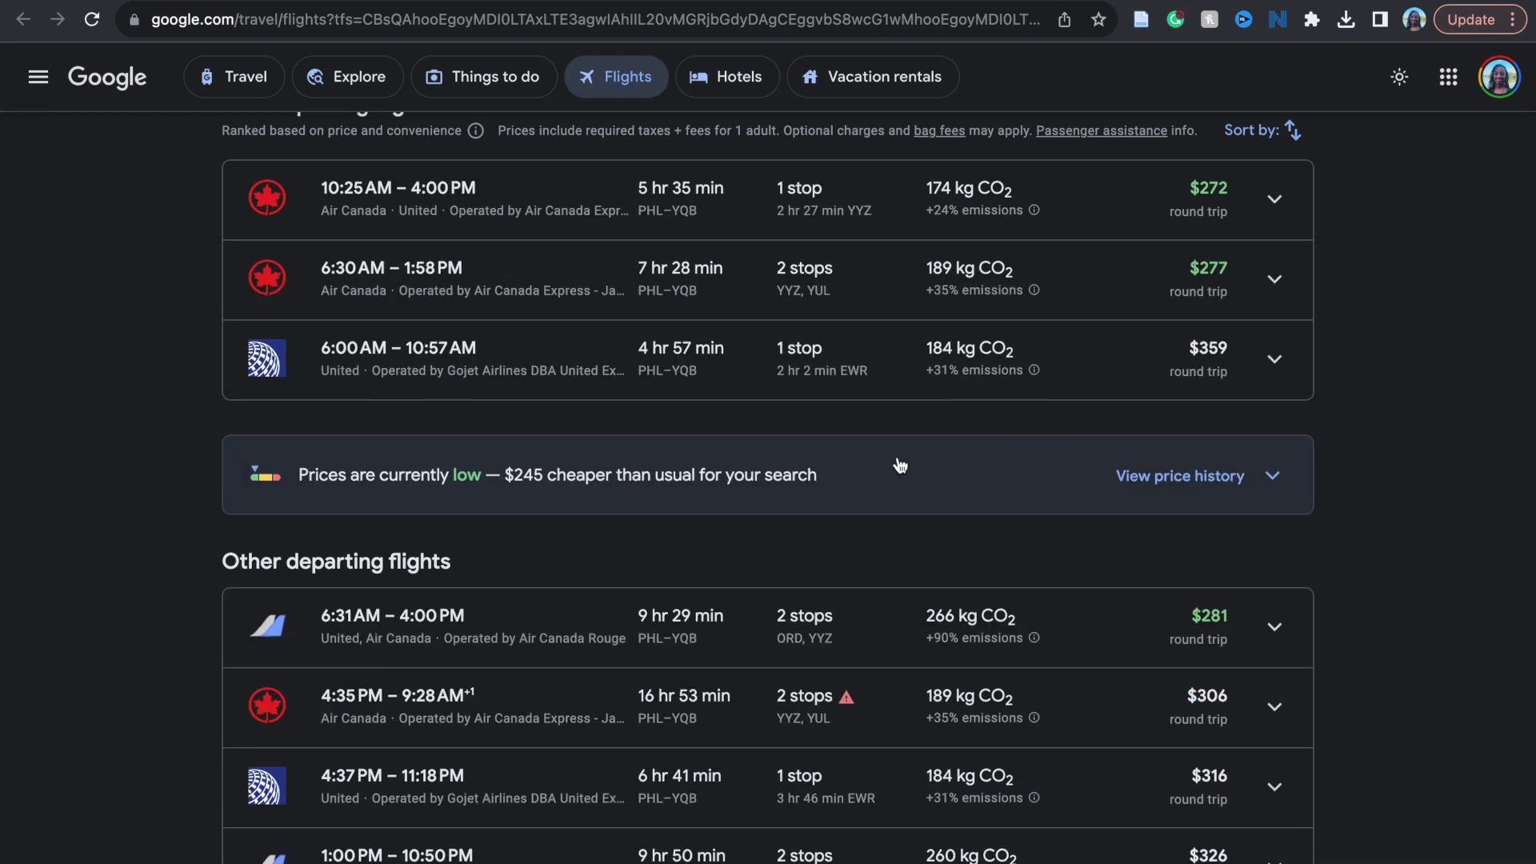
scroll(1274, 354, "up", 2)
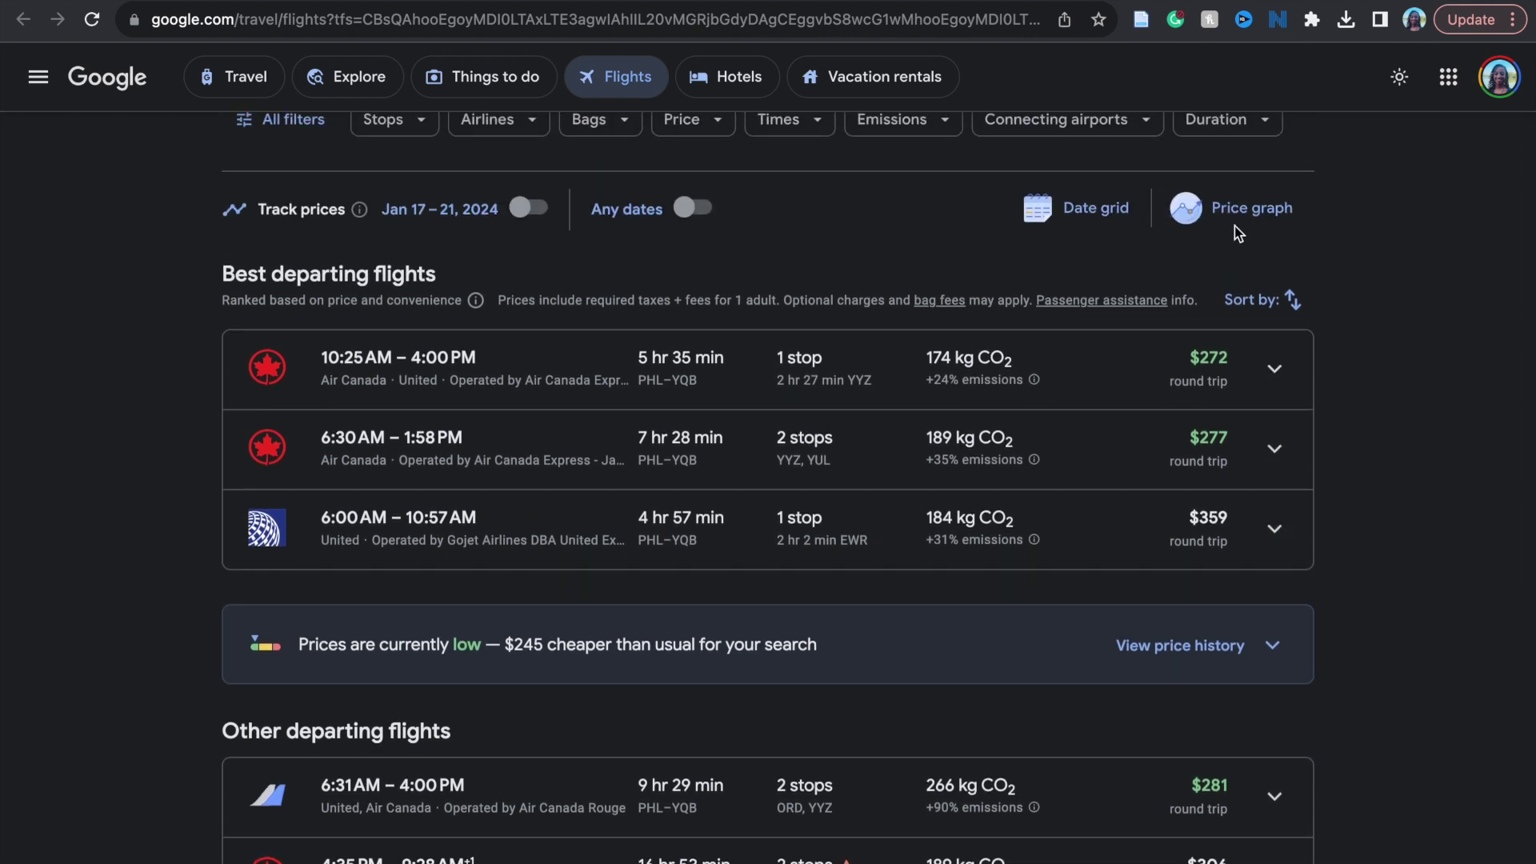
left_click(1248, 211)
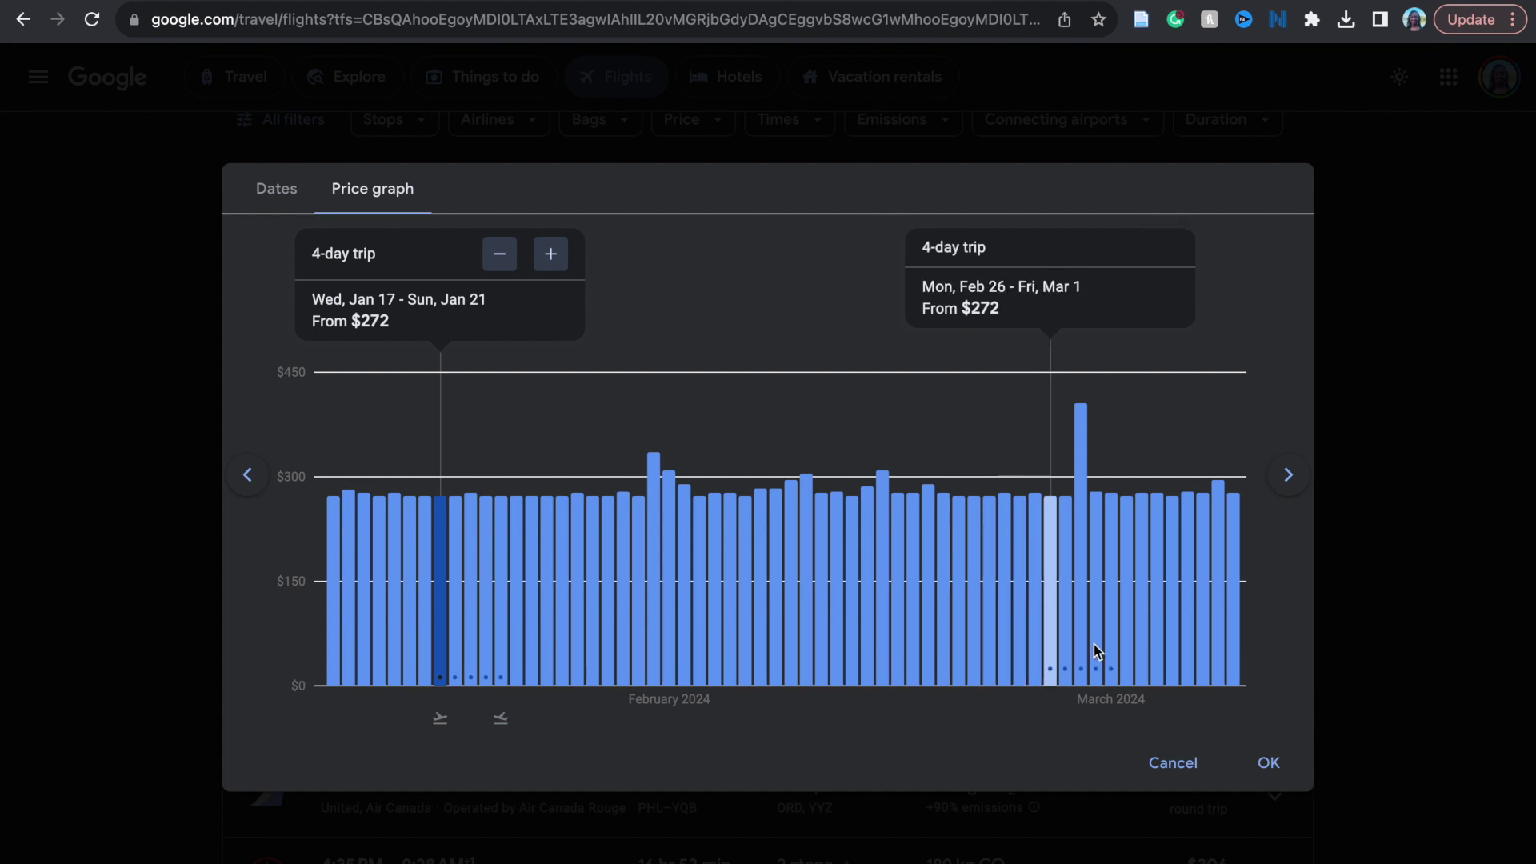
Compare round-trip prices in the date grid, then keep Jan 17–21 without changing dates.
left_click(1268, 764)
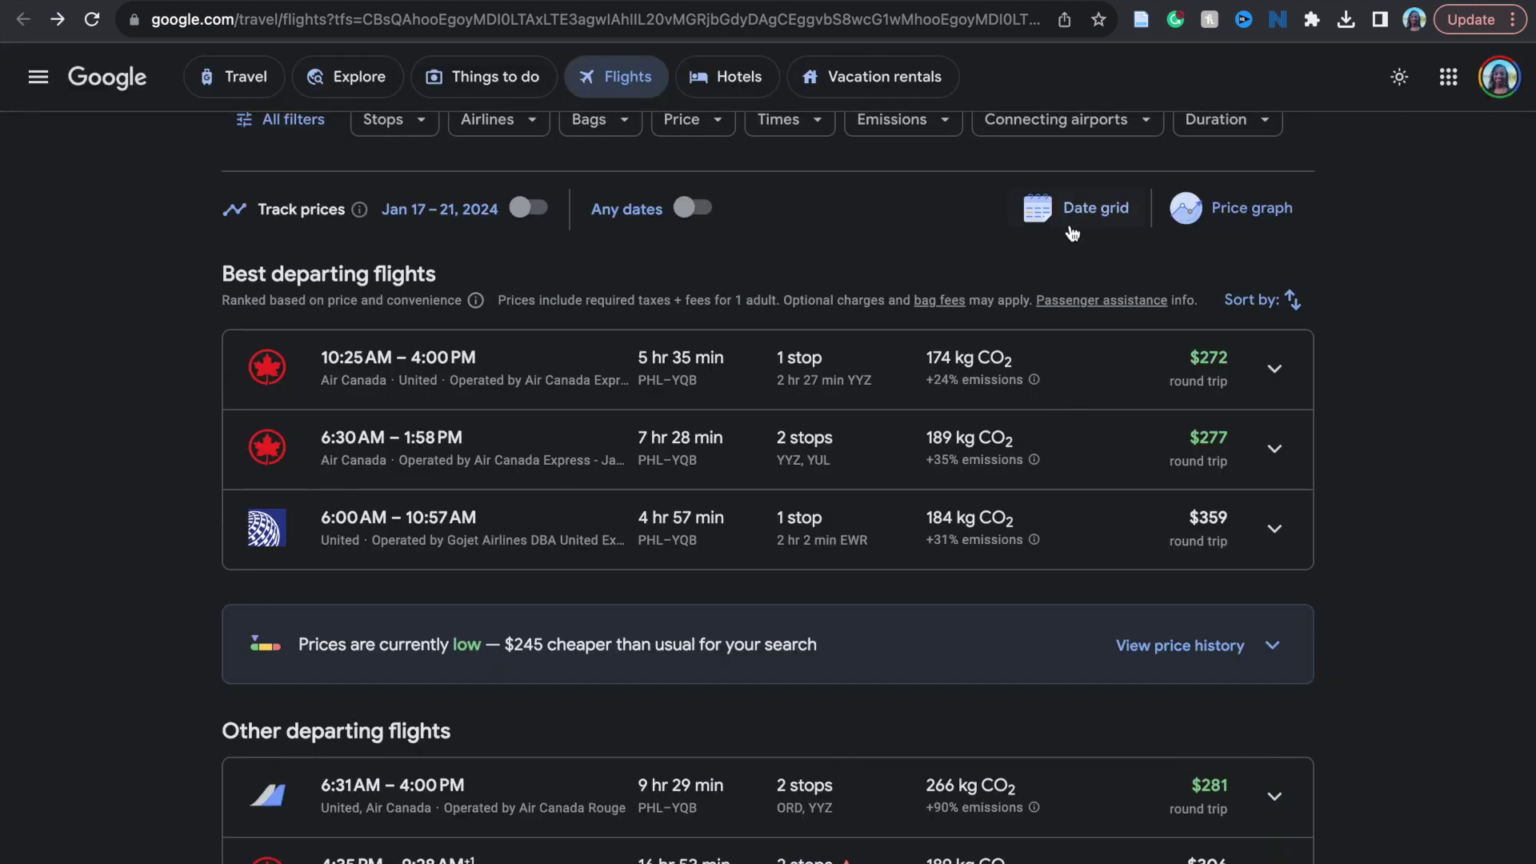
scroll(1075, 231, "down", 1)
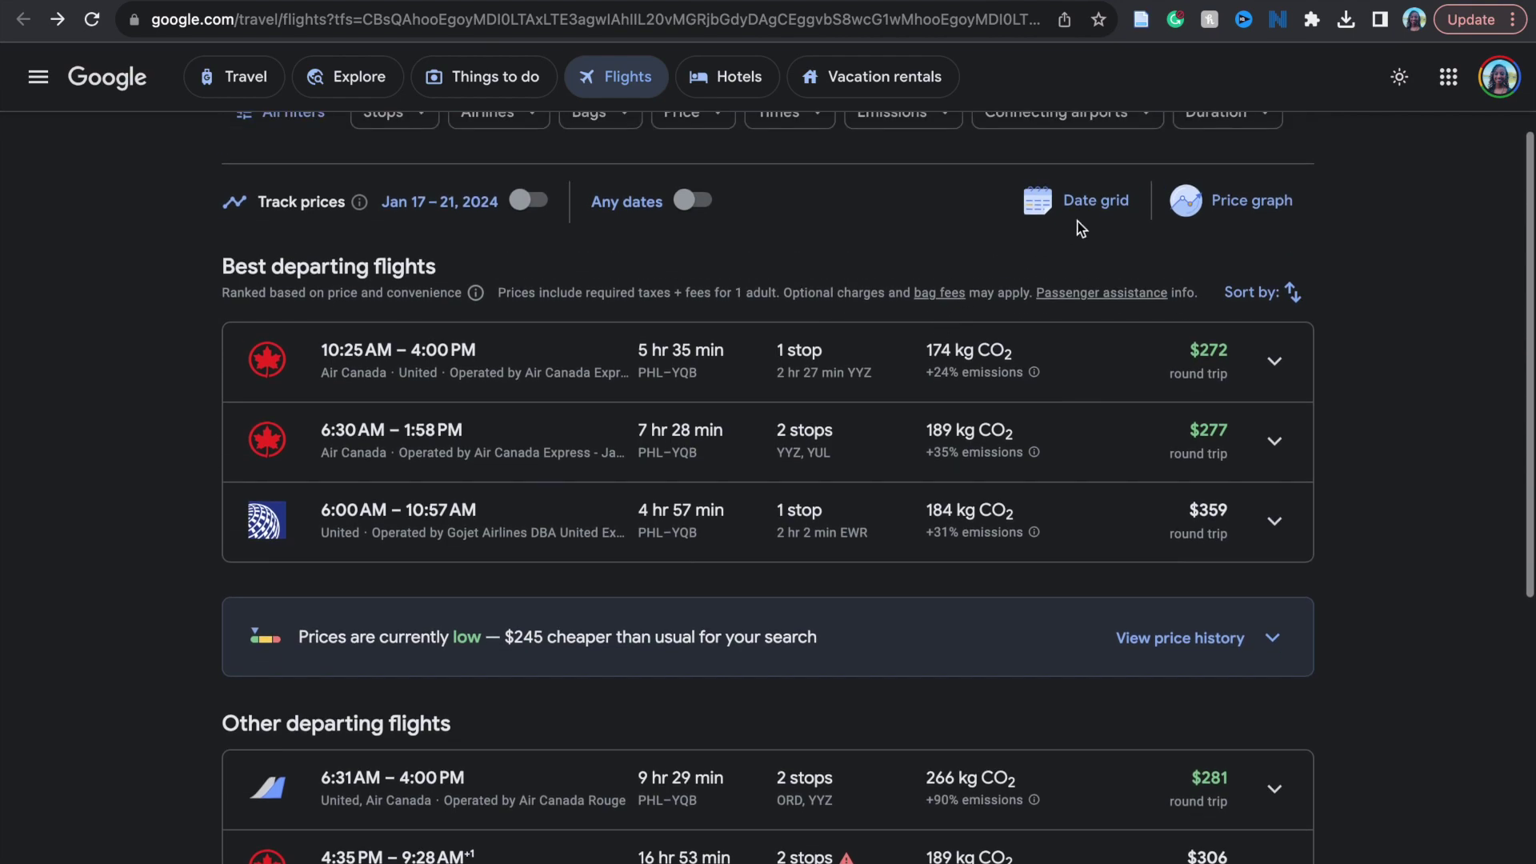
left_click(1086, 203)
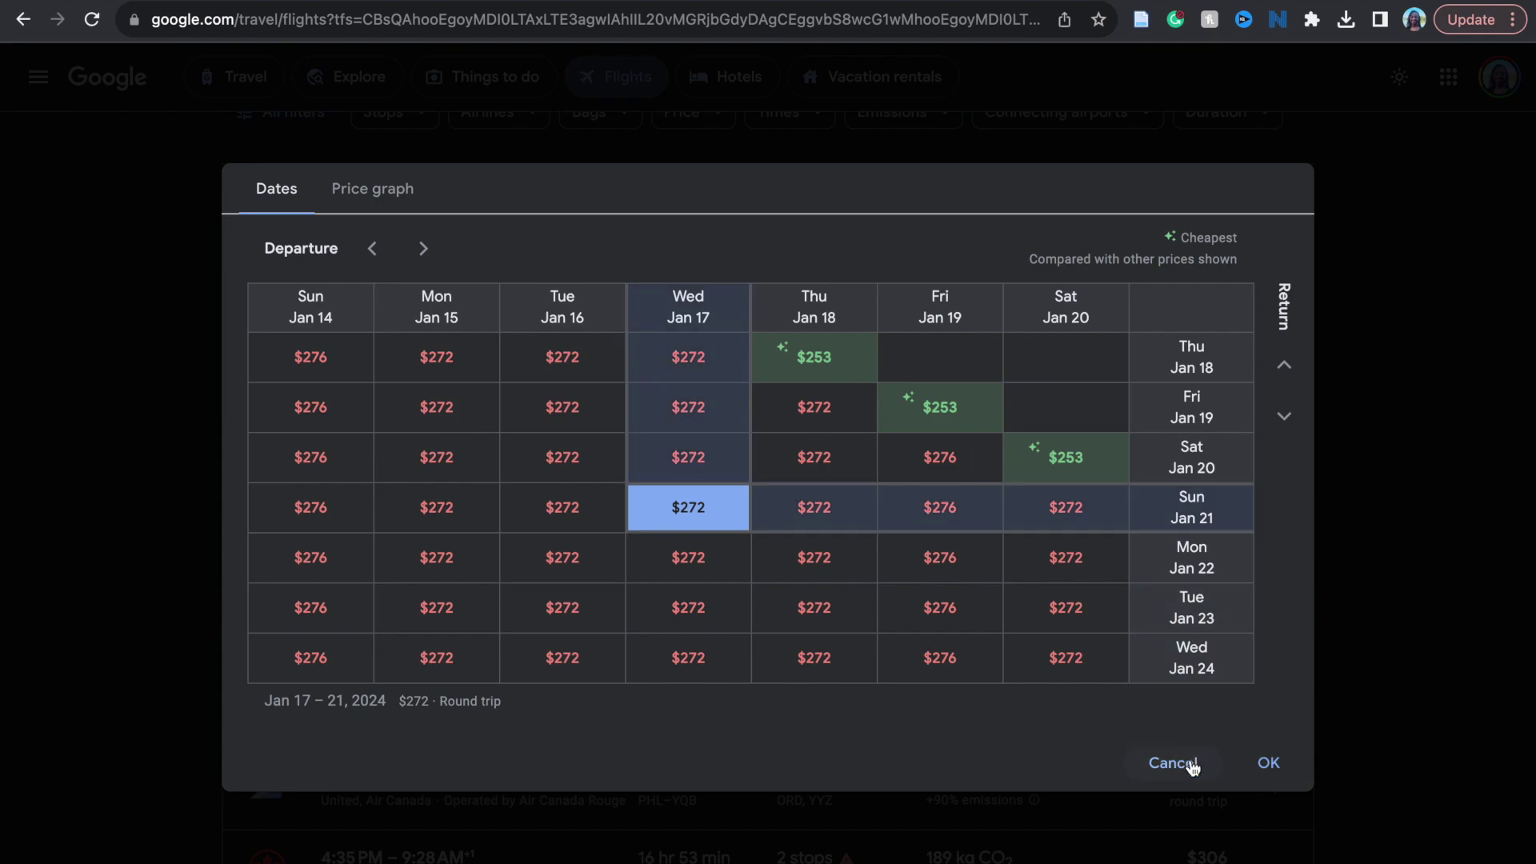
left_click(1359, 707)
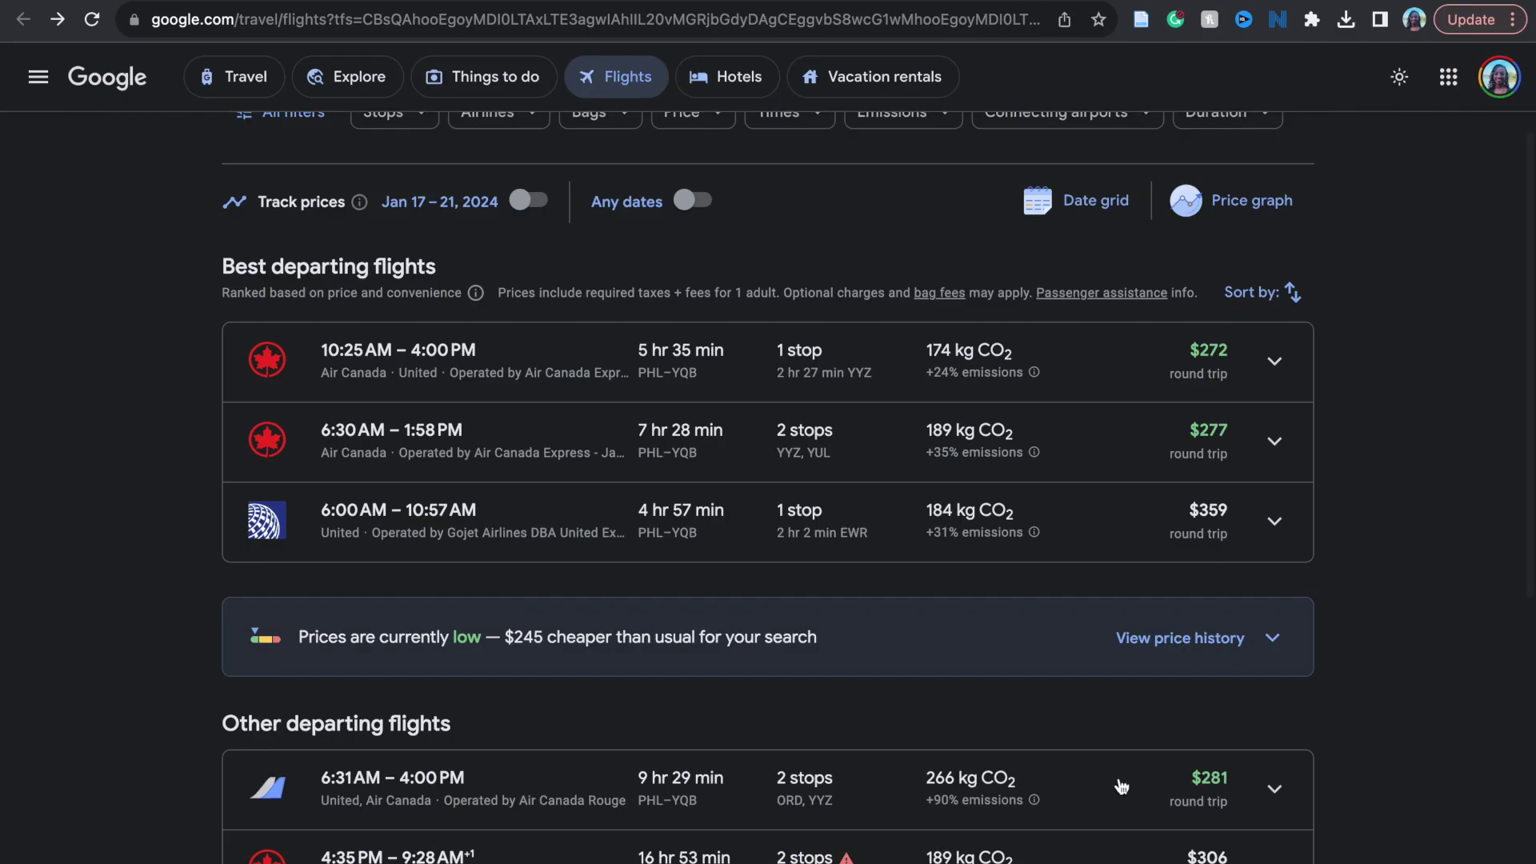
scroll(1120, 787, "down", 1)
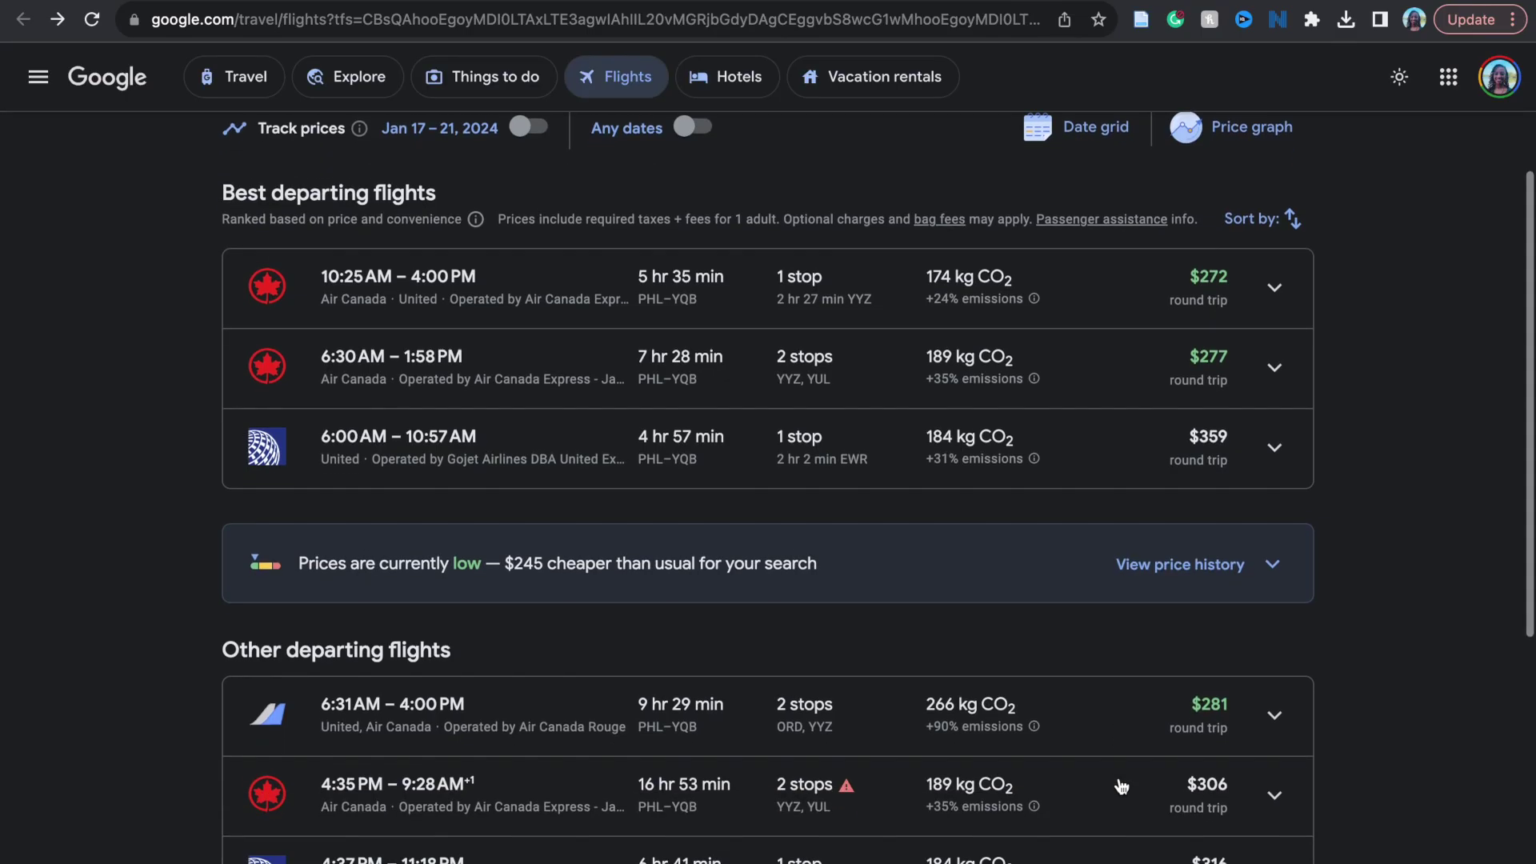
scroll(1121, 786, "down", 1)
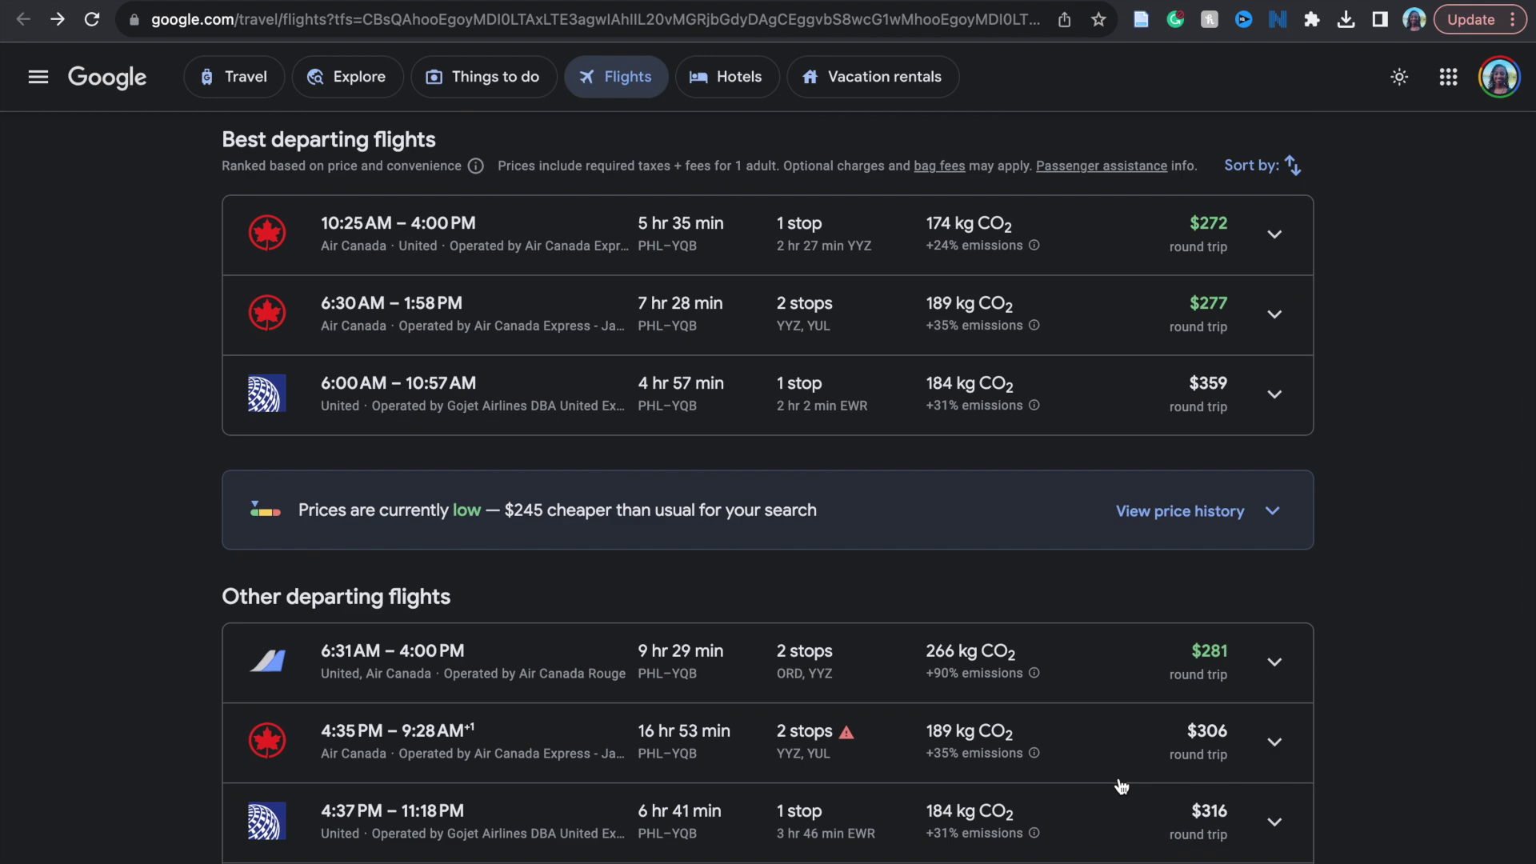
scroll(1120, 787, "down", 1)
scroll(1121, 787, "down", 1)
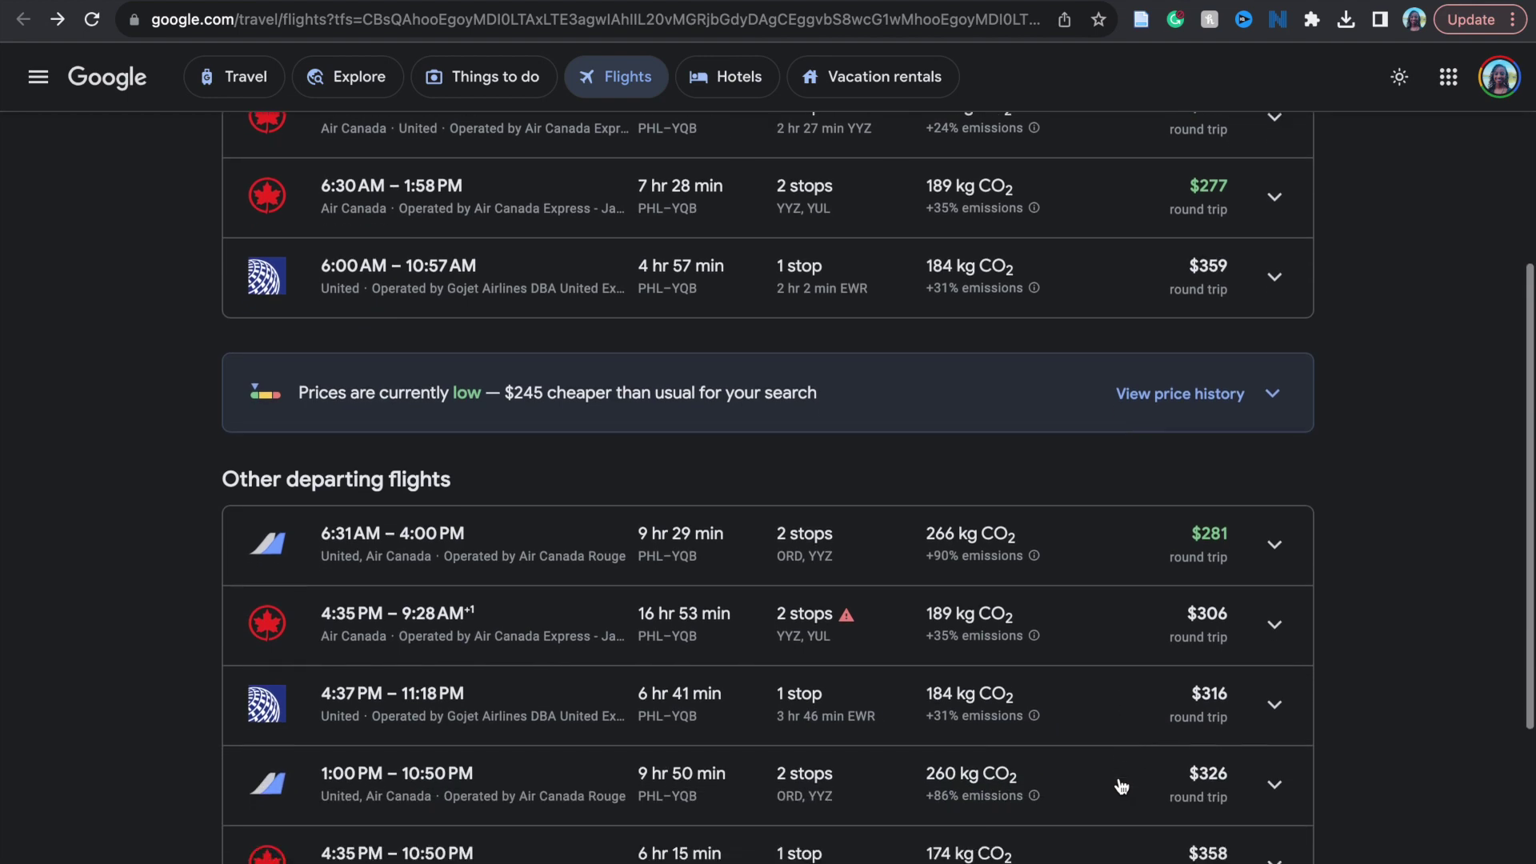
scroll(1121, 787, "down", 1)
scroll(1120, 786, "down", 1)
scroll(1119, 786, "down", 1)
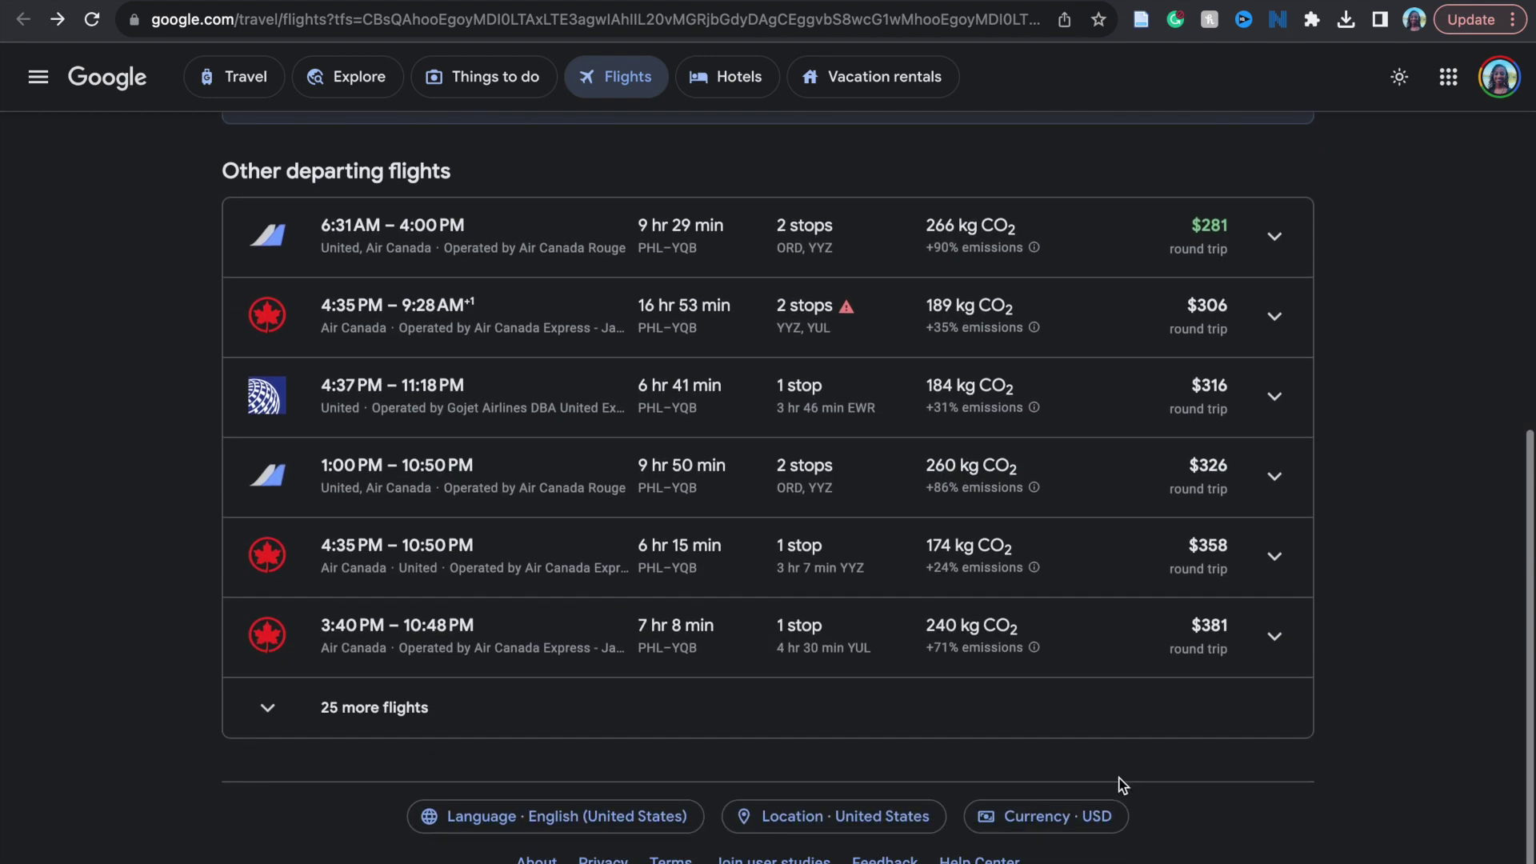
scroll(1120, 787, "down", 1)
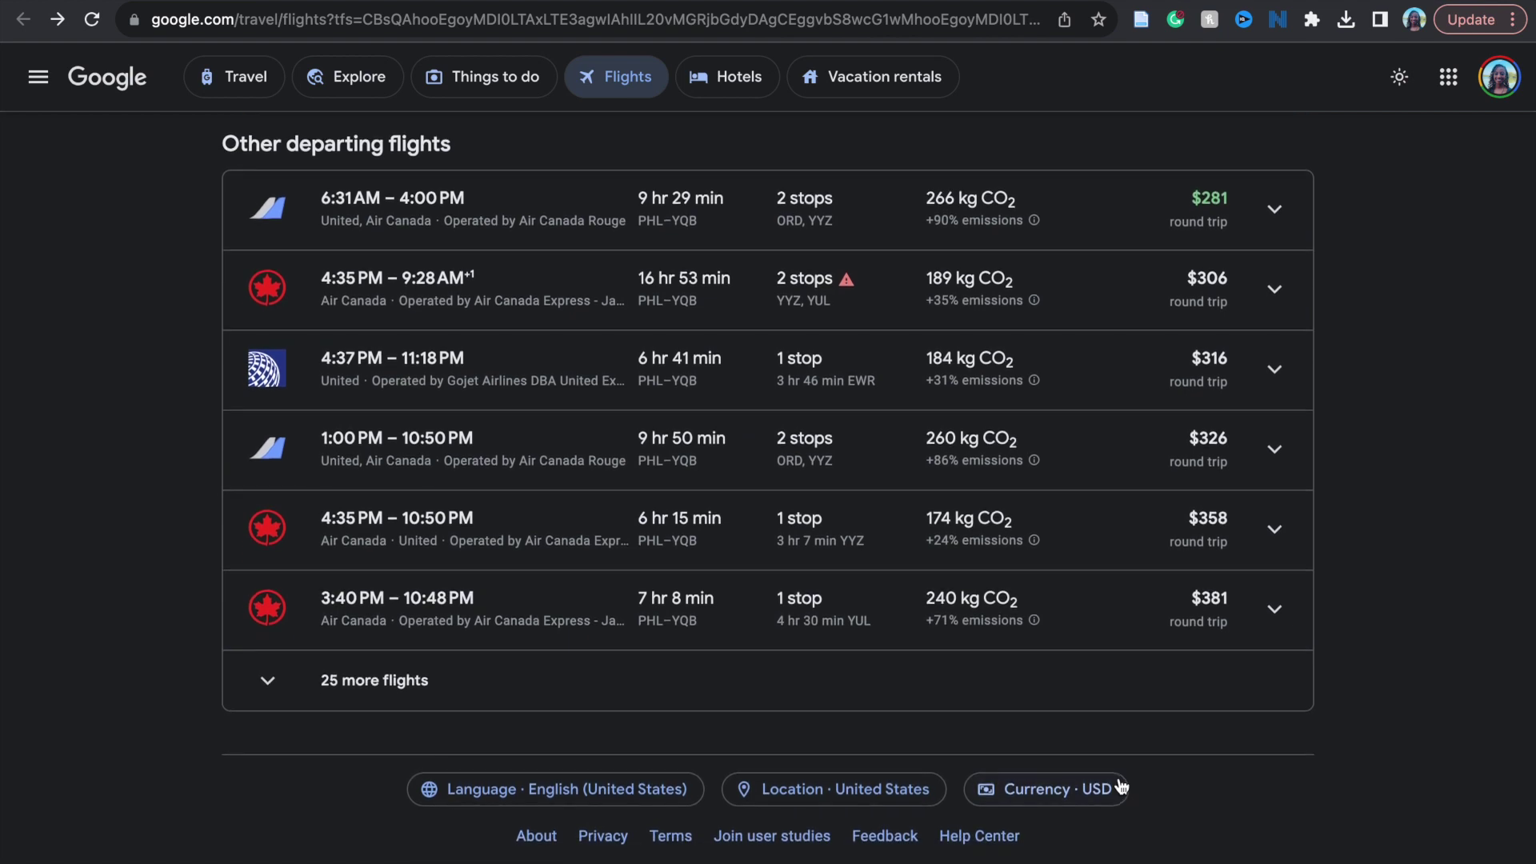
scroll(1121, 786, "up", 1)
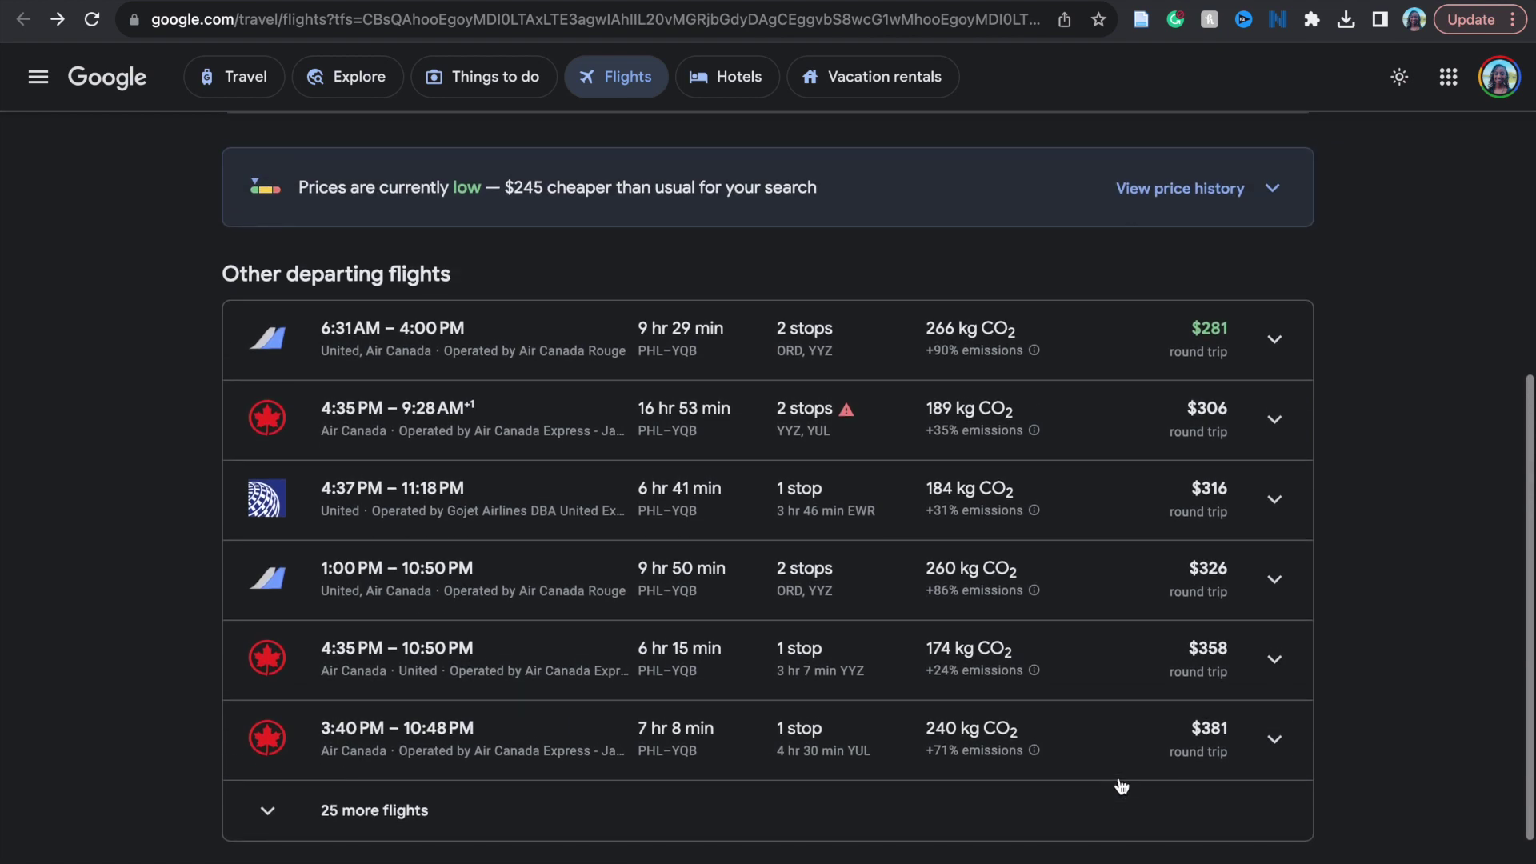
scroll(1120, 786, "up", 1)
scroll(1121, 787, "up", 1)
scroll(1120, 786, "up", 2)
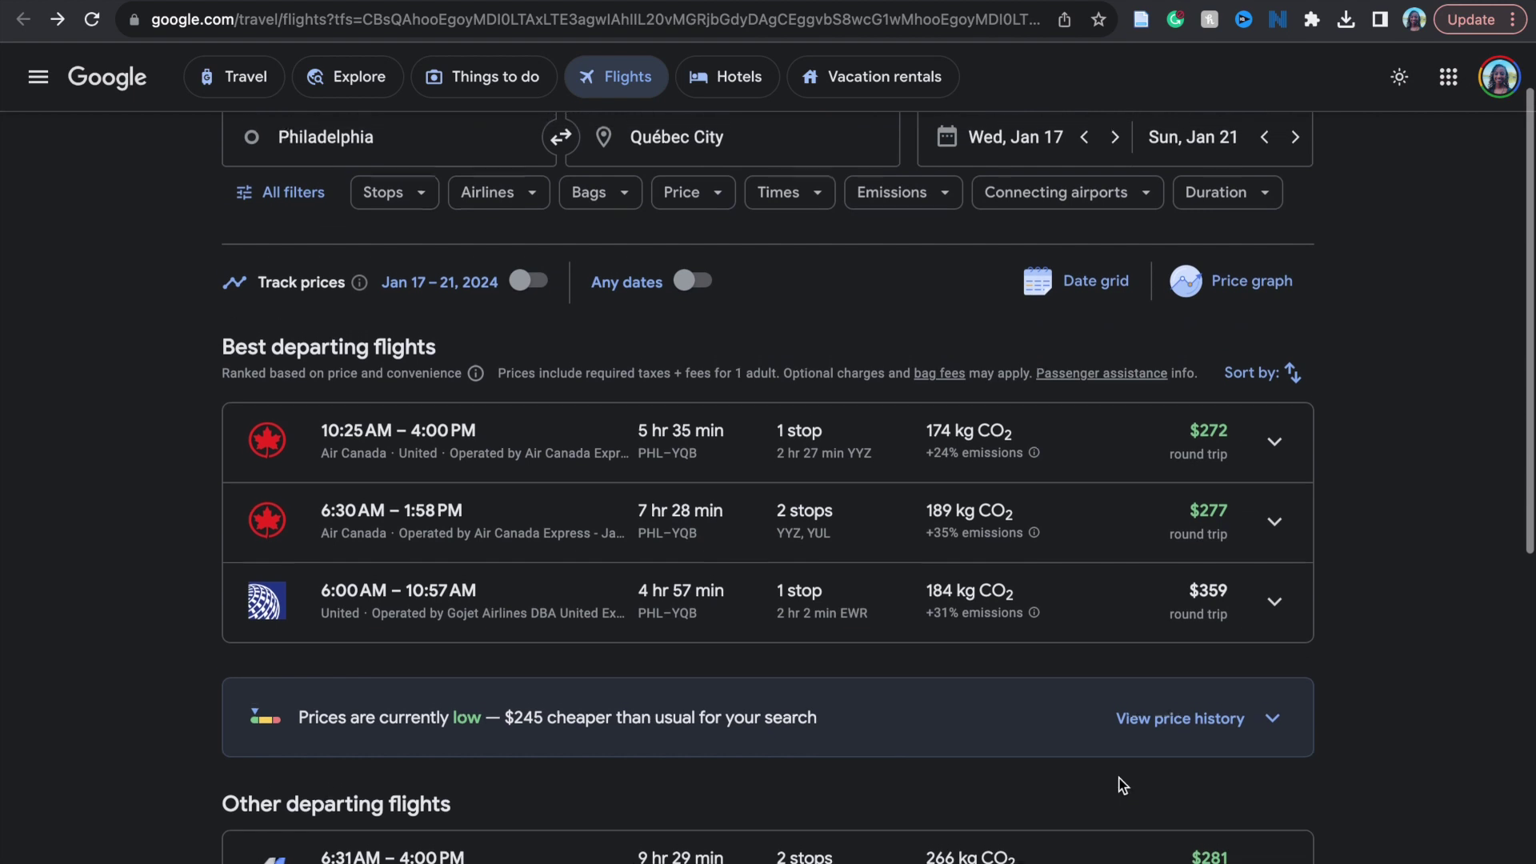
scroll(1120, 786, "up", 1)
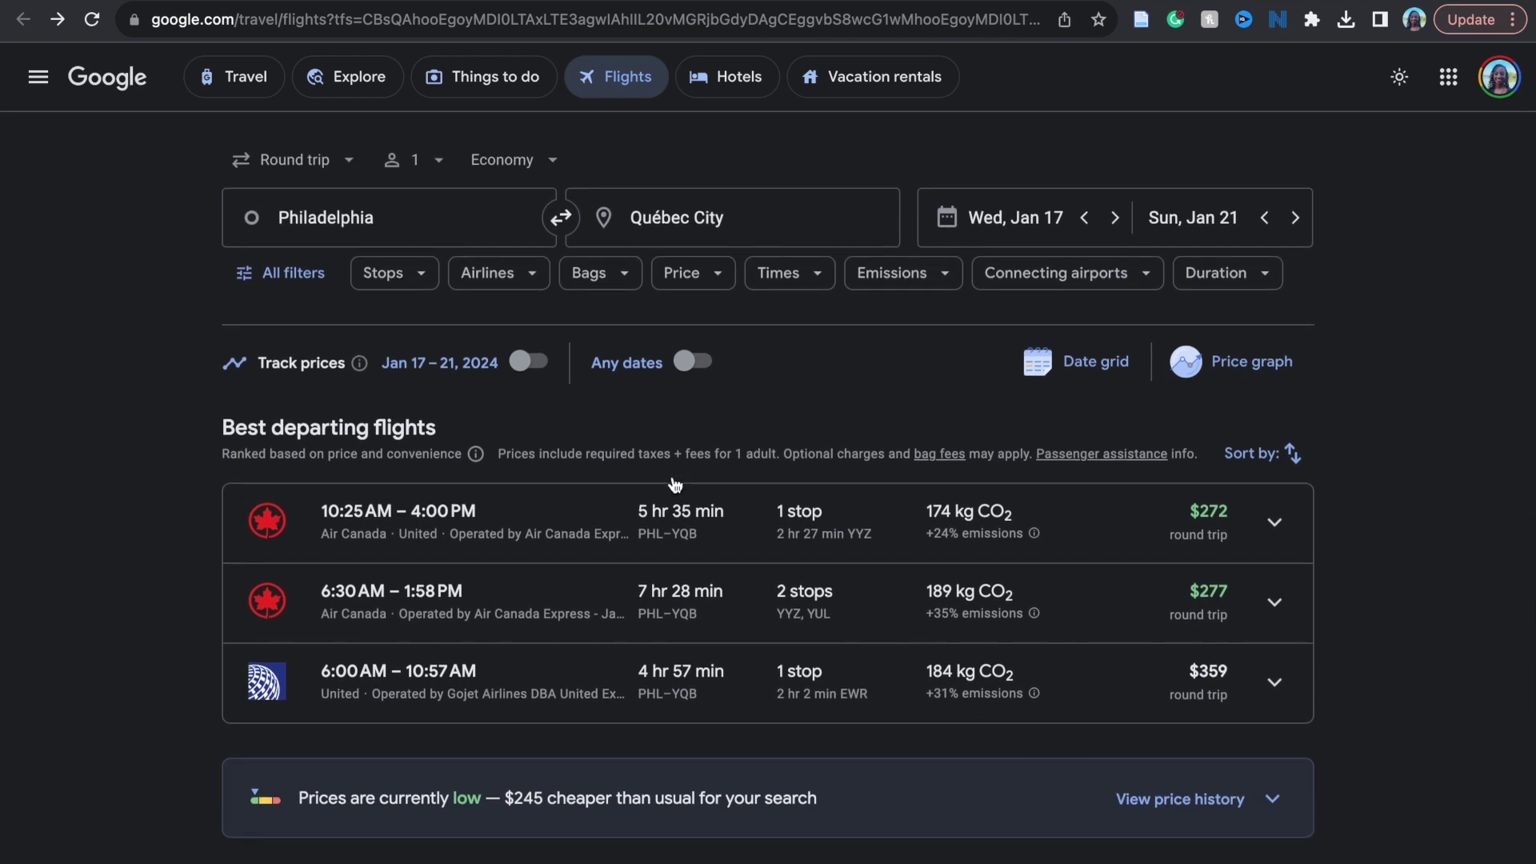
left_click(427, 281)
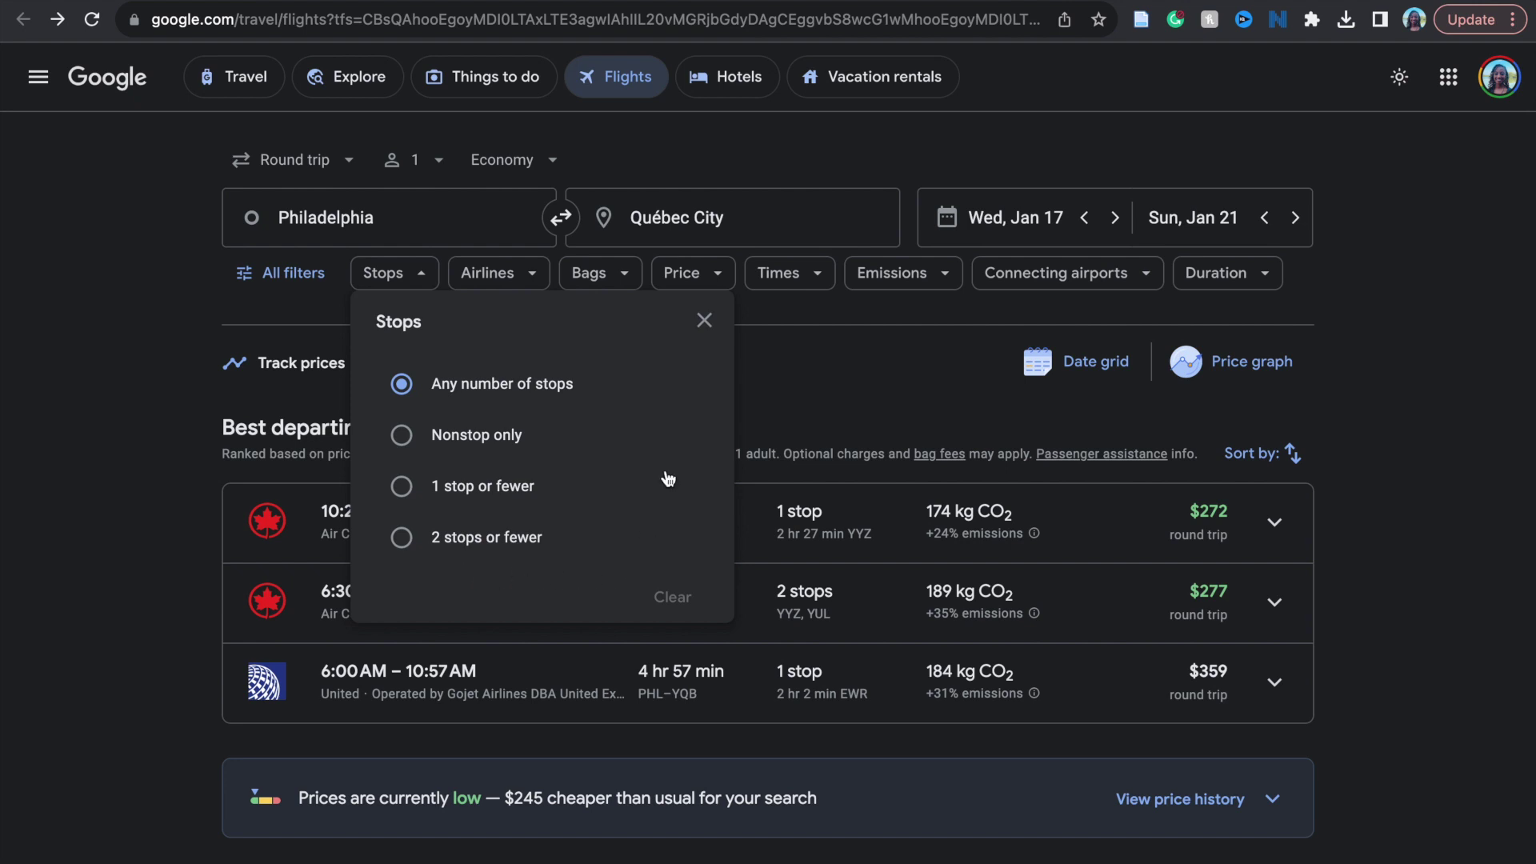
Exclude WestJet from the airlines included in the Québec City results.
left_click(705, 322)
left_click(536, 277)
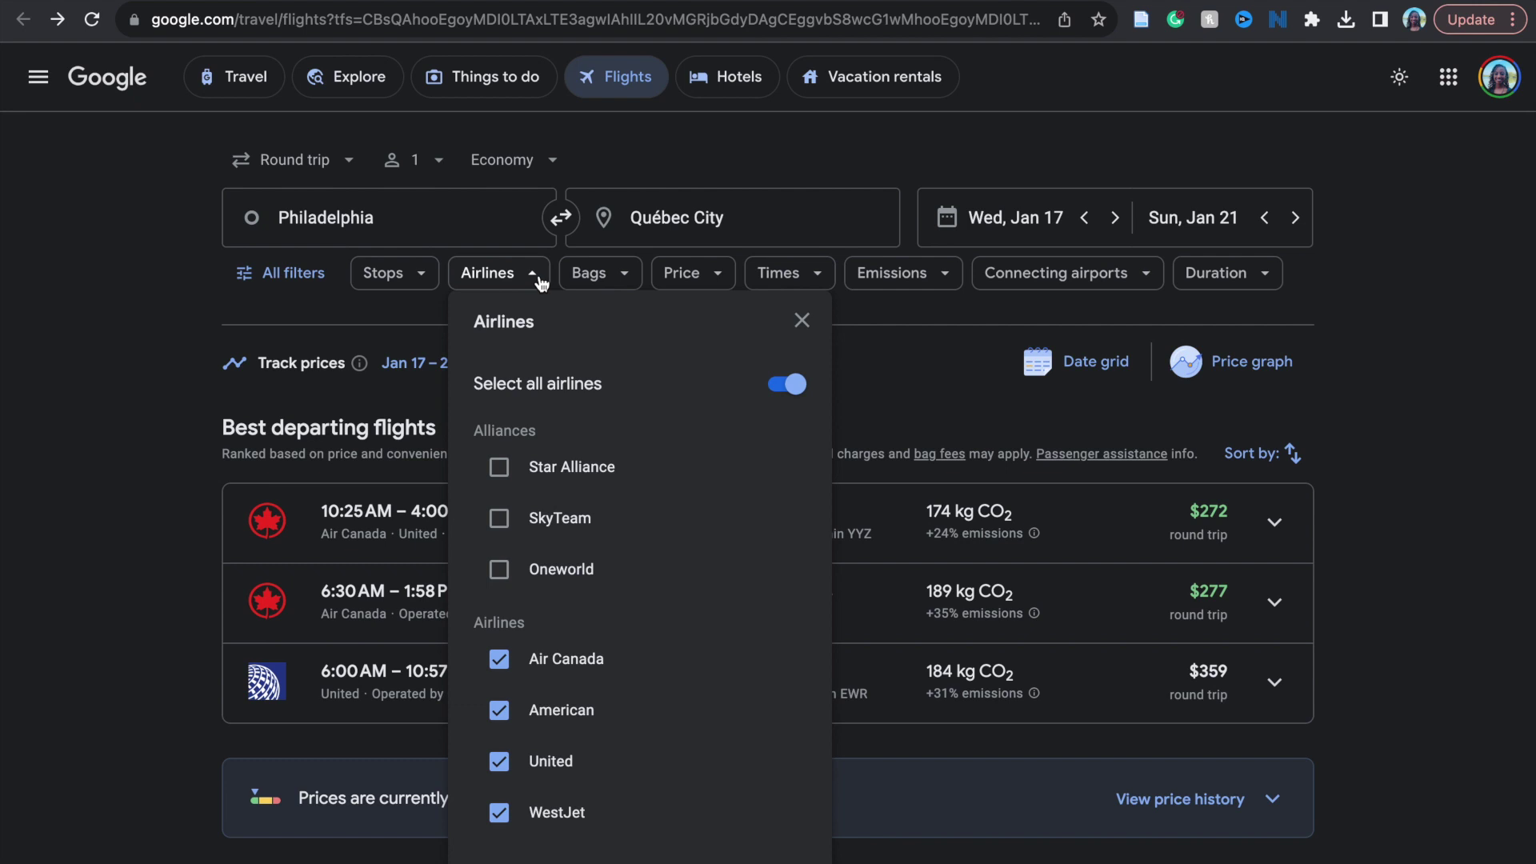
scroll(654, 640, "down", 2)
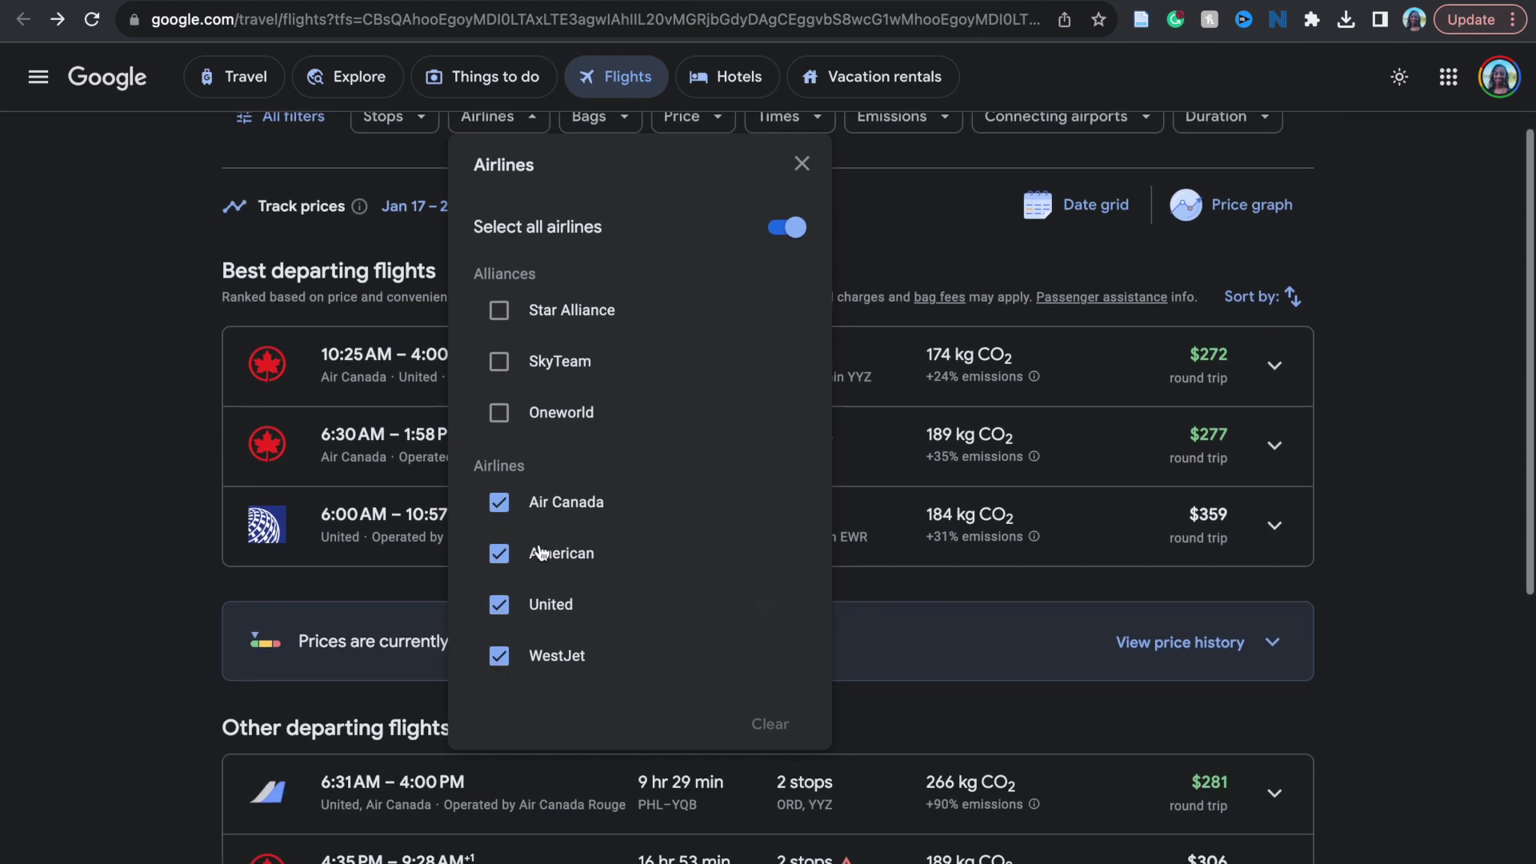
scroll(539, 552, "down", 1)
scroll(624, 634, "up", 1)
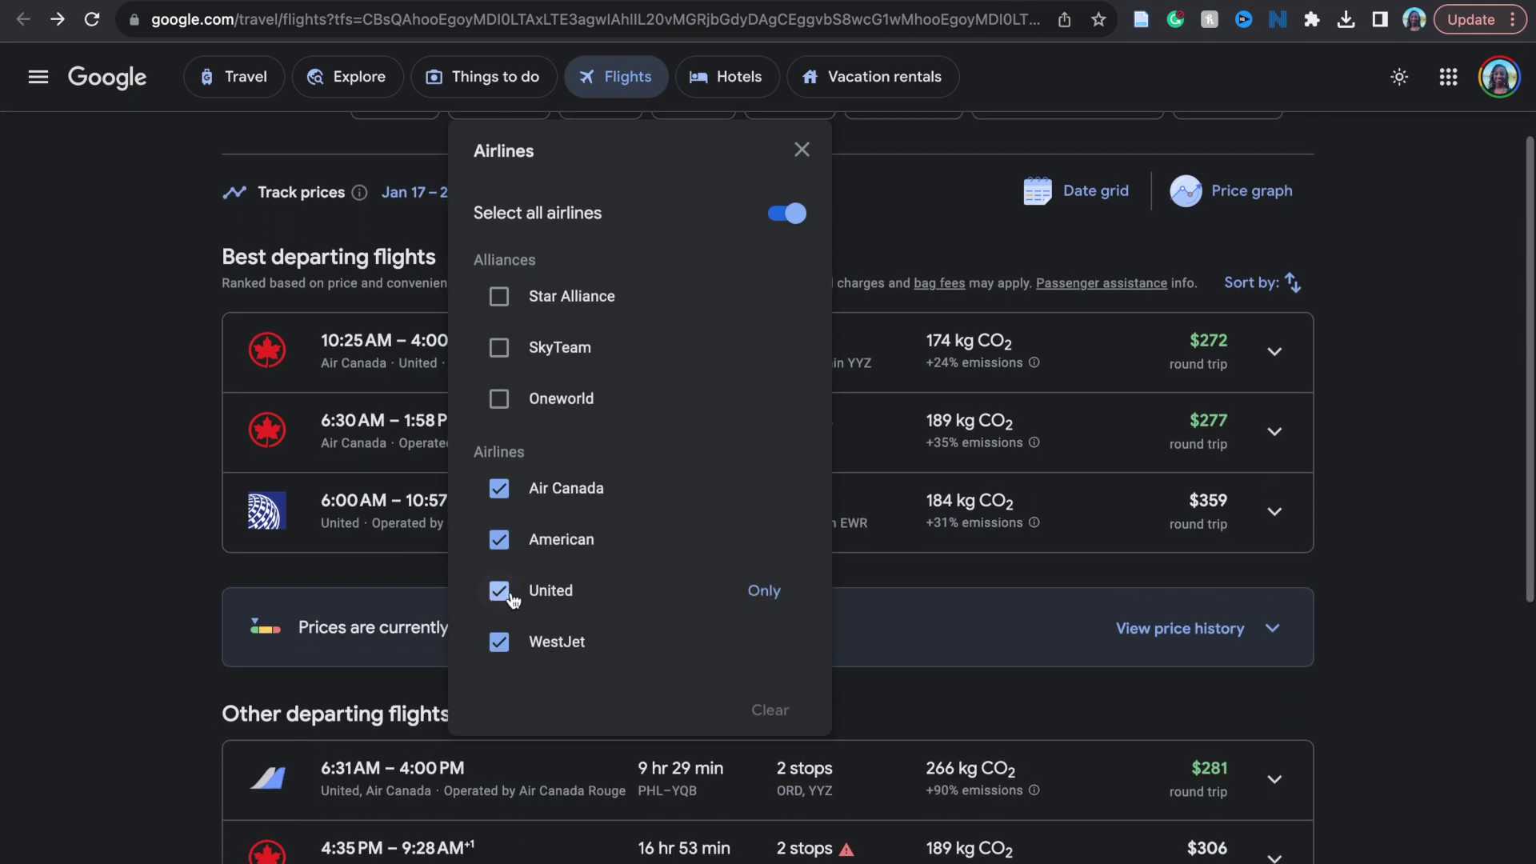
left_click(499, 643)
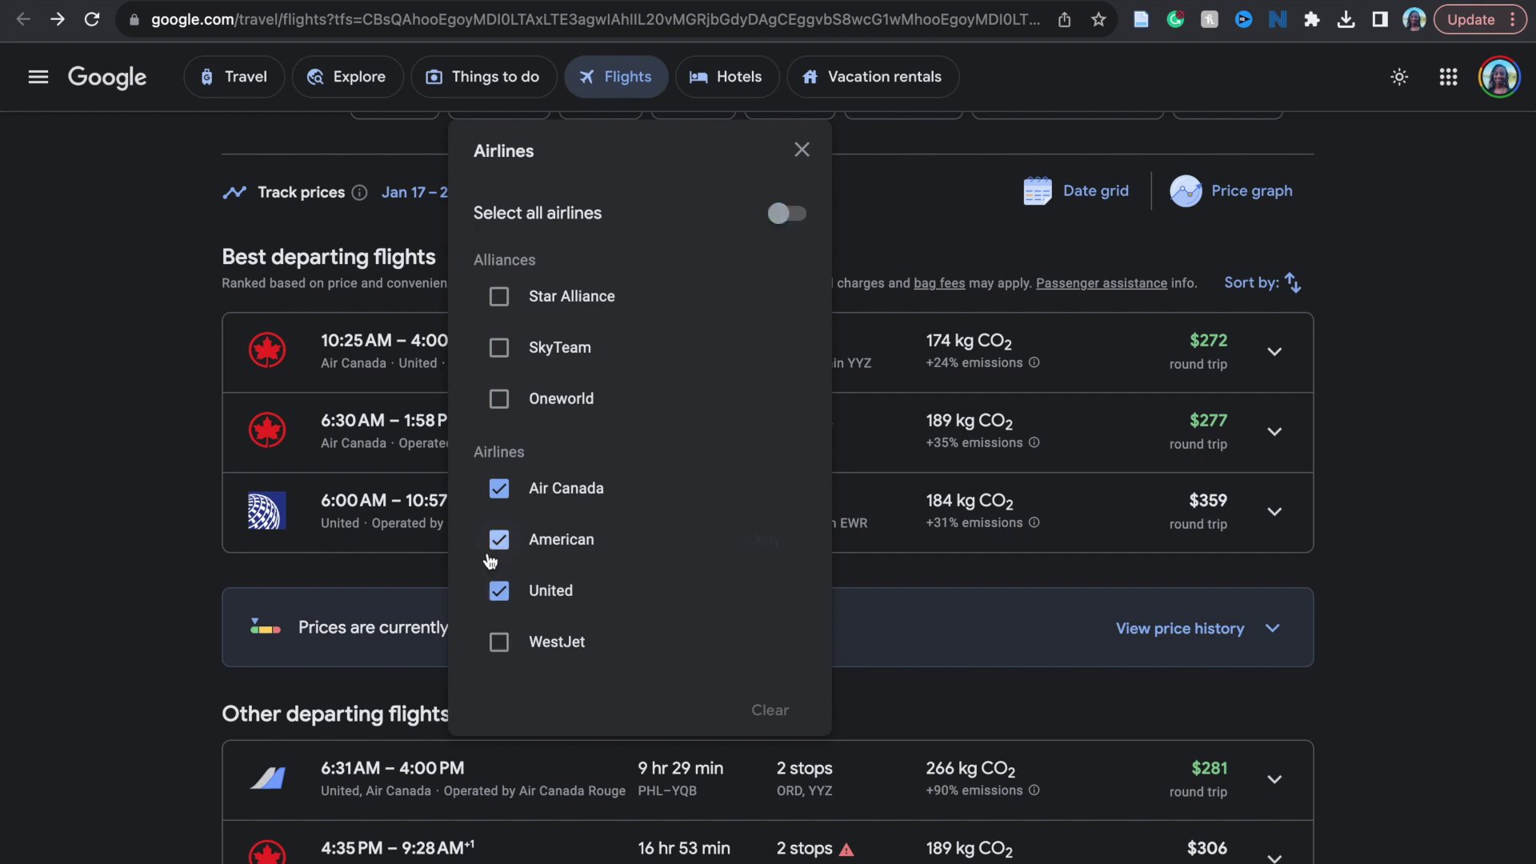
key("Escape")
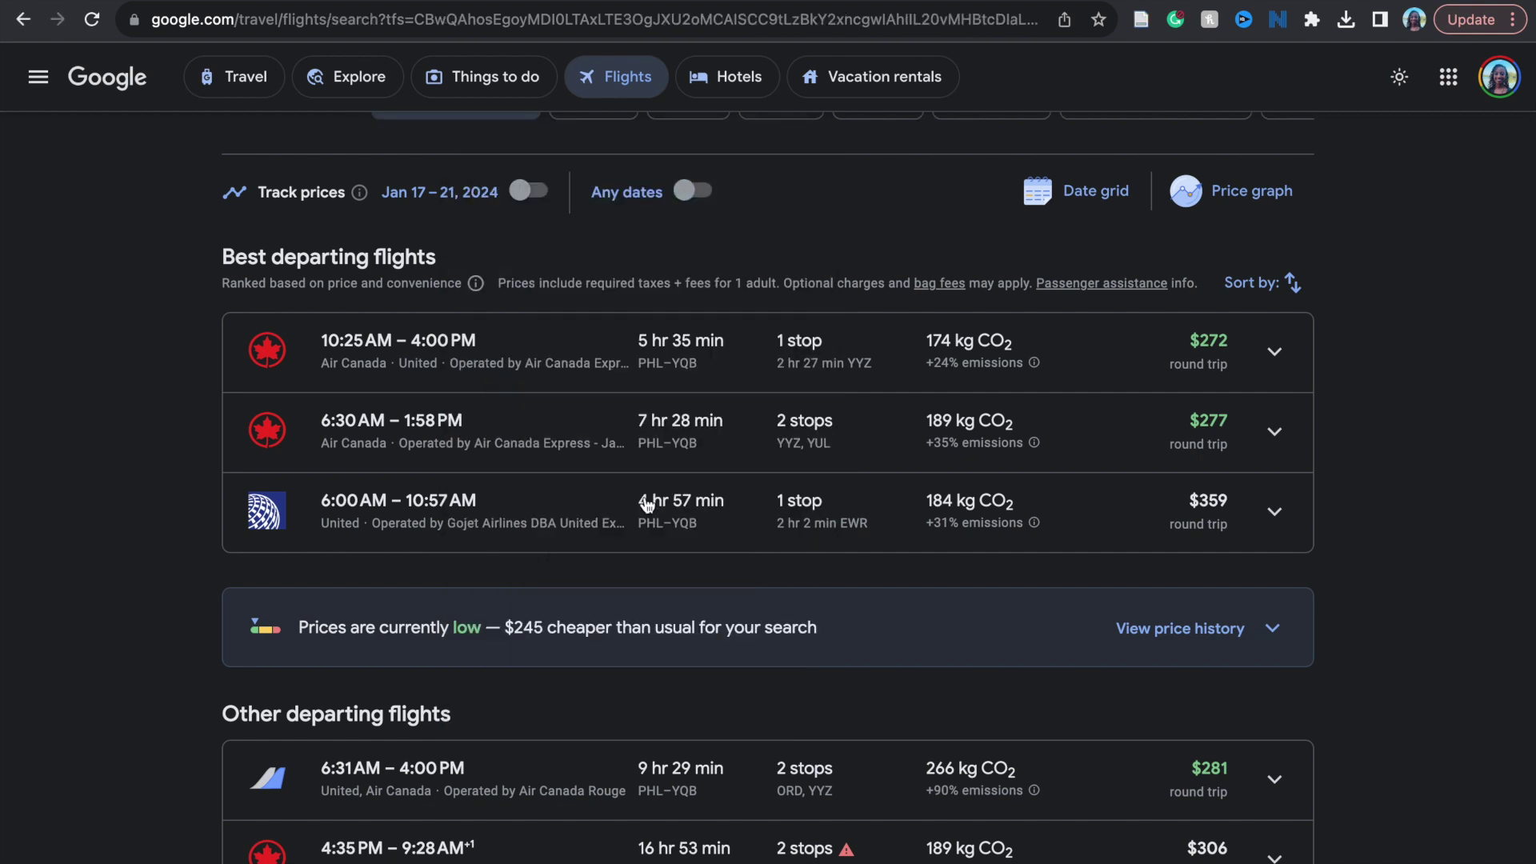
scroll(660, 468, "up", 2)
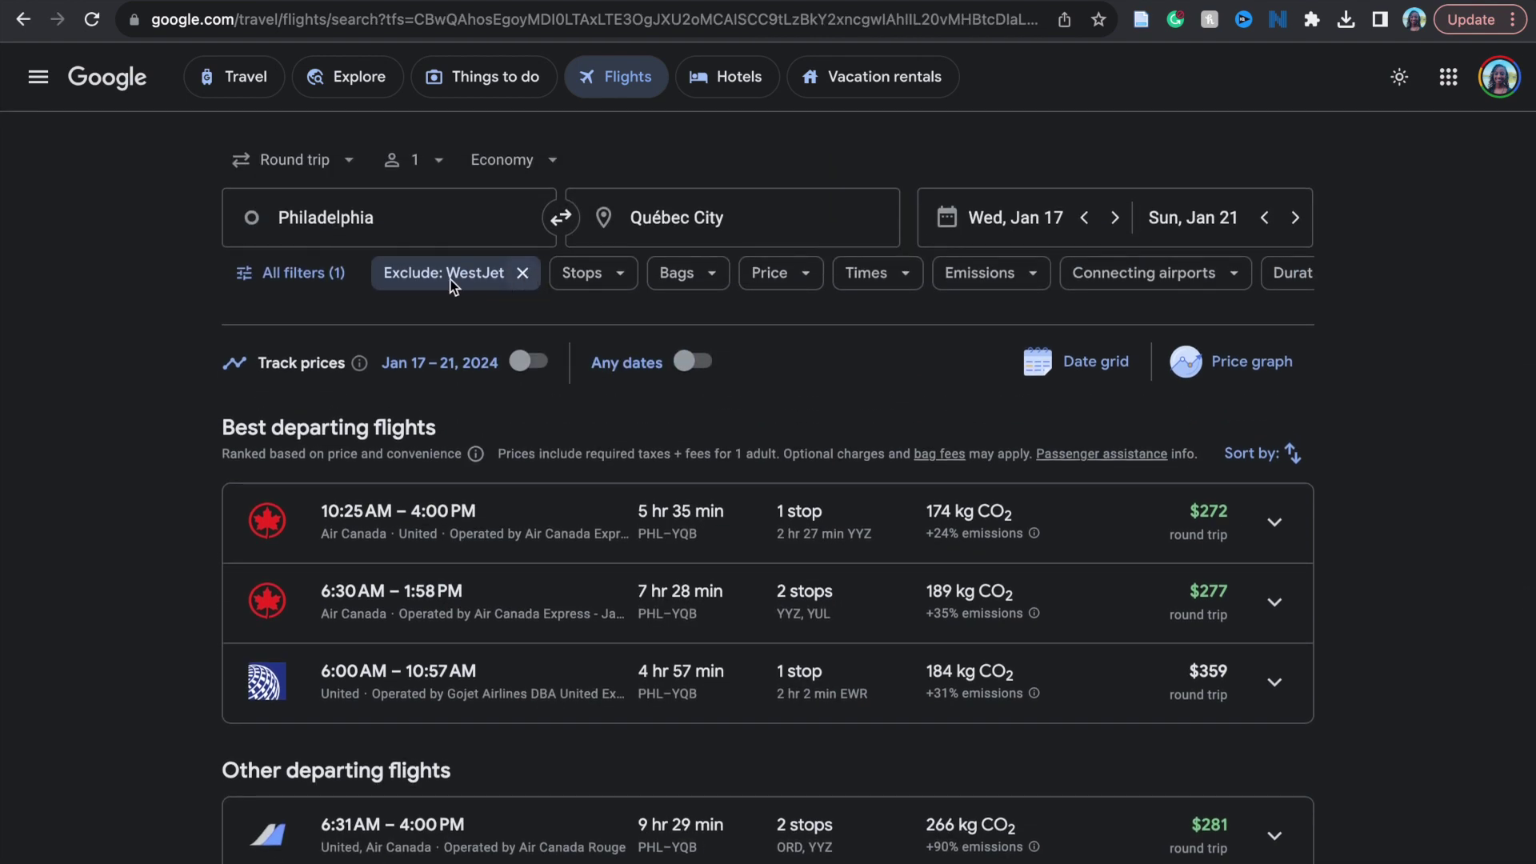
Review the baggage filter options and leave them unchanged.
left_click(709, 276)
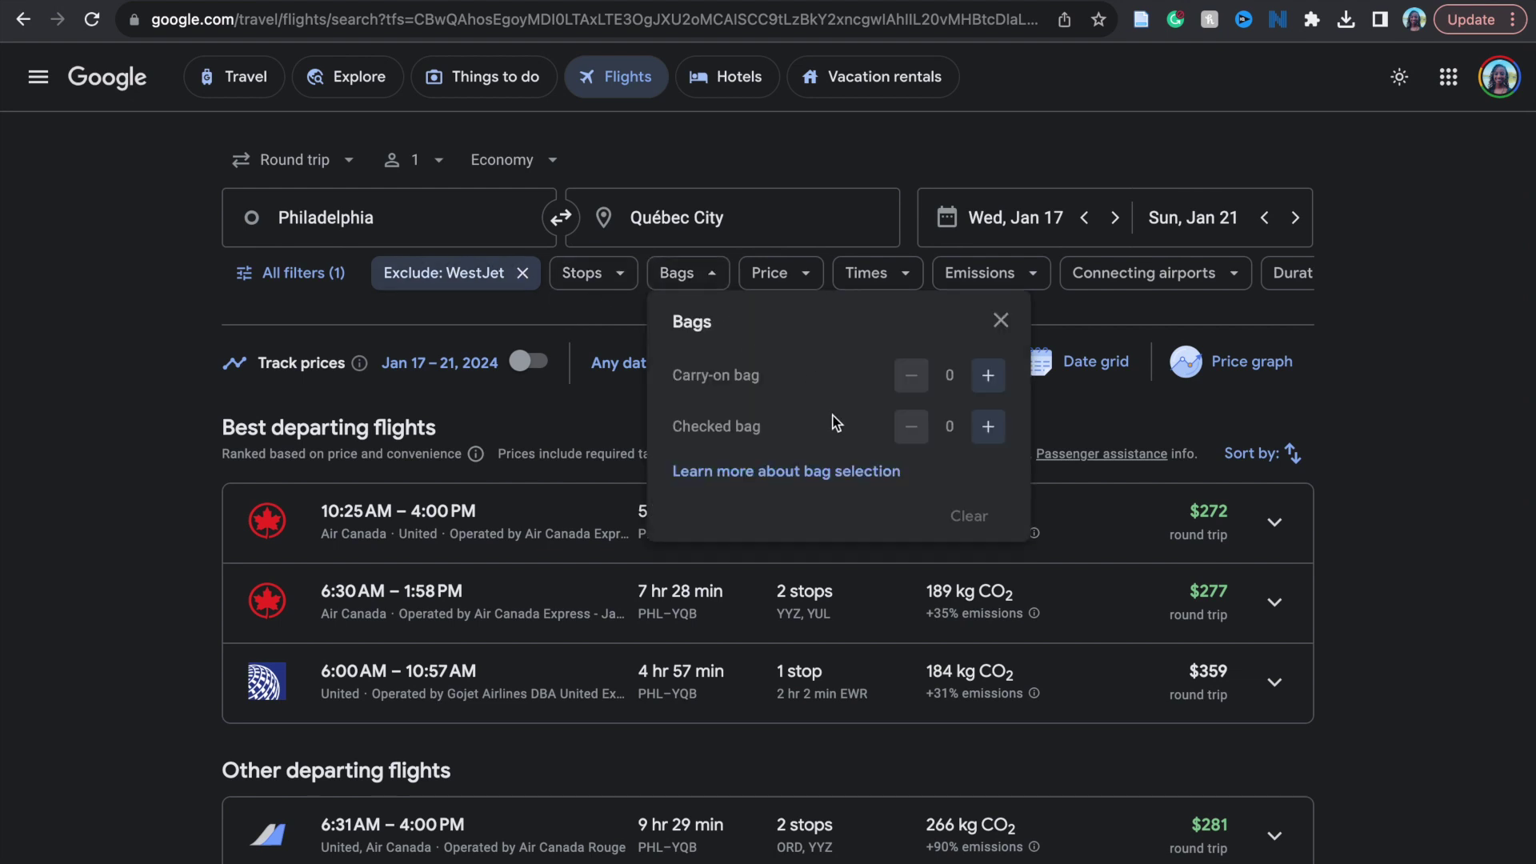
left_click(997, 324)
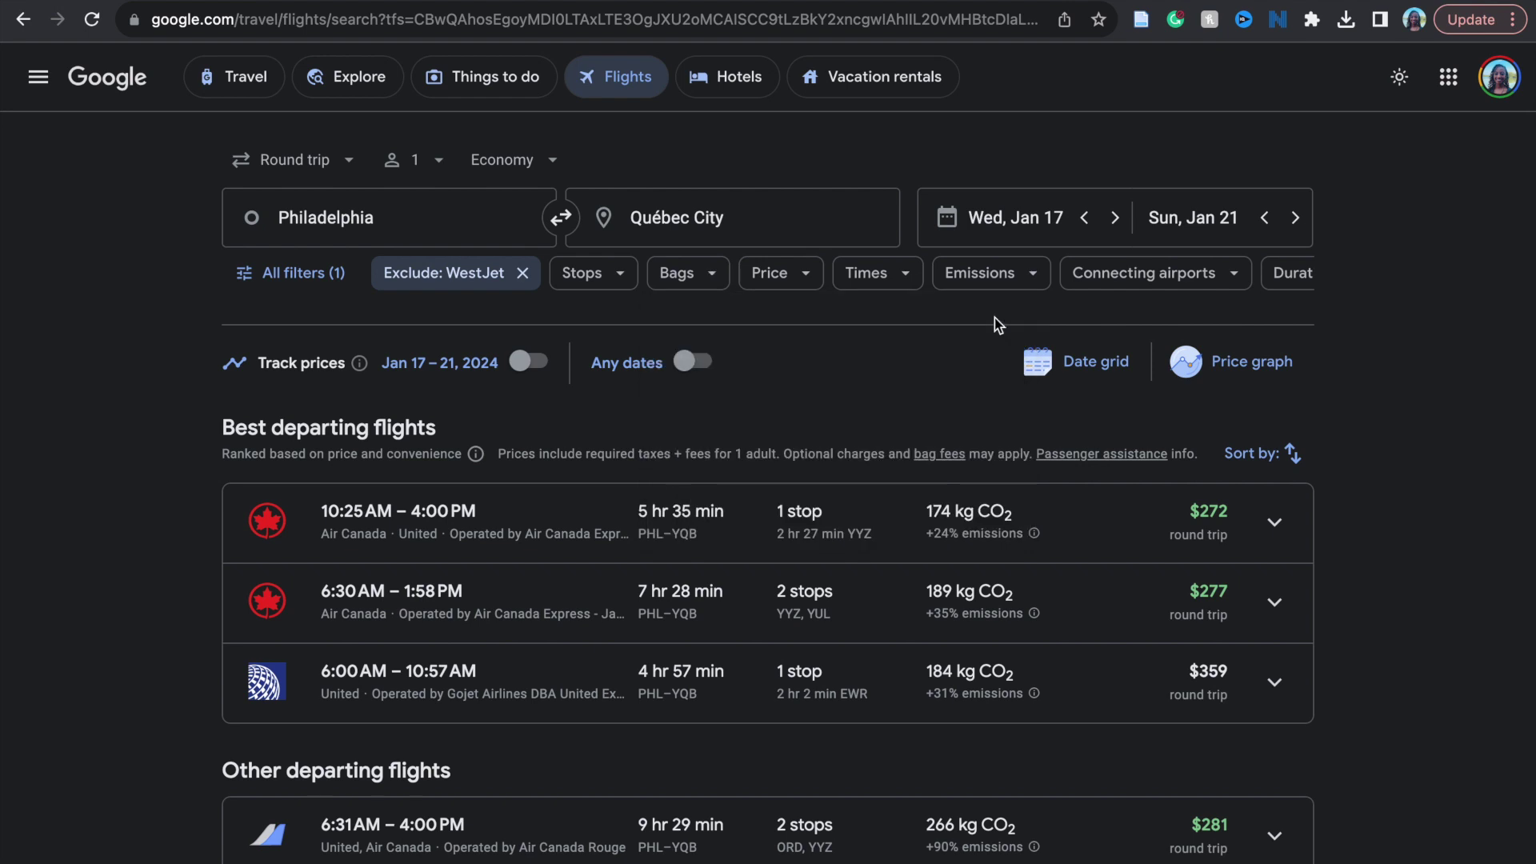
Try the maximum price slider and leave the price filter at all prices.
left_click(810, 283)
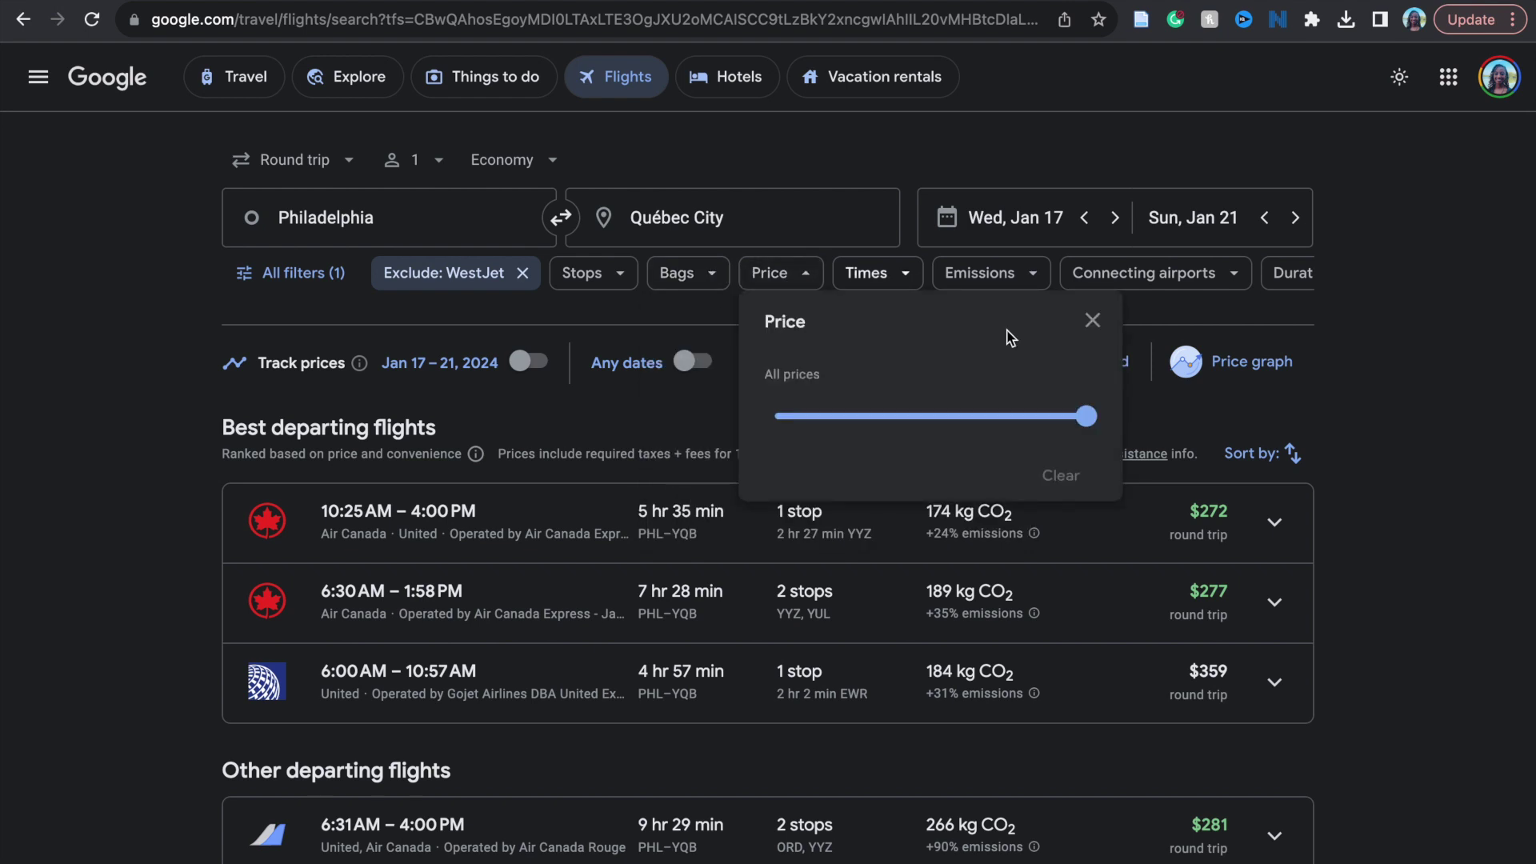
mouse_move(1087, 421)
left_mouse_down()
mouse_move(982, 432)
mouse_move(957, 453)
left_mouse_up()
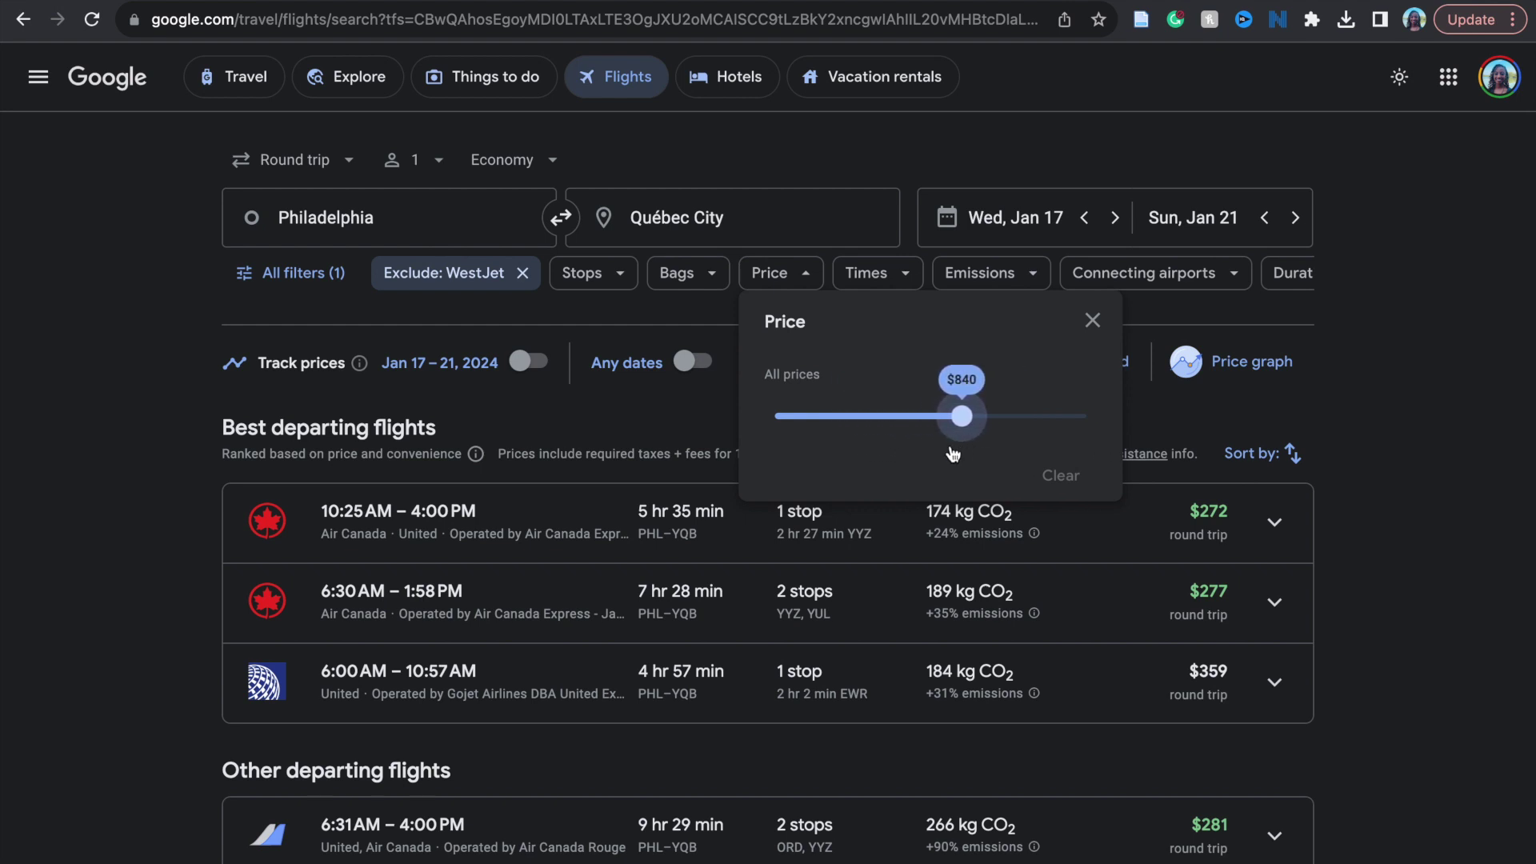
left_click_drag(957, 453, 992, 432)
left_click(1095, 318)
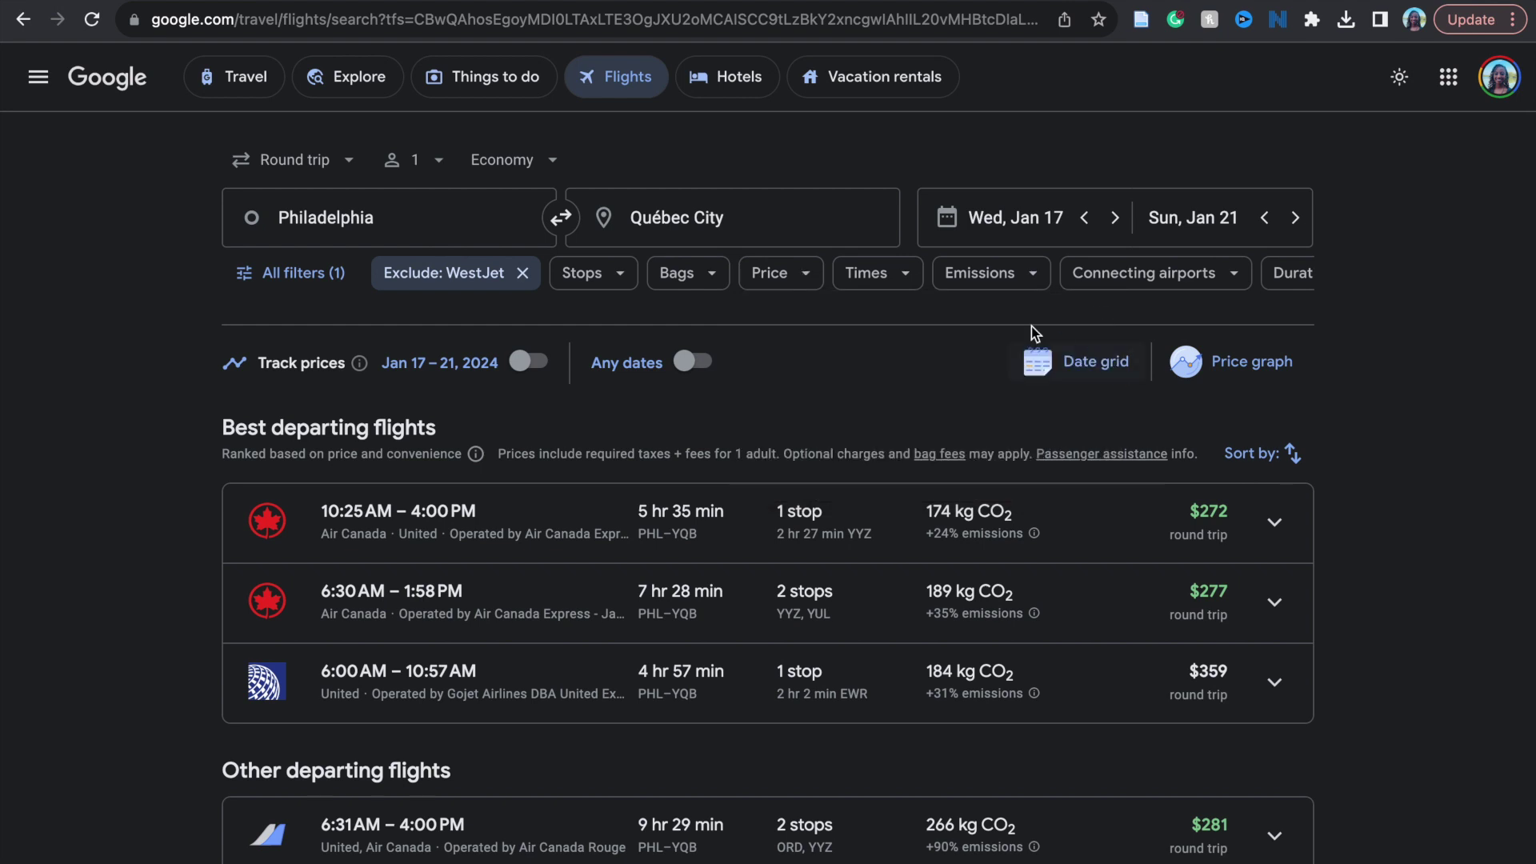
Try the outbound departure and arrival time sliders, leaving times at anytime.
left_click(902, 289)
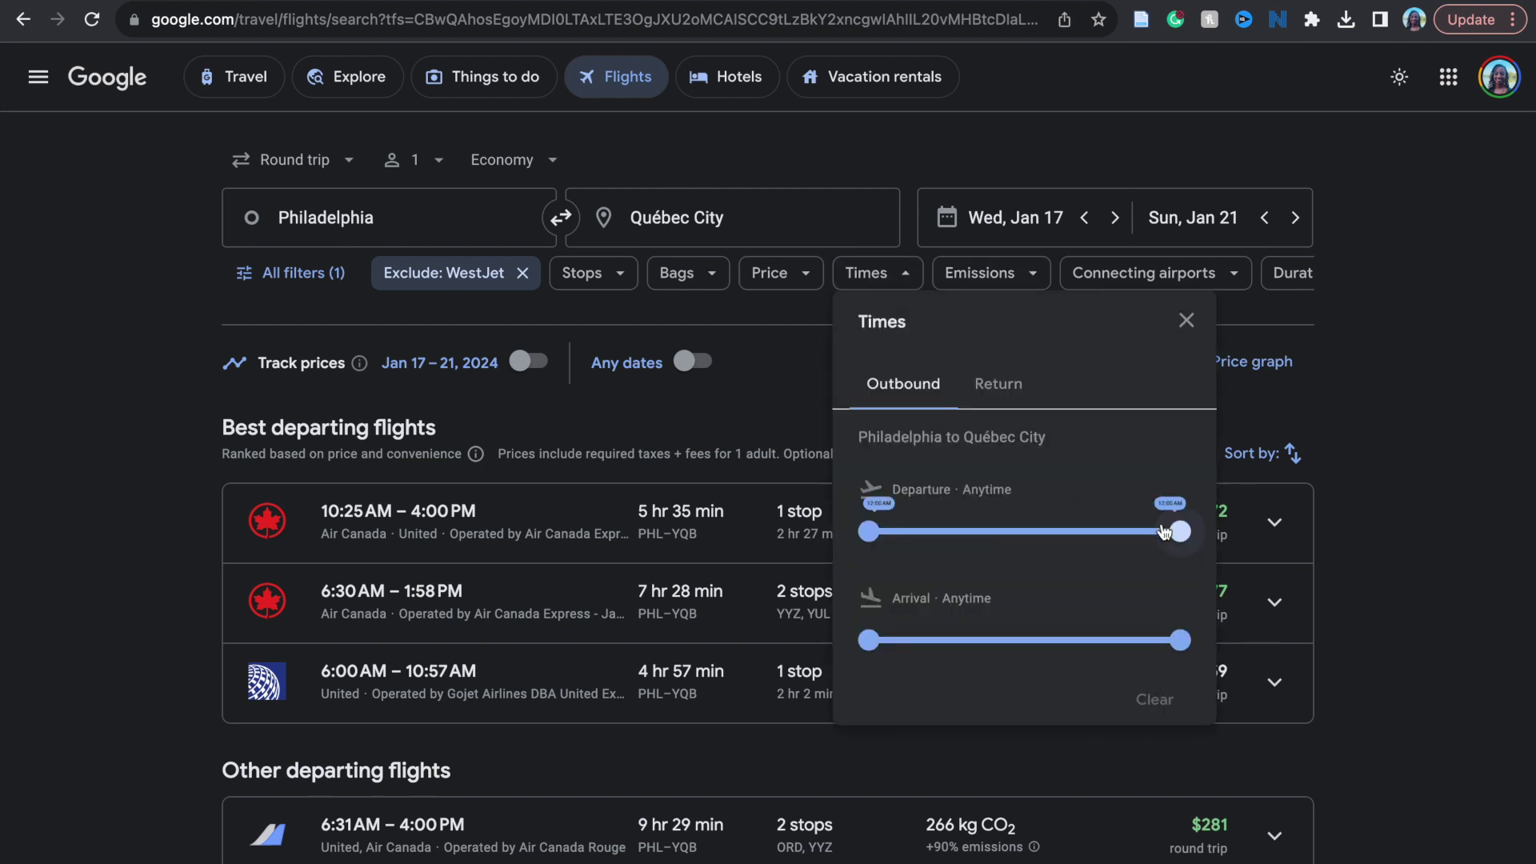
mouse_move(1180, 531)
left_mouse_down()
mouse_move(1017, 550)
mouse_move(1199, 527)
left_mouse_up()
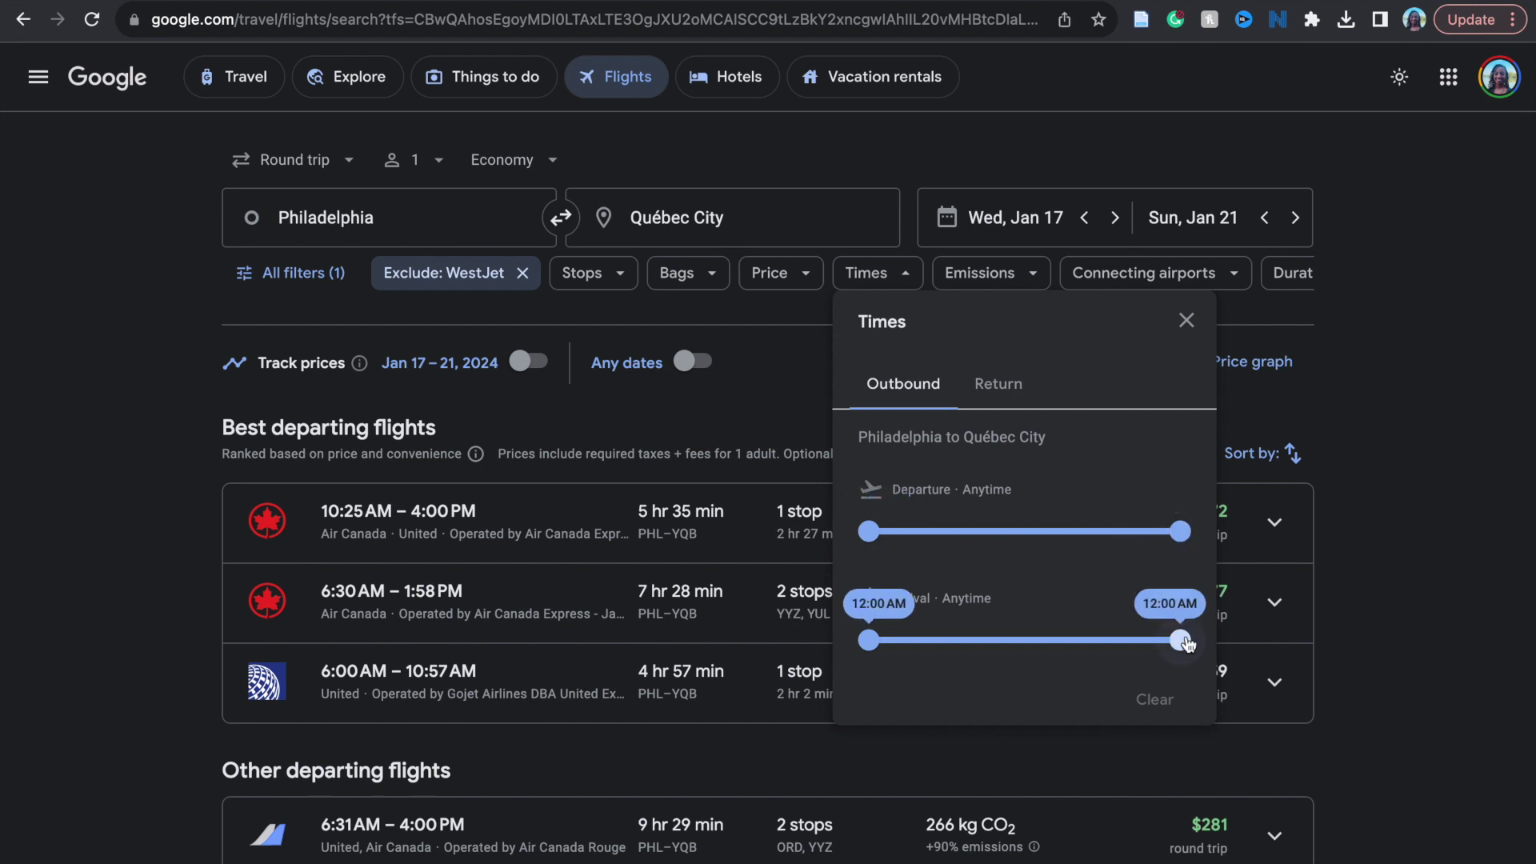
mouse_move(1183, 640)
left_mouse_down()
mouse_move(1051, 642)
mouse_move(1115, 641)
mouse_move(1089, 656)
mouse_move(961, 644)
mouse_move(1192, 635)
left_mouse_up()
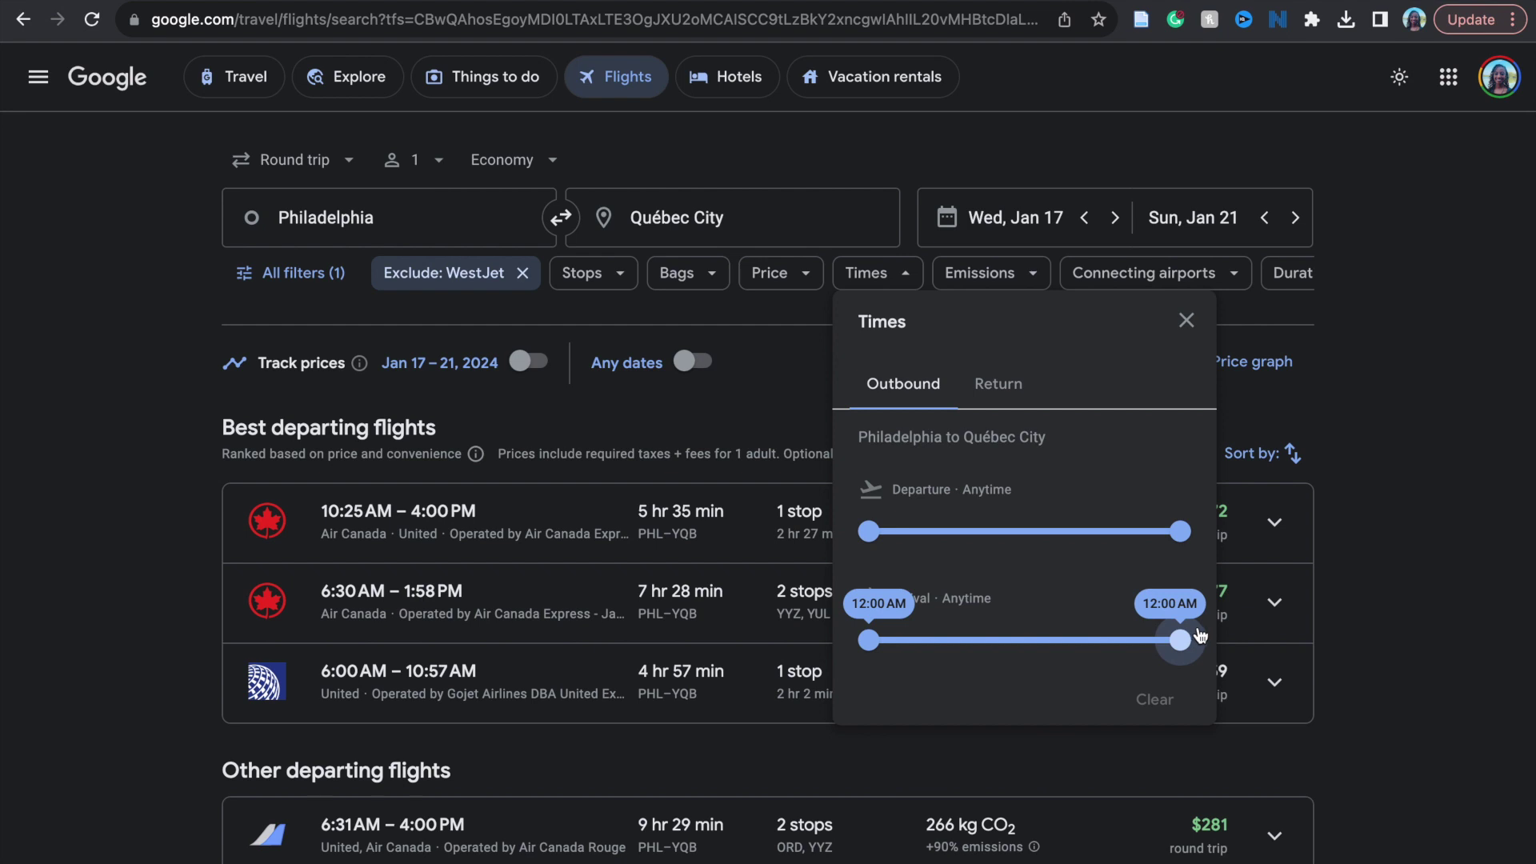
left_click_drag(1204, 634, 1207, 634)
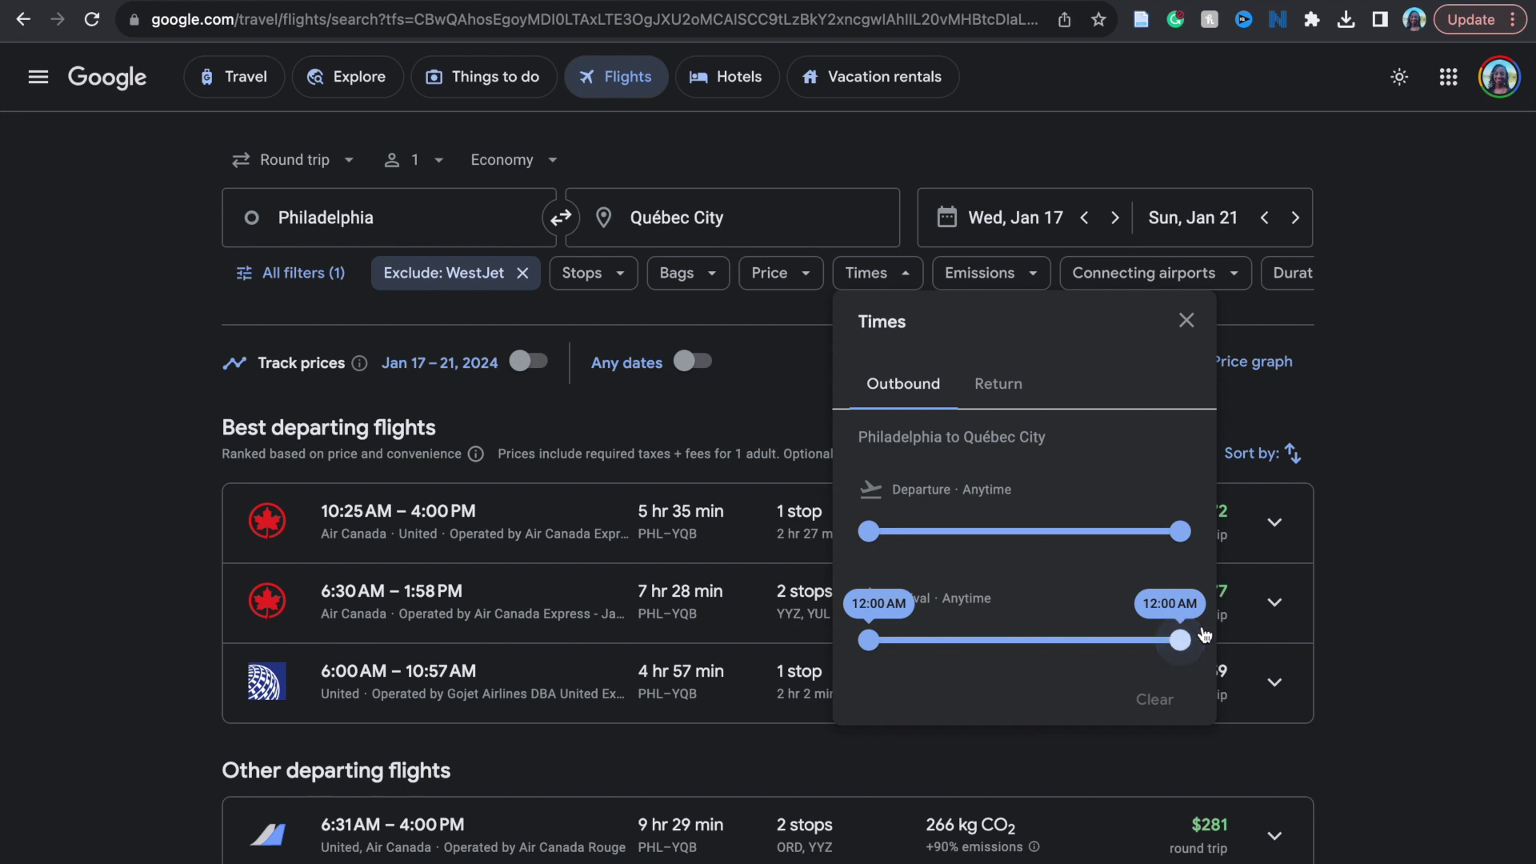
left_click(1186, 320)
left_click(1137, 279)
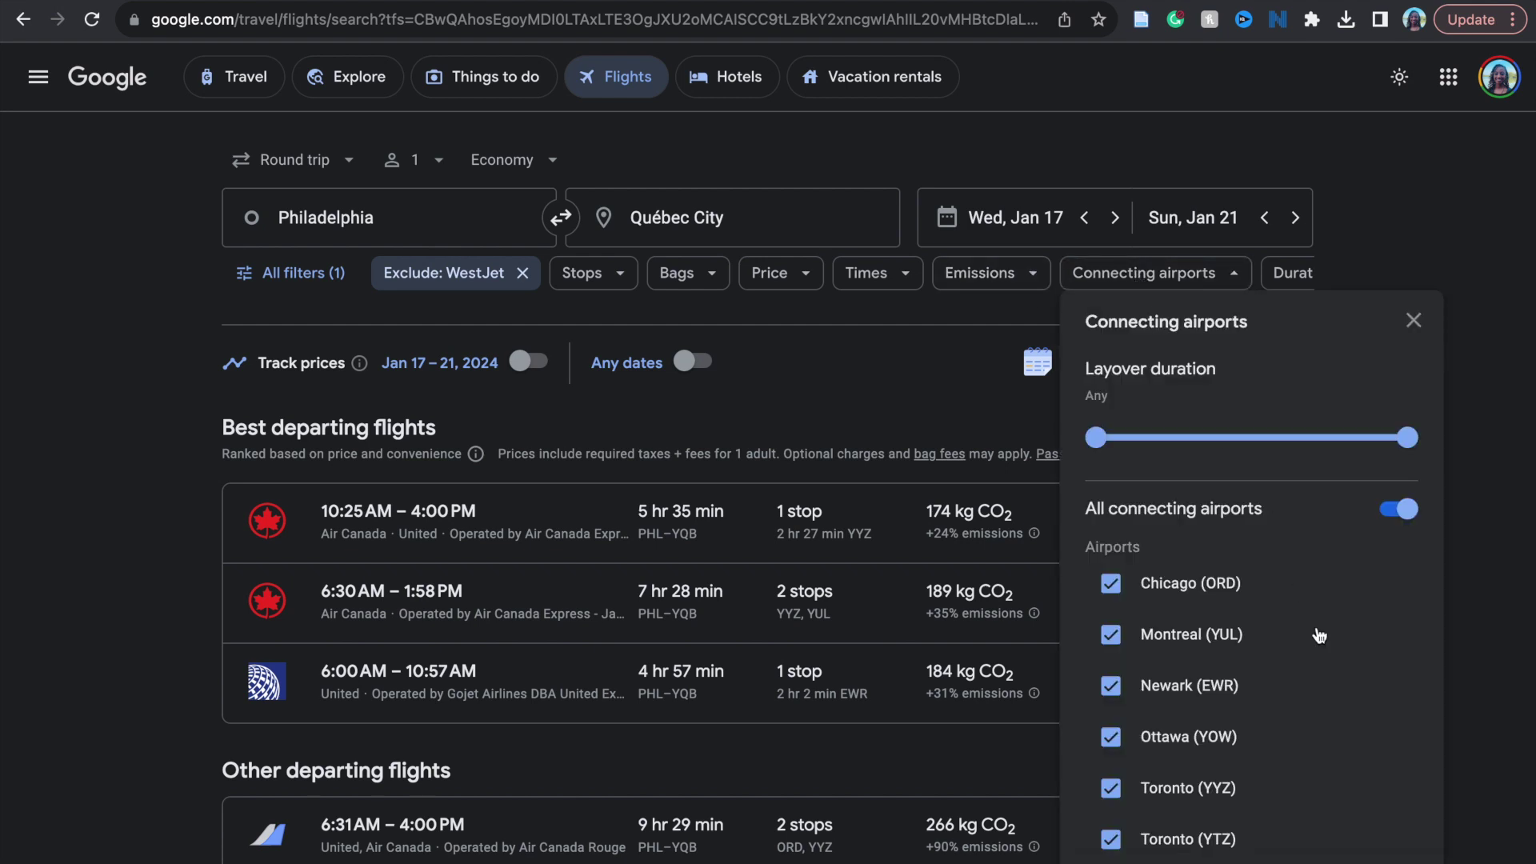
scroll(1365, 773, "down", 1)
Remove the WestJet exclusion so every airline is included again.
left_click(1414, 323)
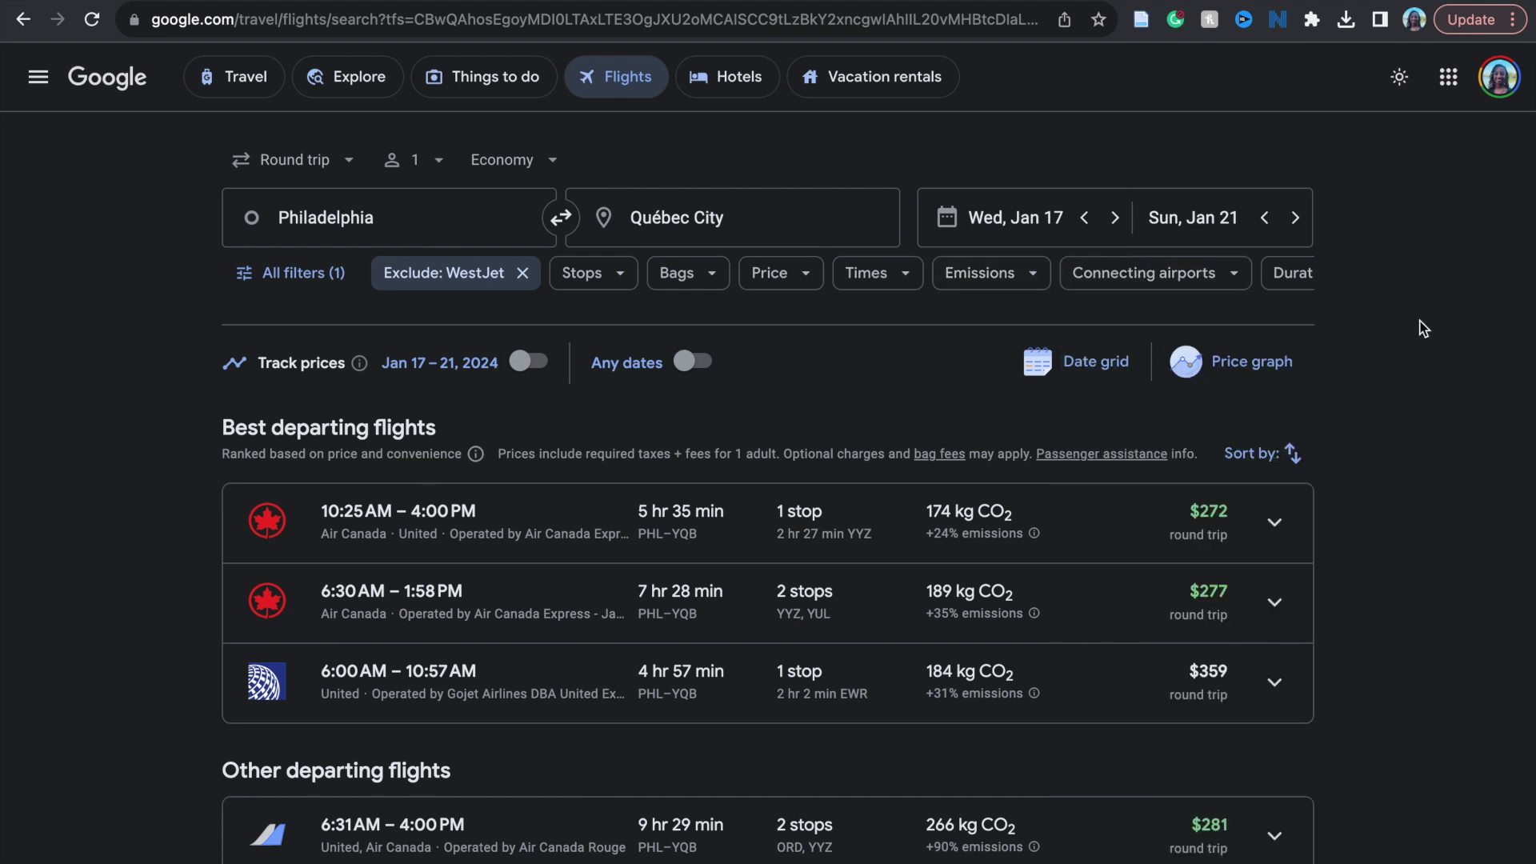
left_click(522, 273)
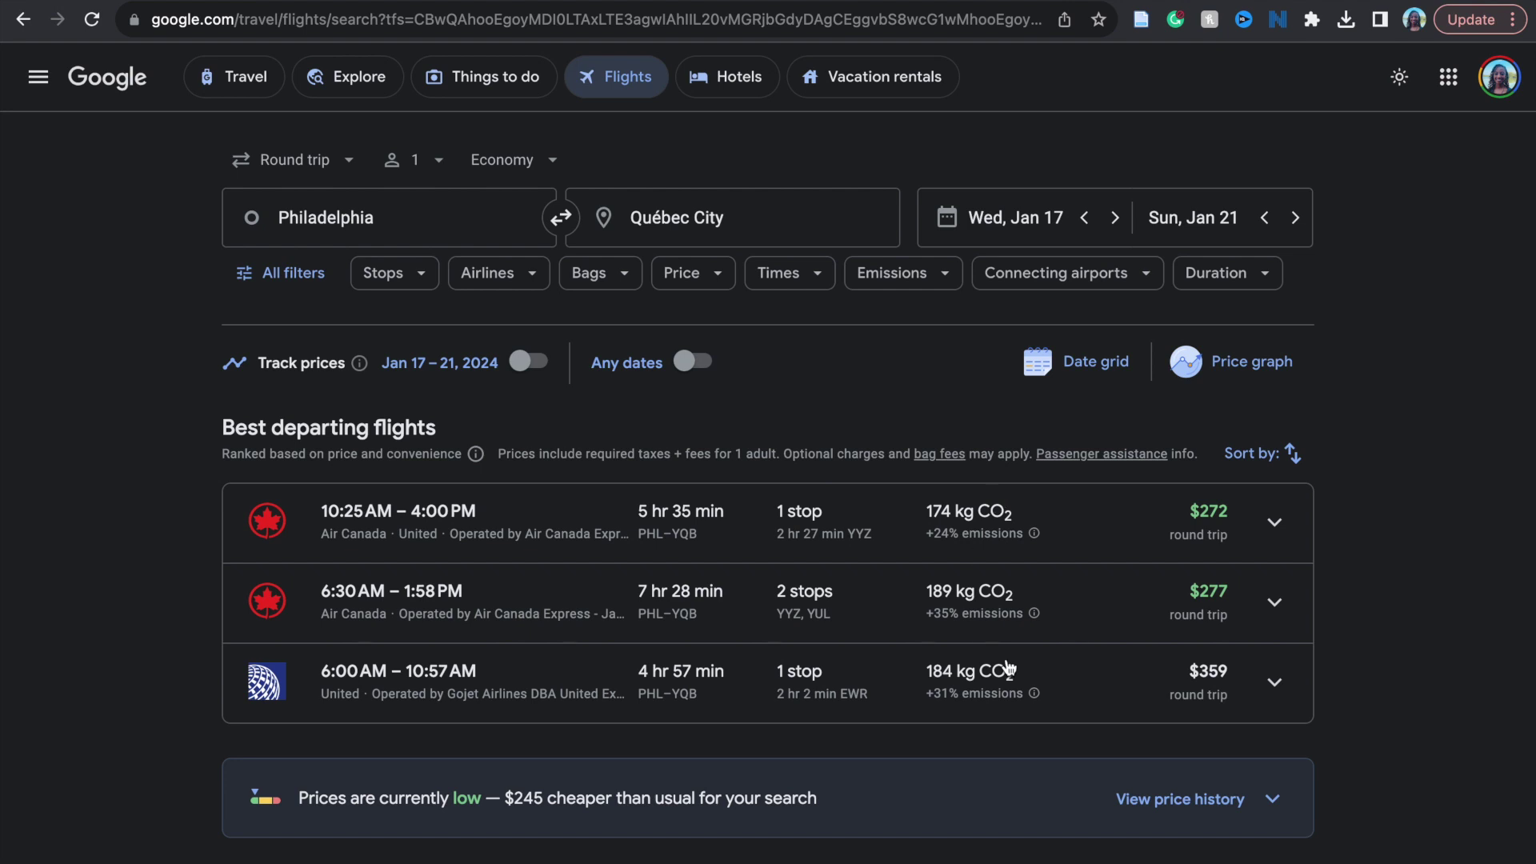
scroll(1006, 667, "down", 1)
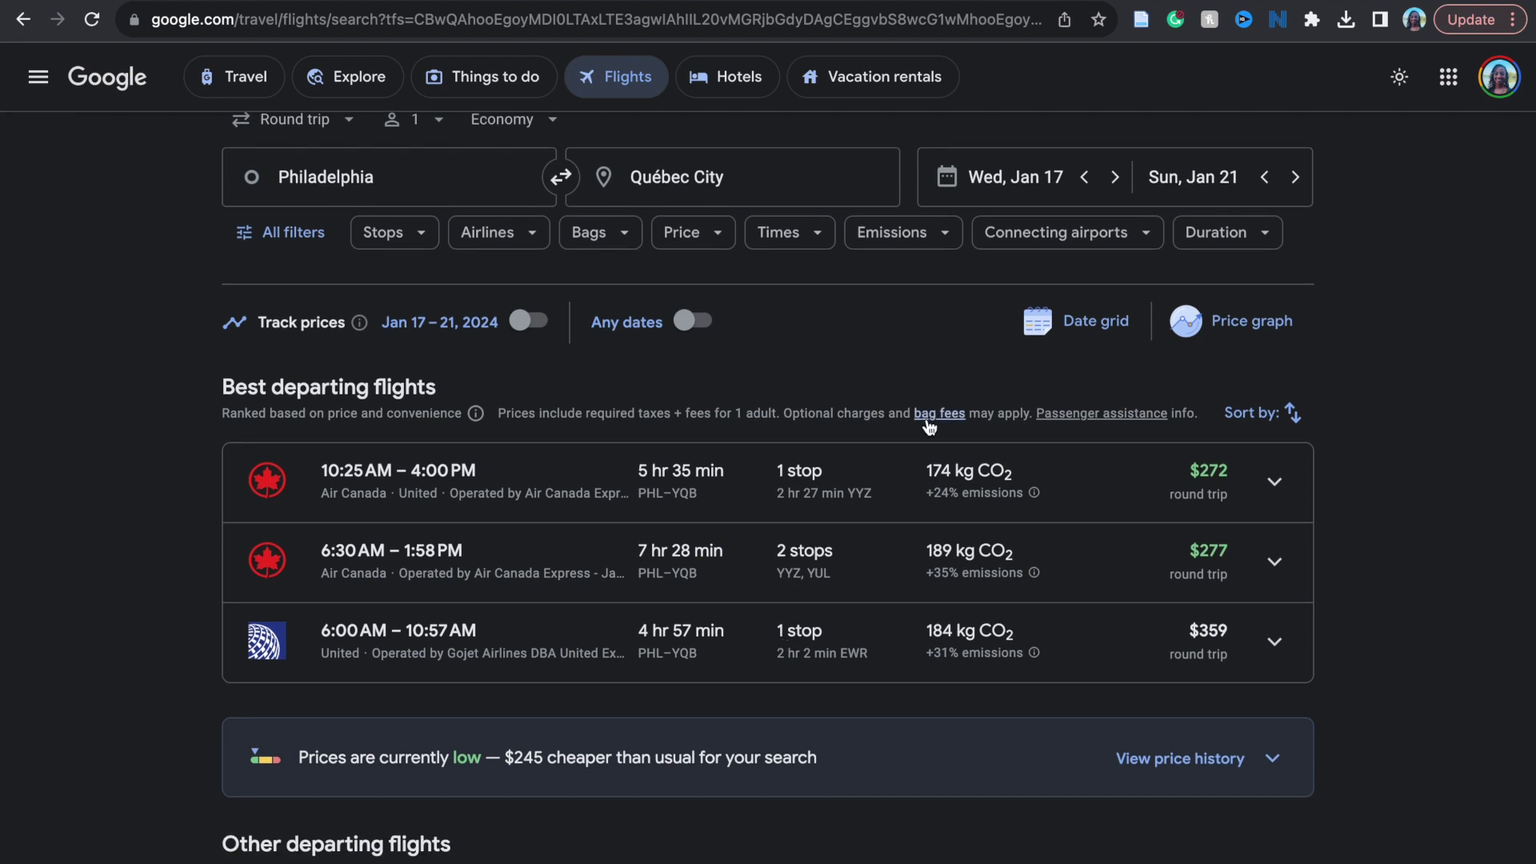
Choose the 10:25 AM Air Canada outbound and the 10:30 AM return flight for booking.
left_click(1115, 470)
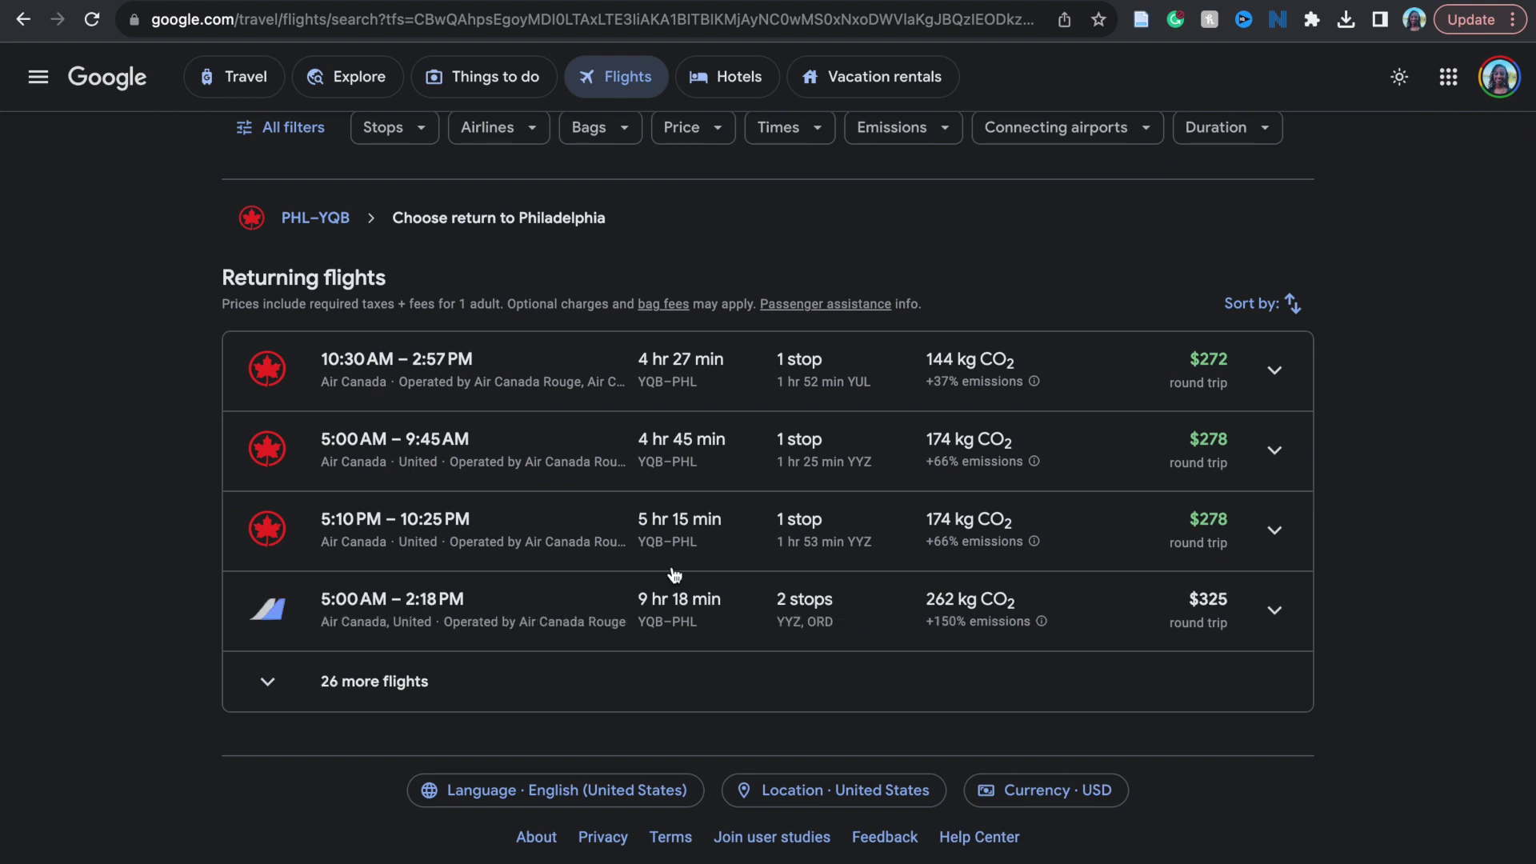
scroll(345, 279, "up", 1)
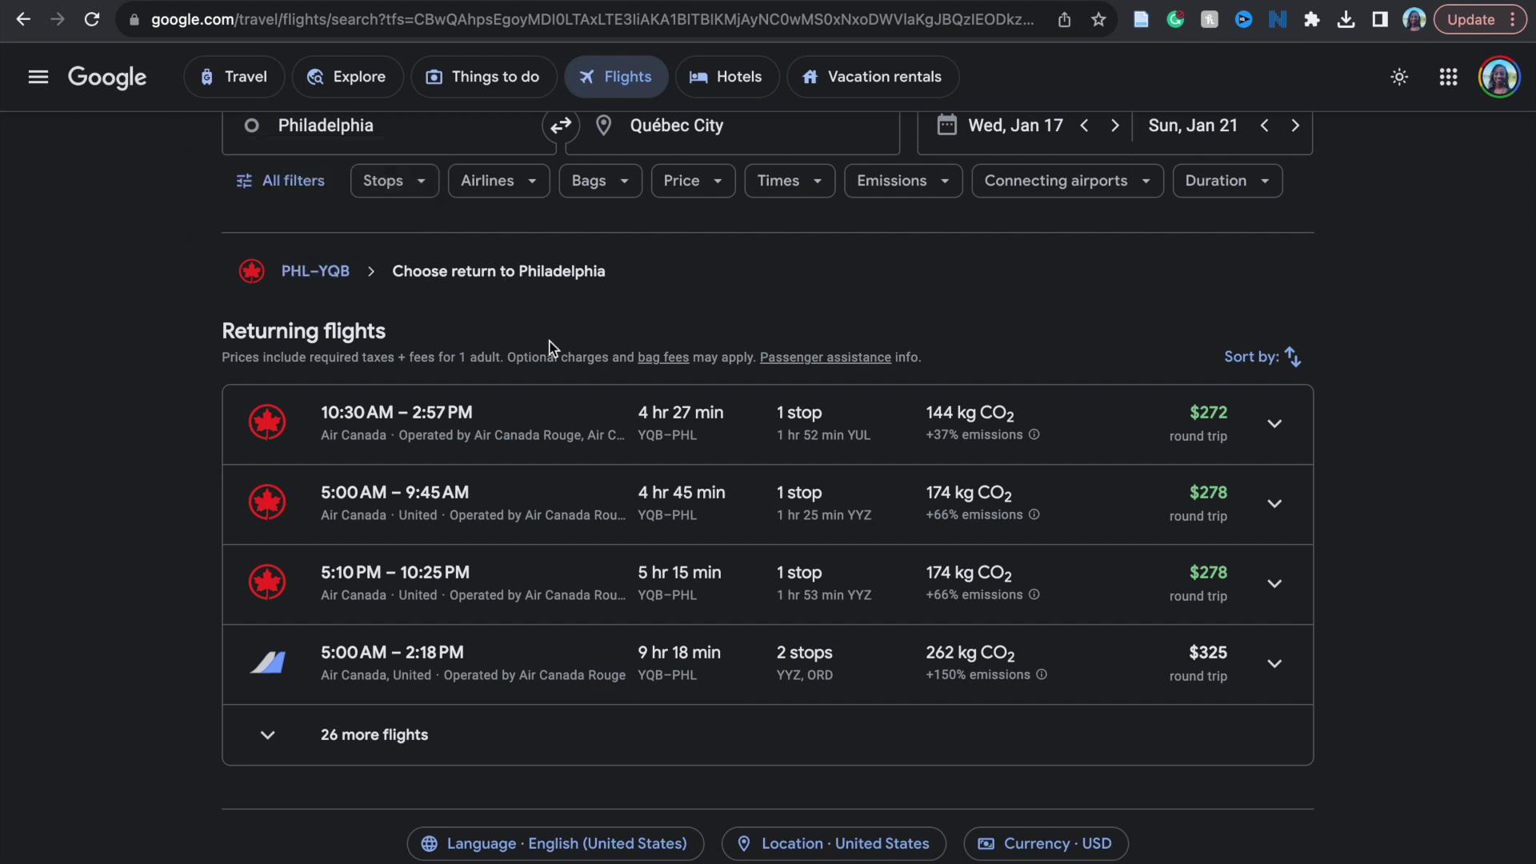
scroll(592, 525, "down", 1)
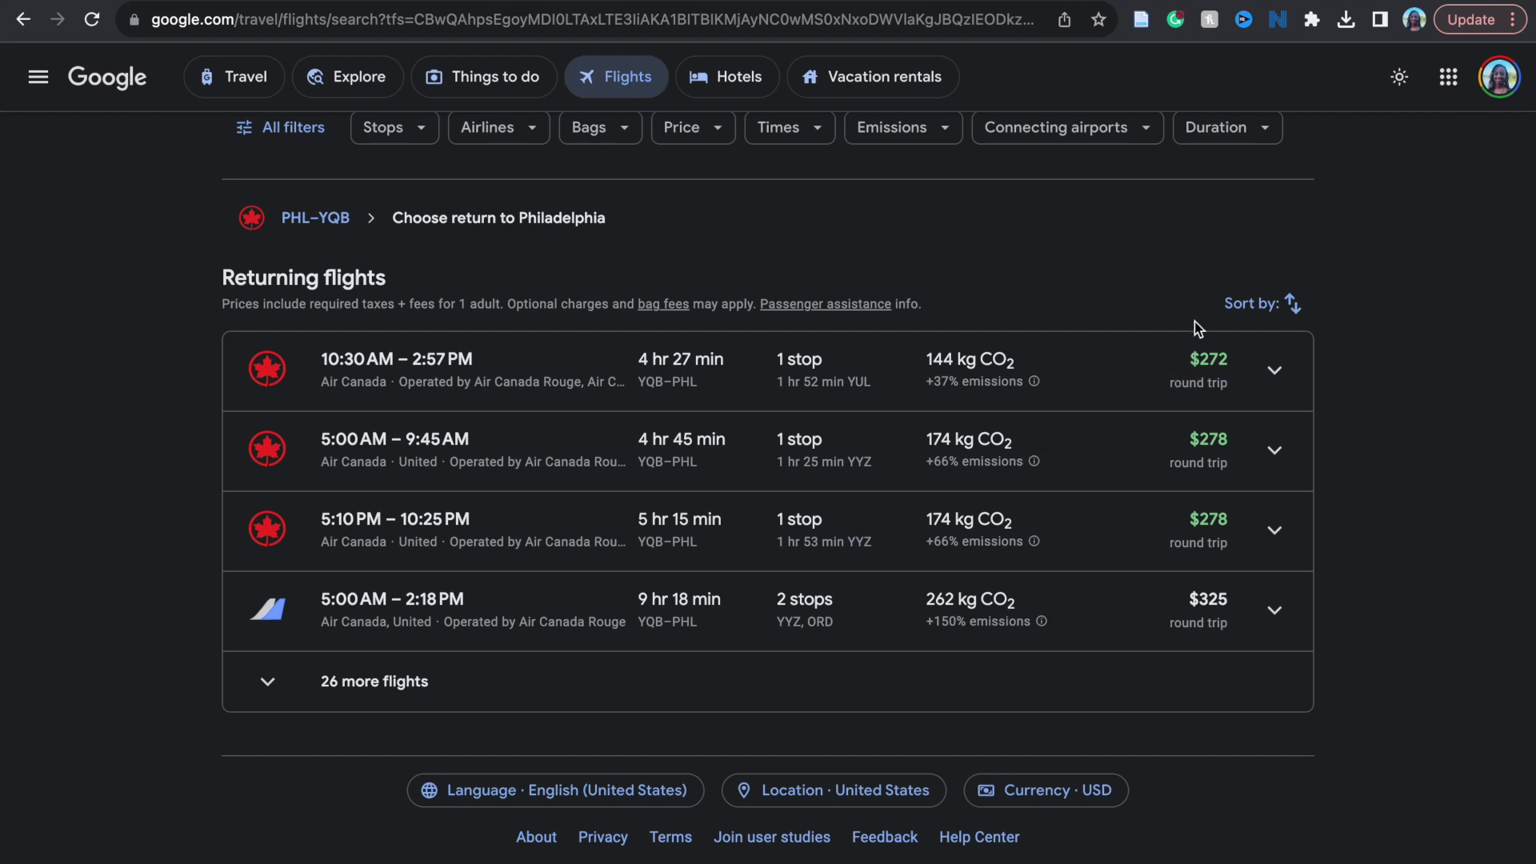
left_click(1274, 372)
scroll(840, 670, "down", 2)
scroll(840, 664, "up", 1)
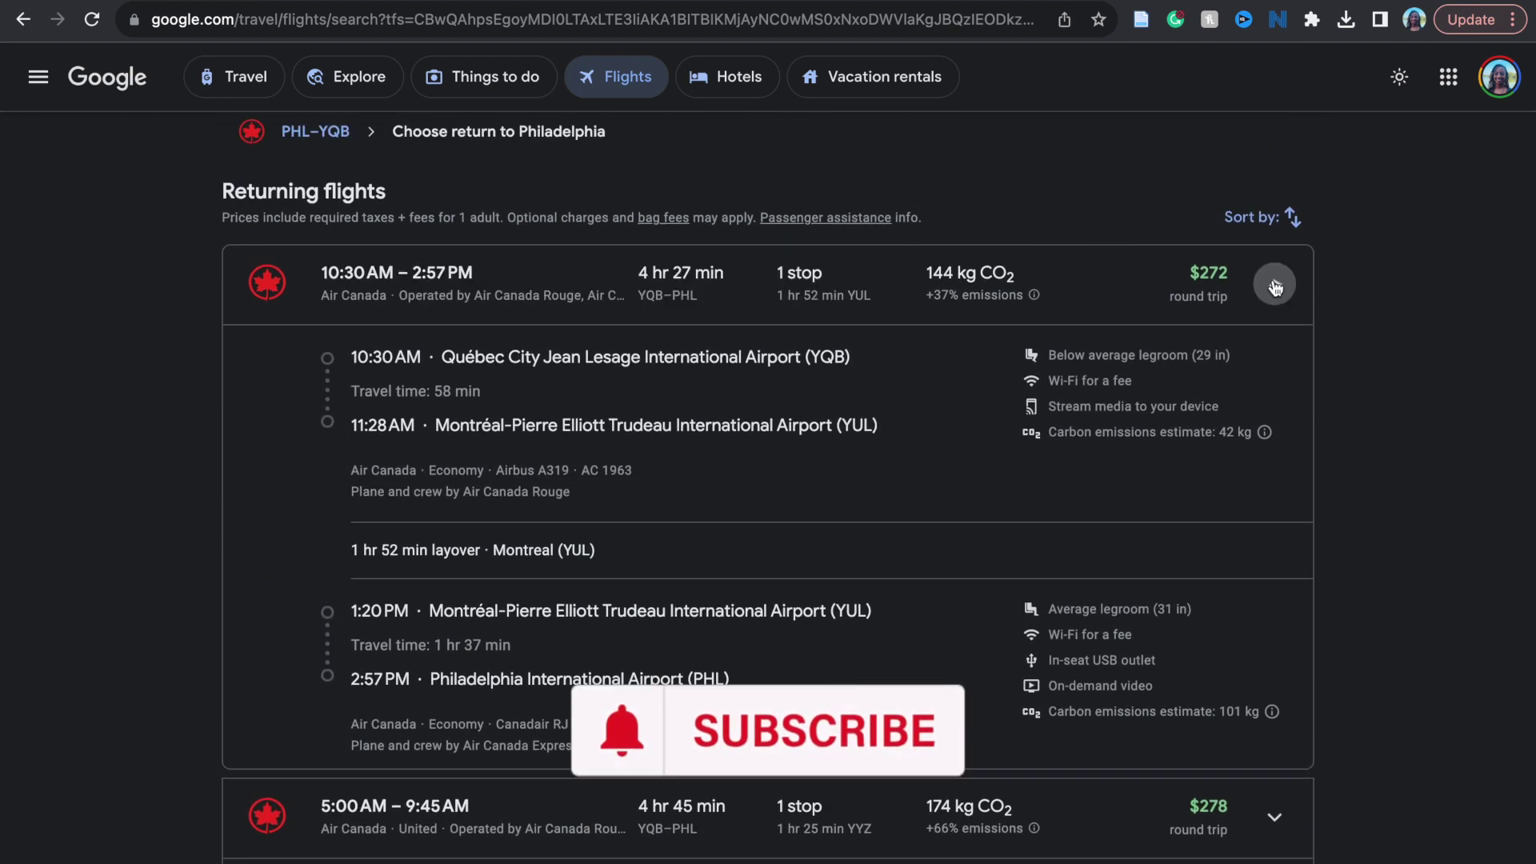
left_click(1276, 285)
scroll(1381, 434, "up", 2)
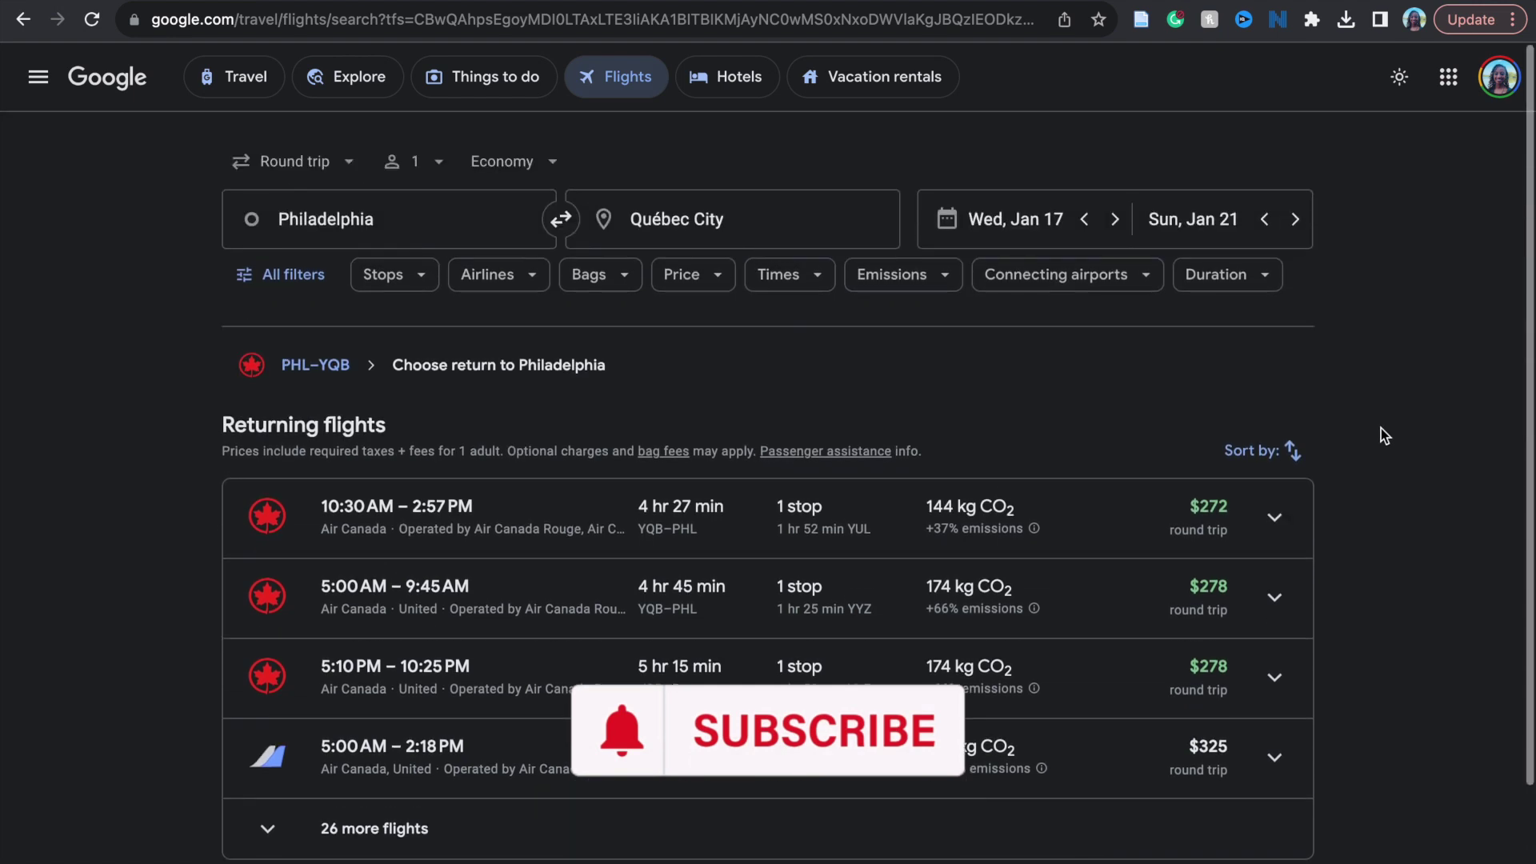
left_click(821, 530)
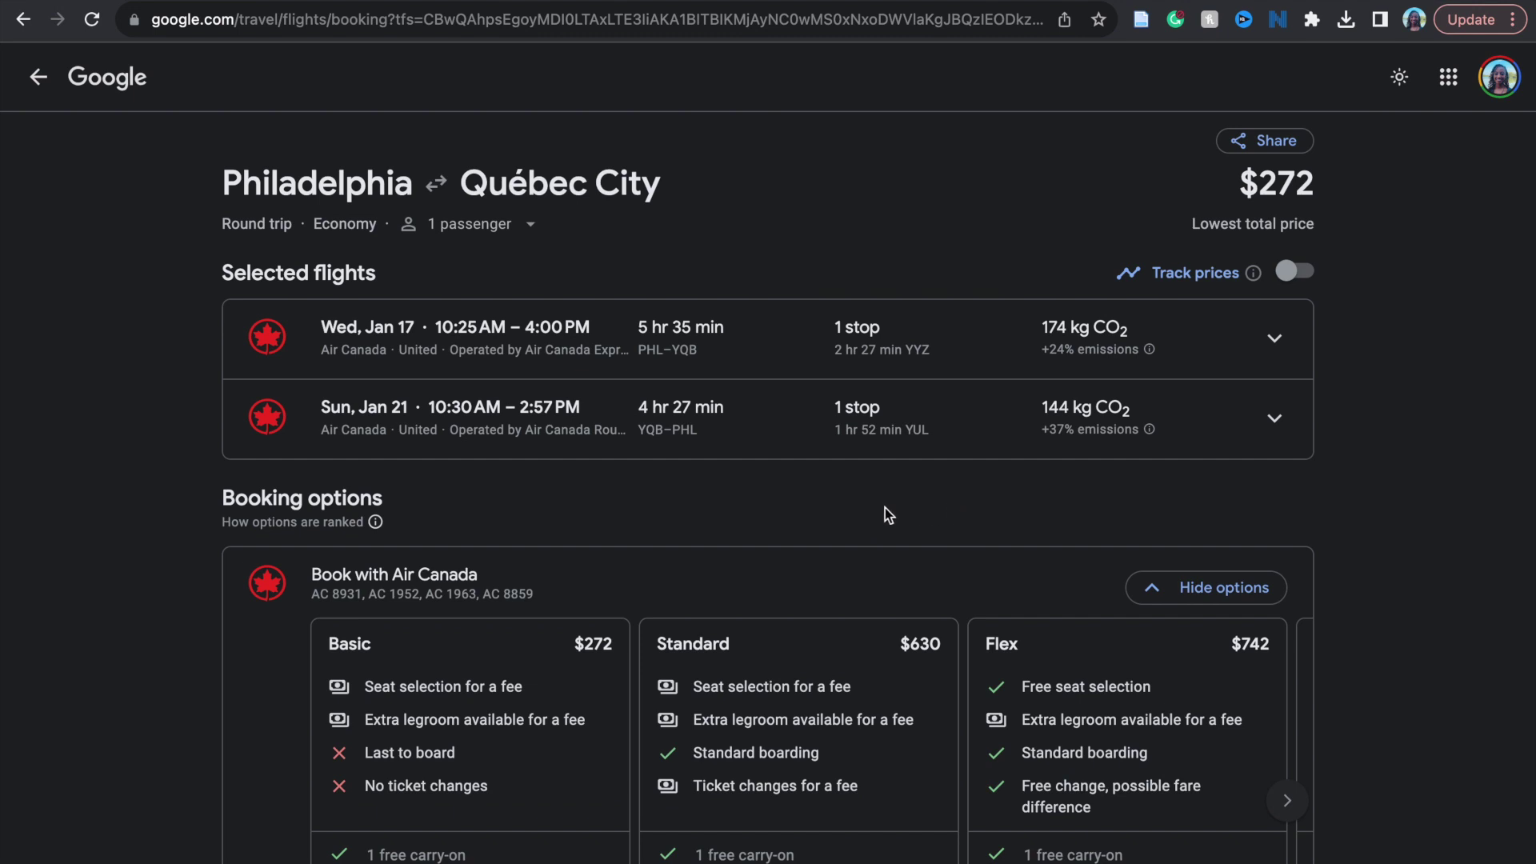
scroll(878, 512, "down", 2)
scroll(878, 513, "down", 3)
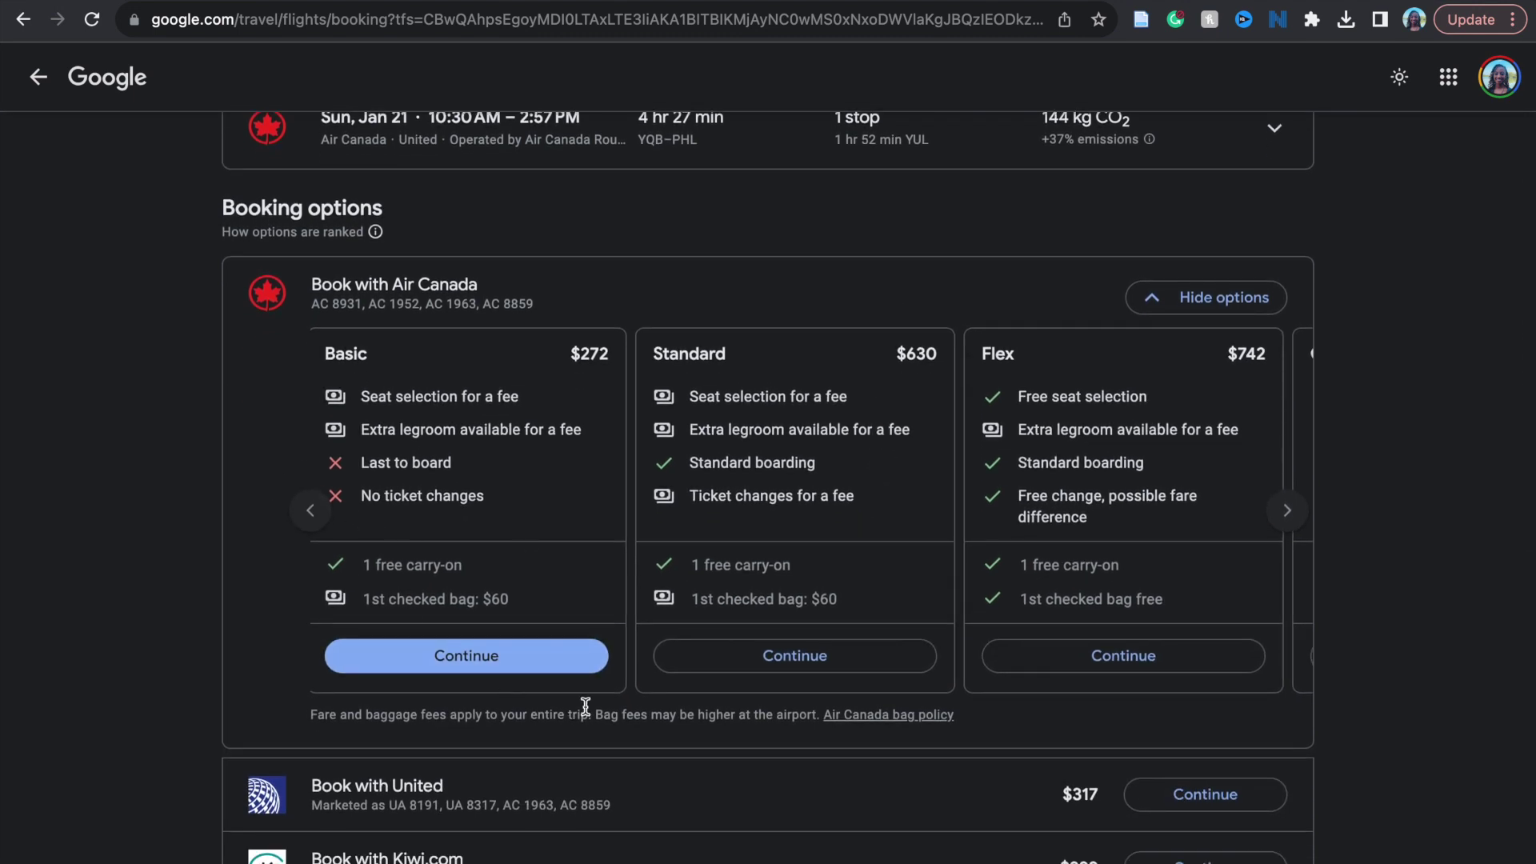
Browse the Basic and Comfort fare cards, return to the flight results and show trip-type choices.
left_click(1288, 520)
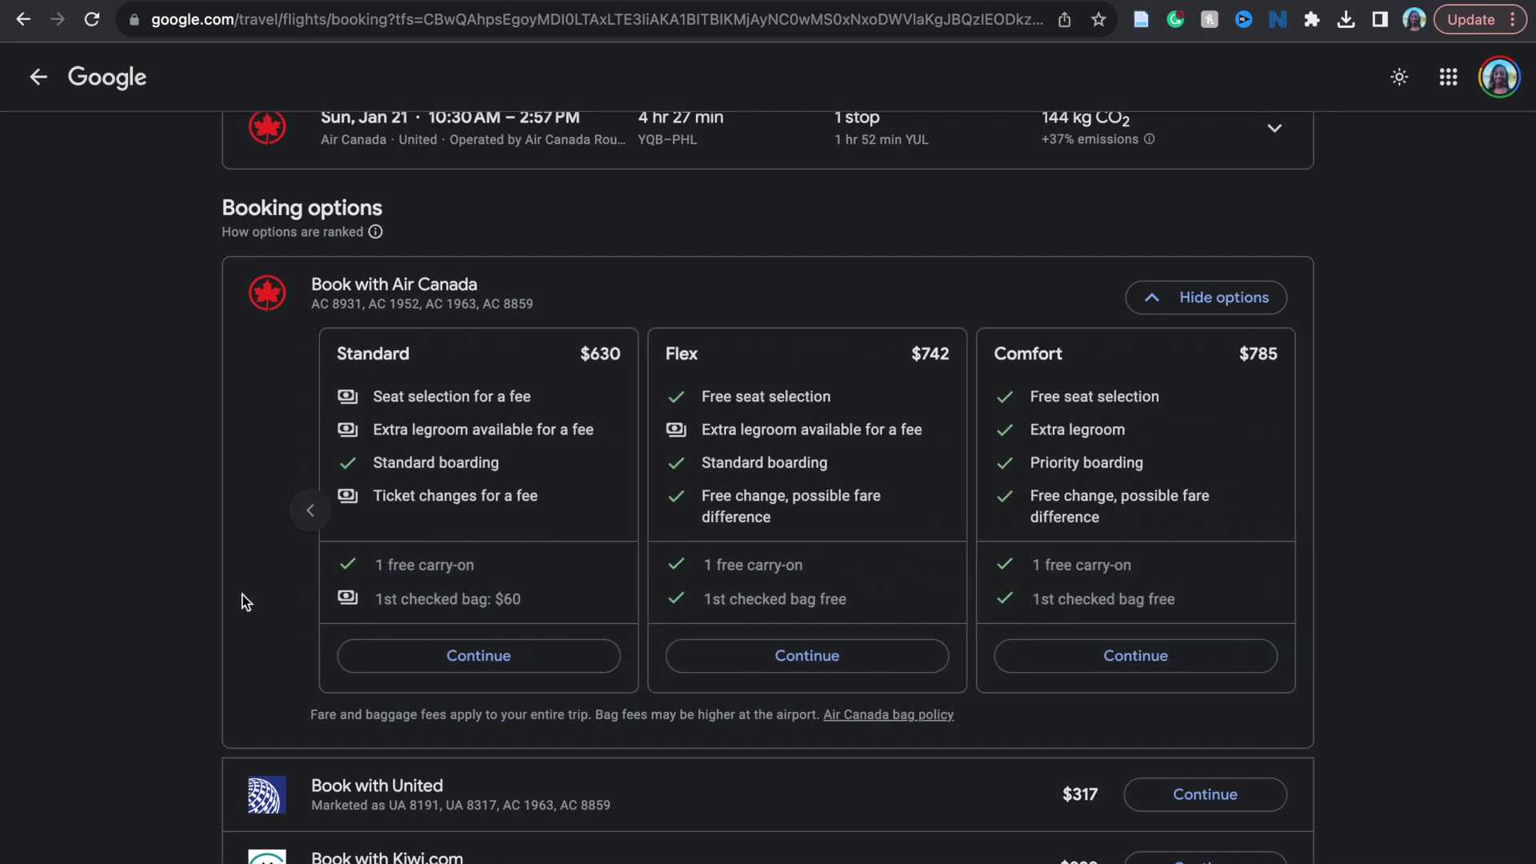
left_click(311, 505)
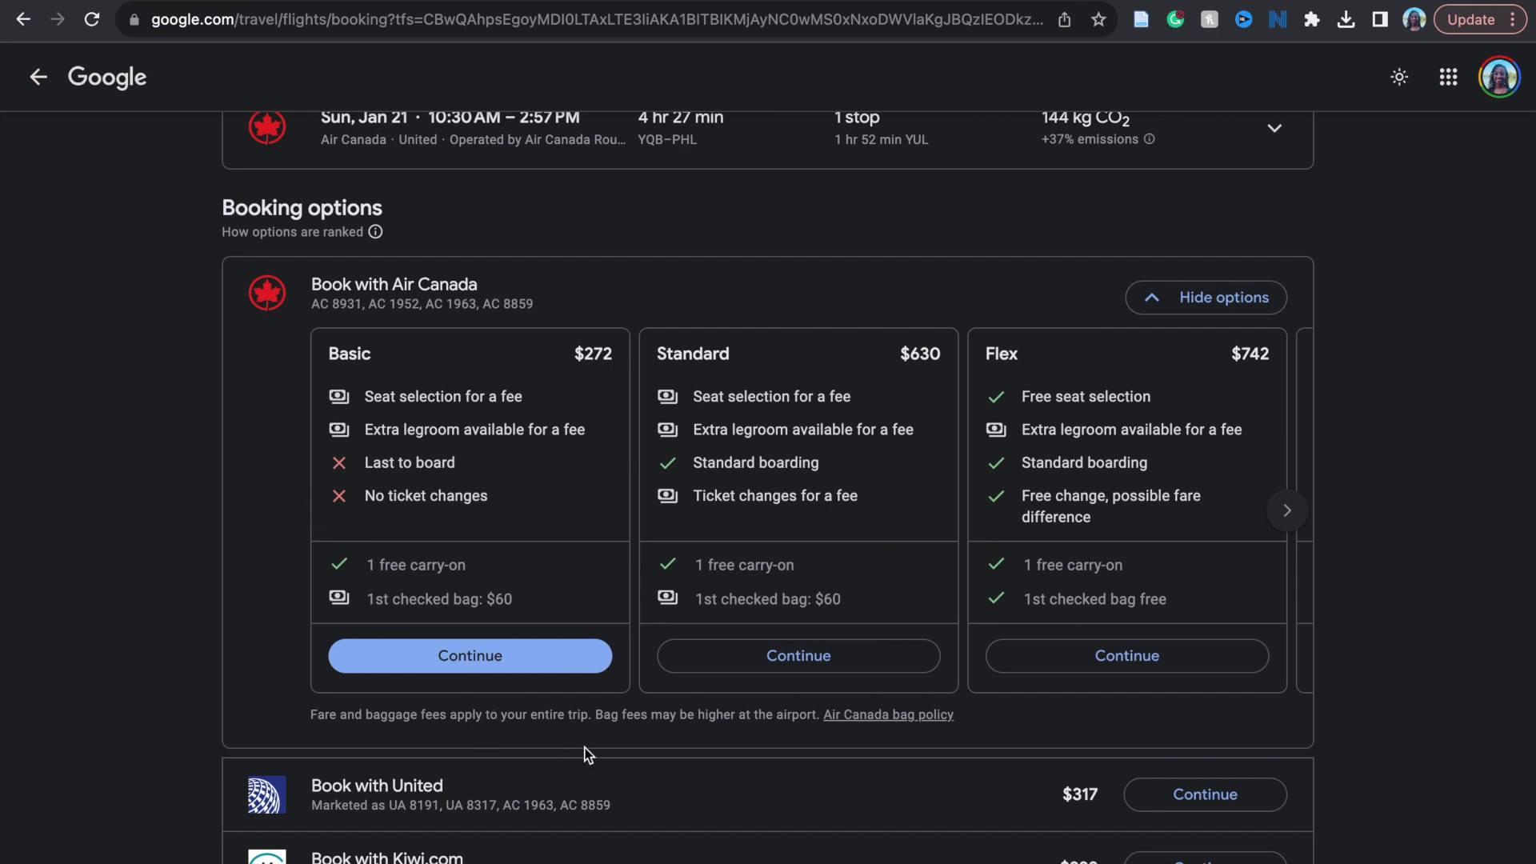
scroll(584, 746, "down", 1)
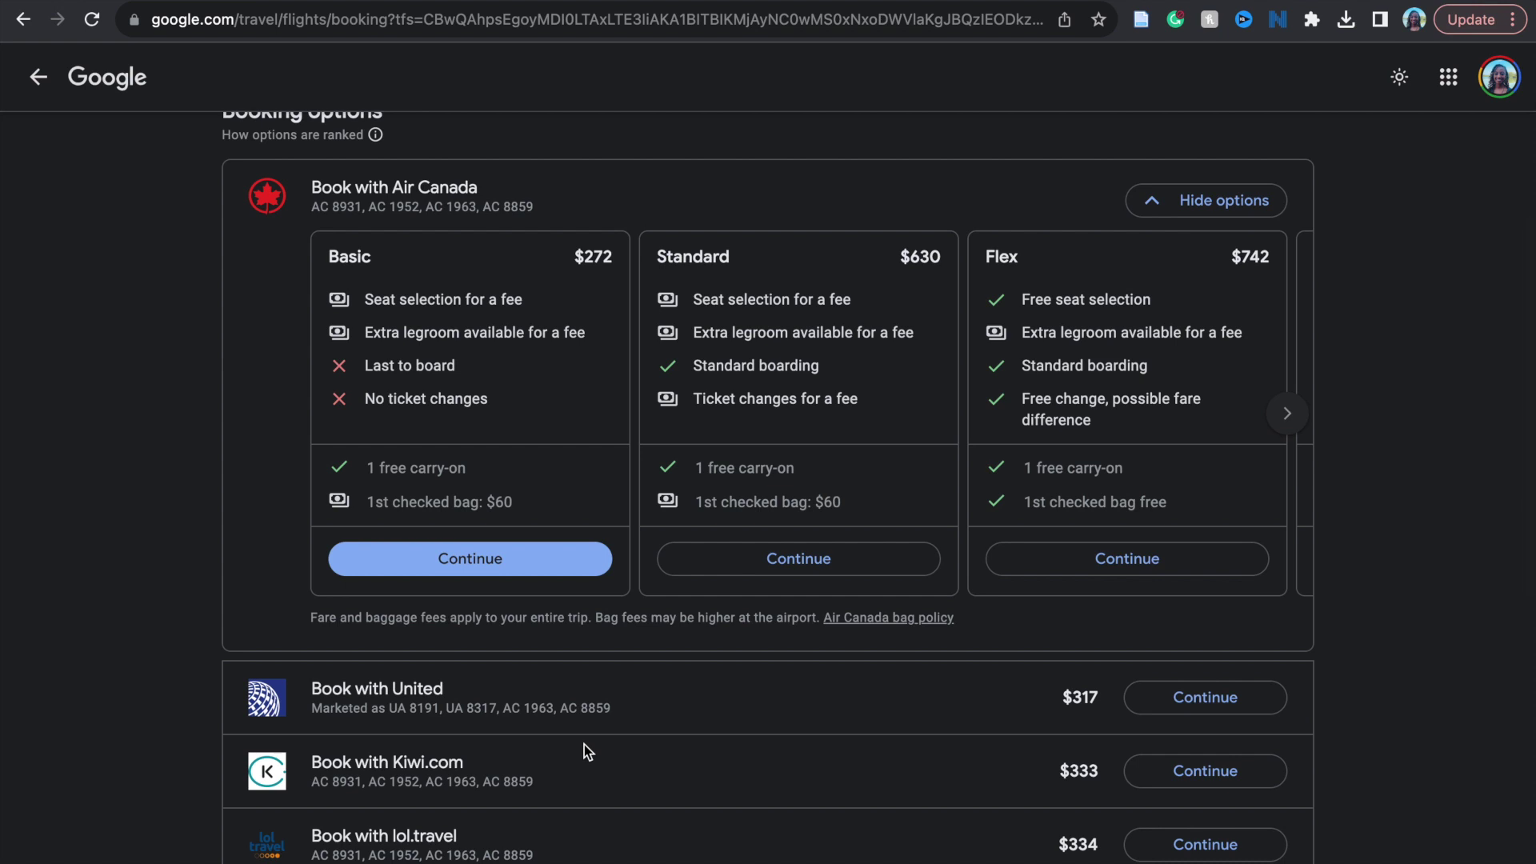
scroll(585, 745, "down", 2)
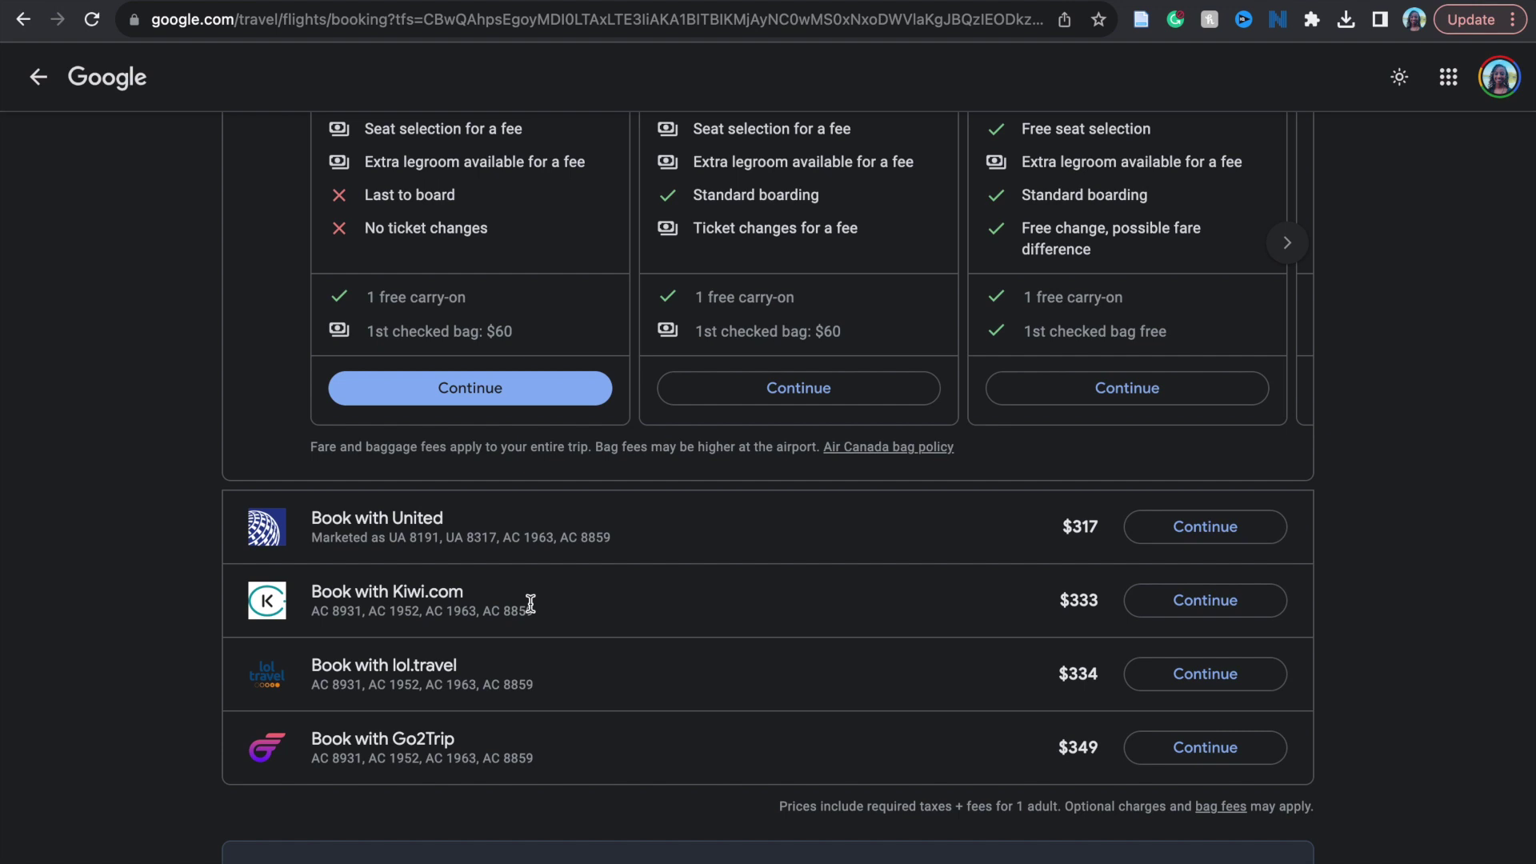
scroll(530, 601, "down", 2)
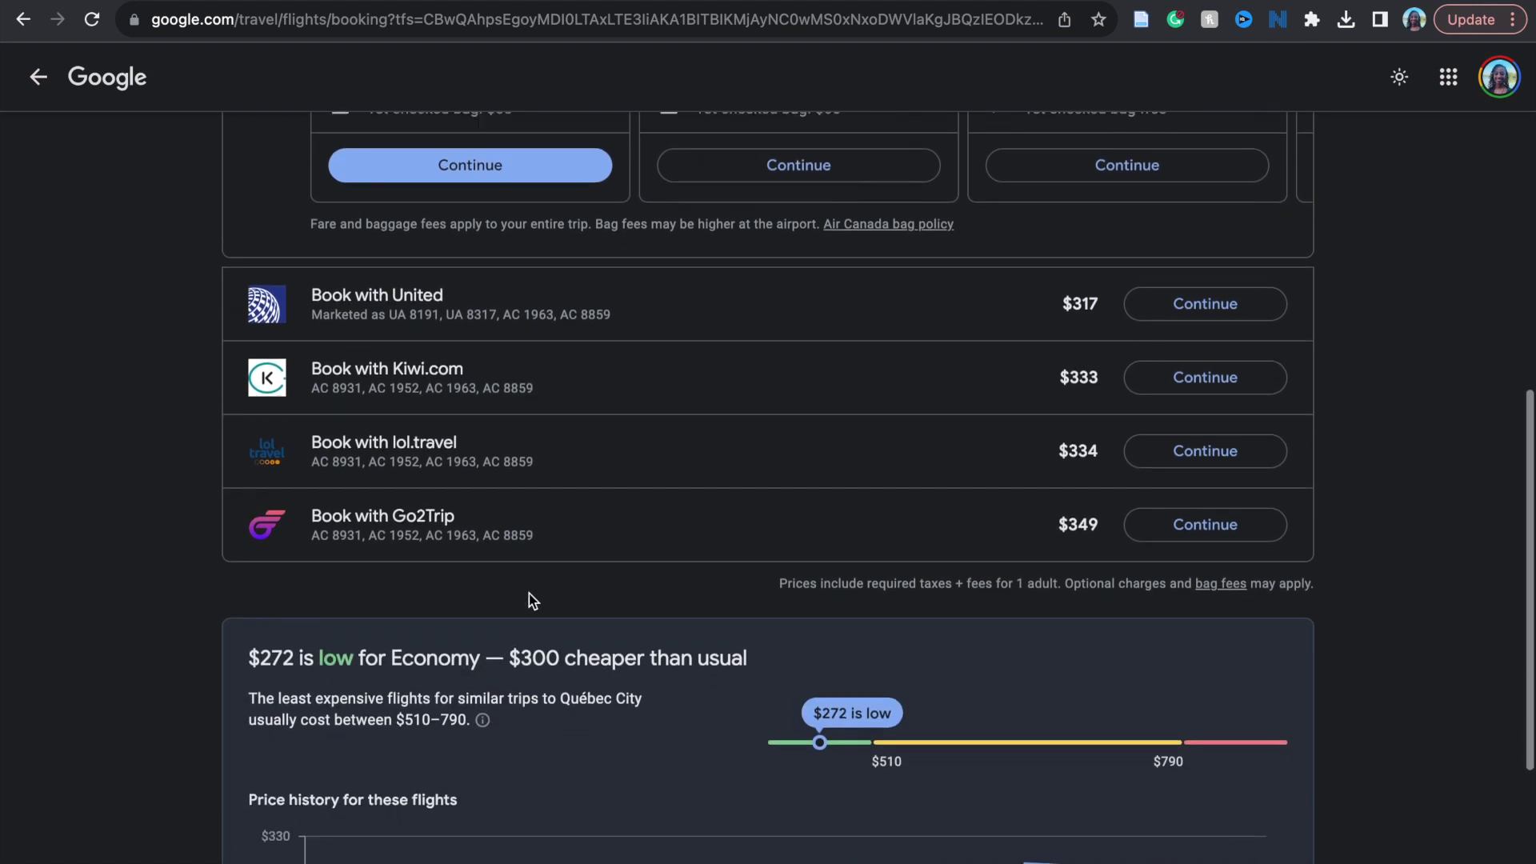
scroll(530, 601, "down", 1)
scroll(530, 601, "down", 1)
scroll(530, 600, "down", 1)
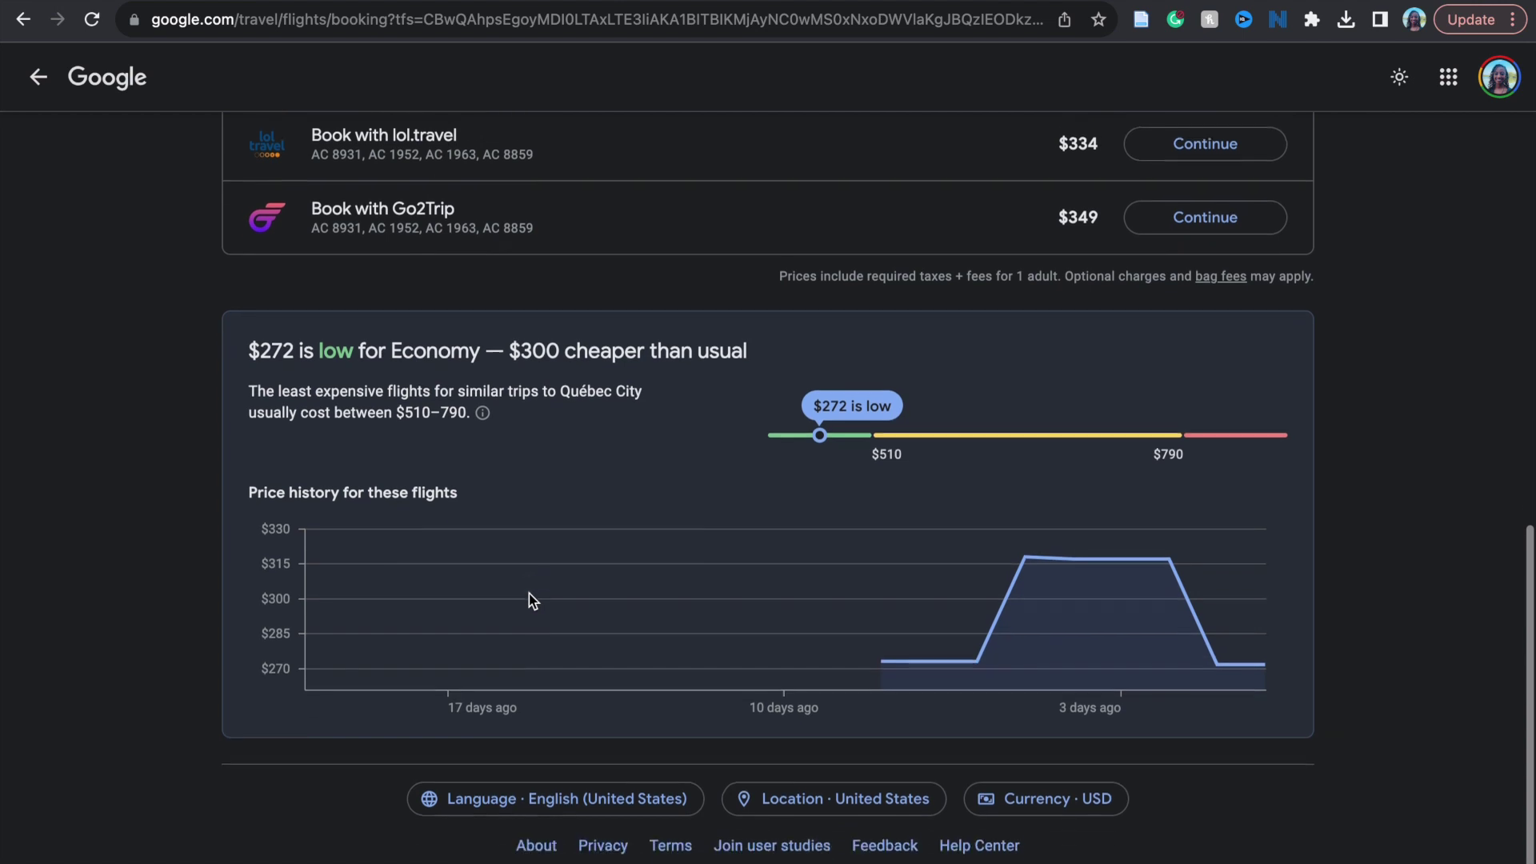
scroll(529, 601, "up", 3)
scroll(528, 600, "up", 3)
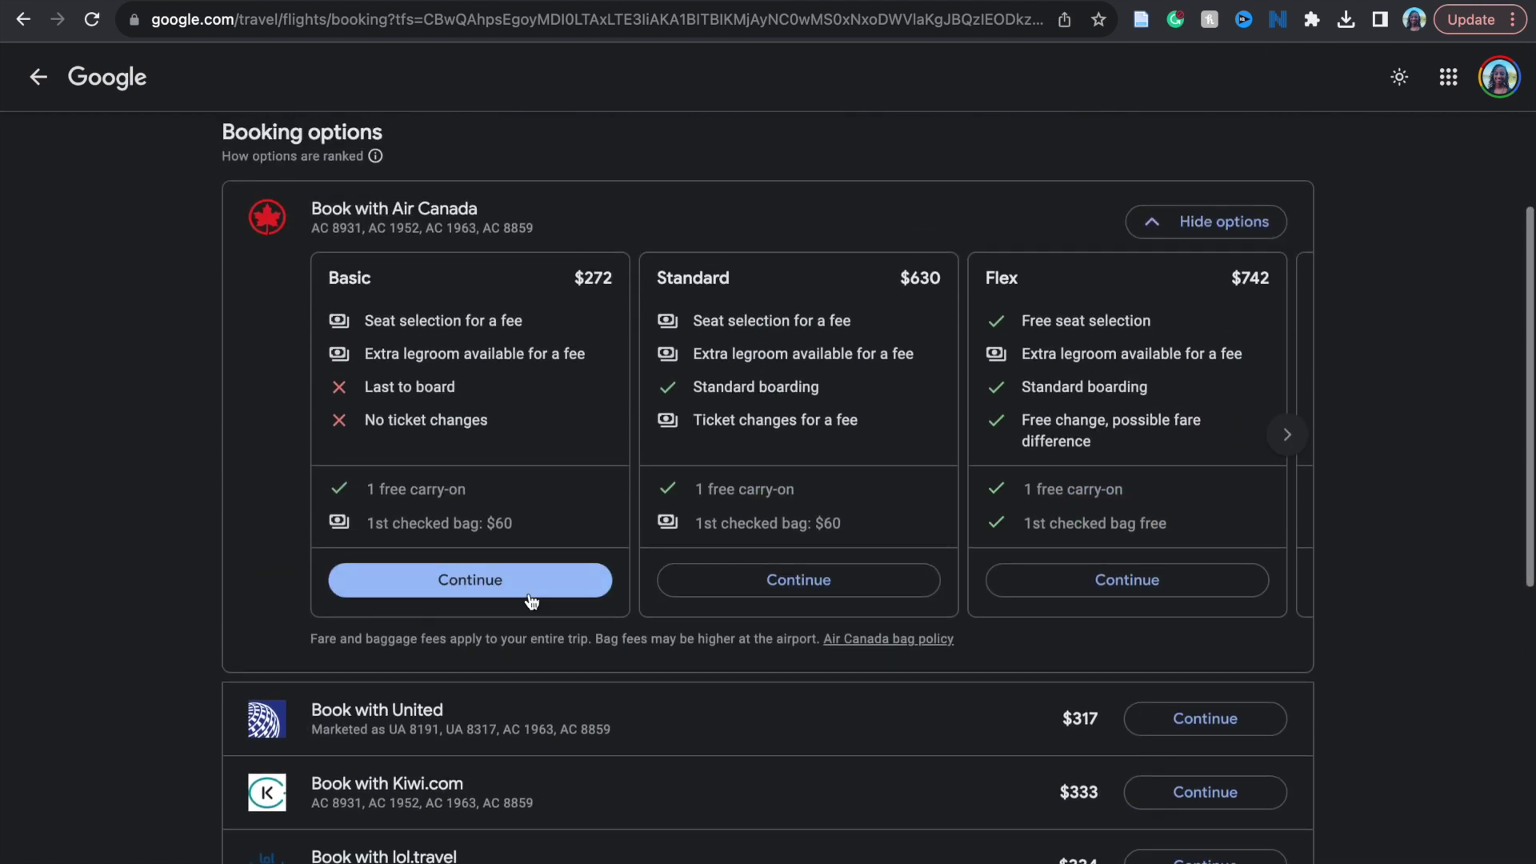
scroll(529, 600, "up", 3)
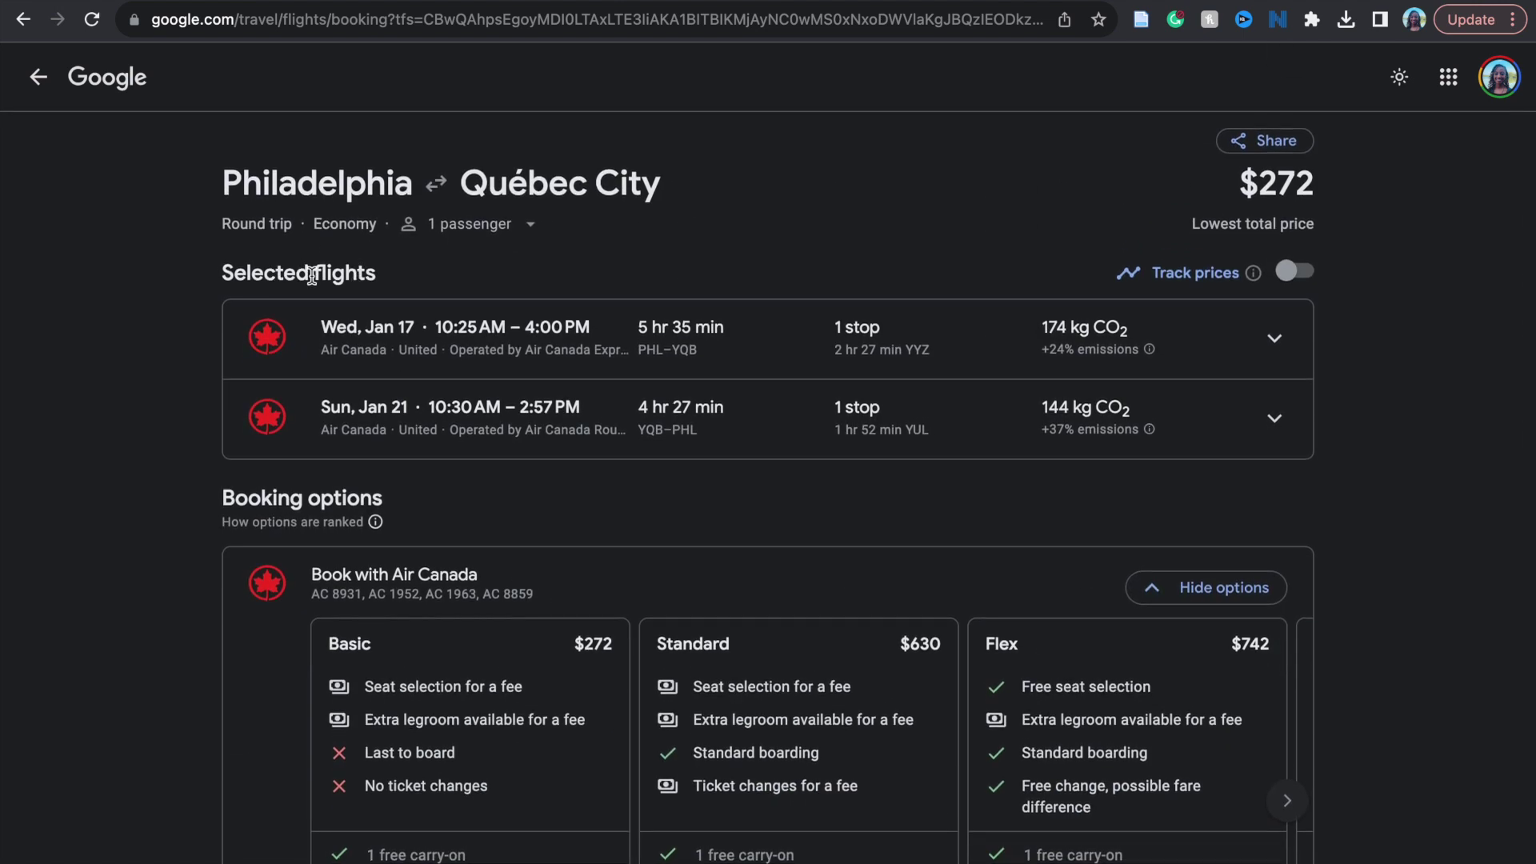
left_click(38, 77)
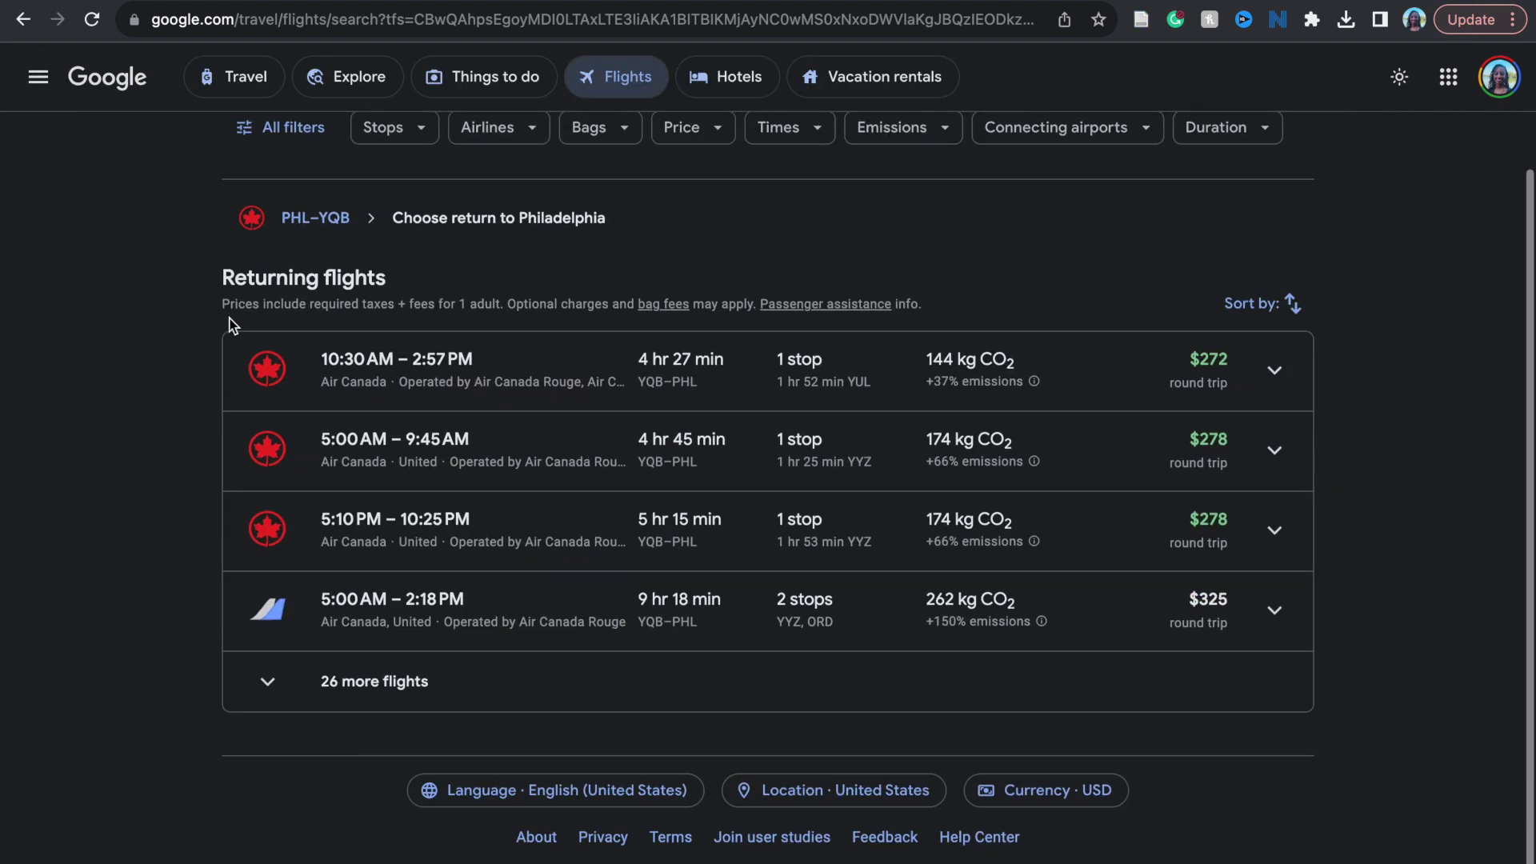
scroll(264, 425, "up", 2)
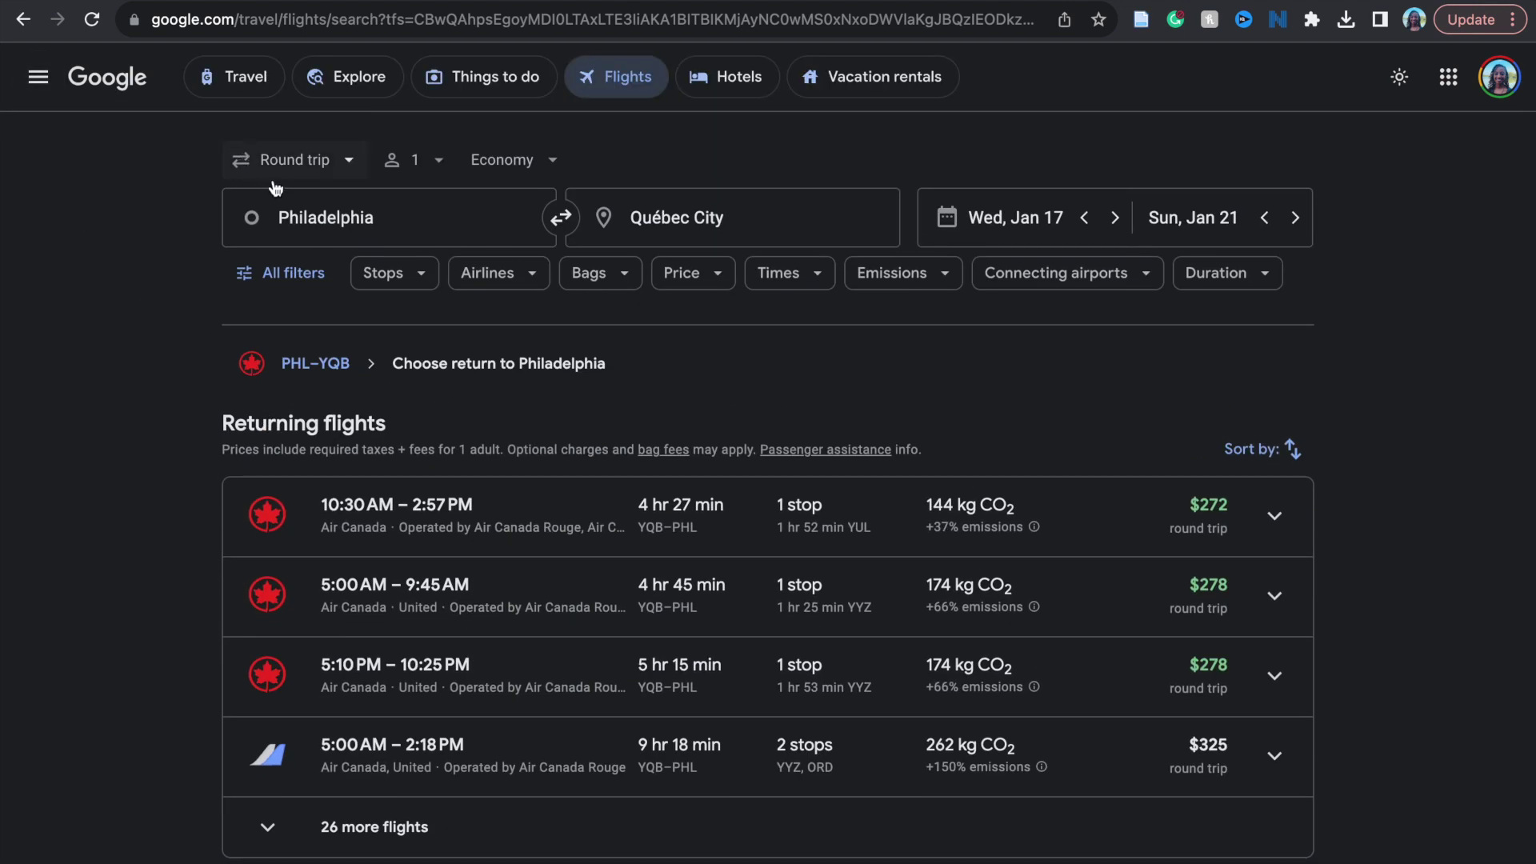
left_click(342, 169)
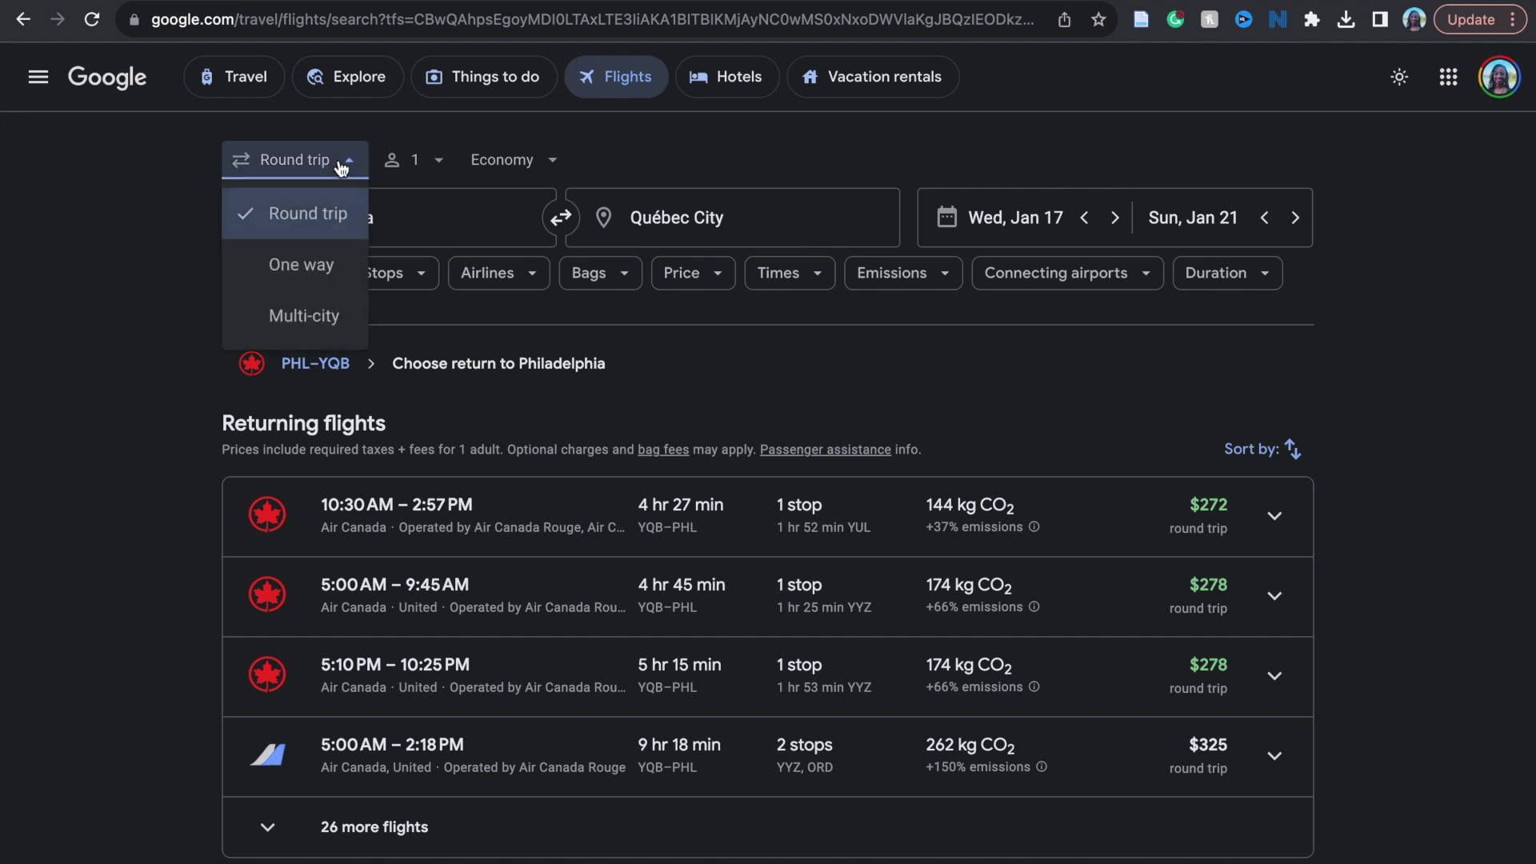
Switch the trip to Multi-city and set the second leg's origin, initially accepting Tokyo.
left_click(304, 316)
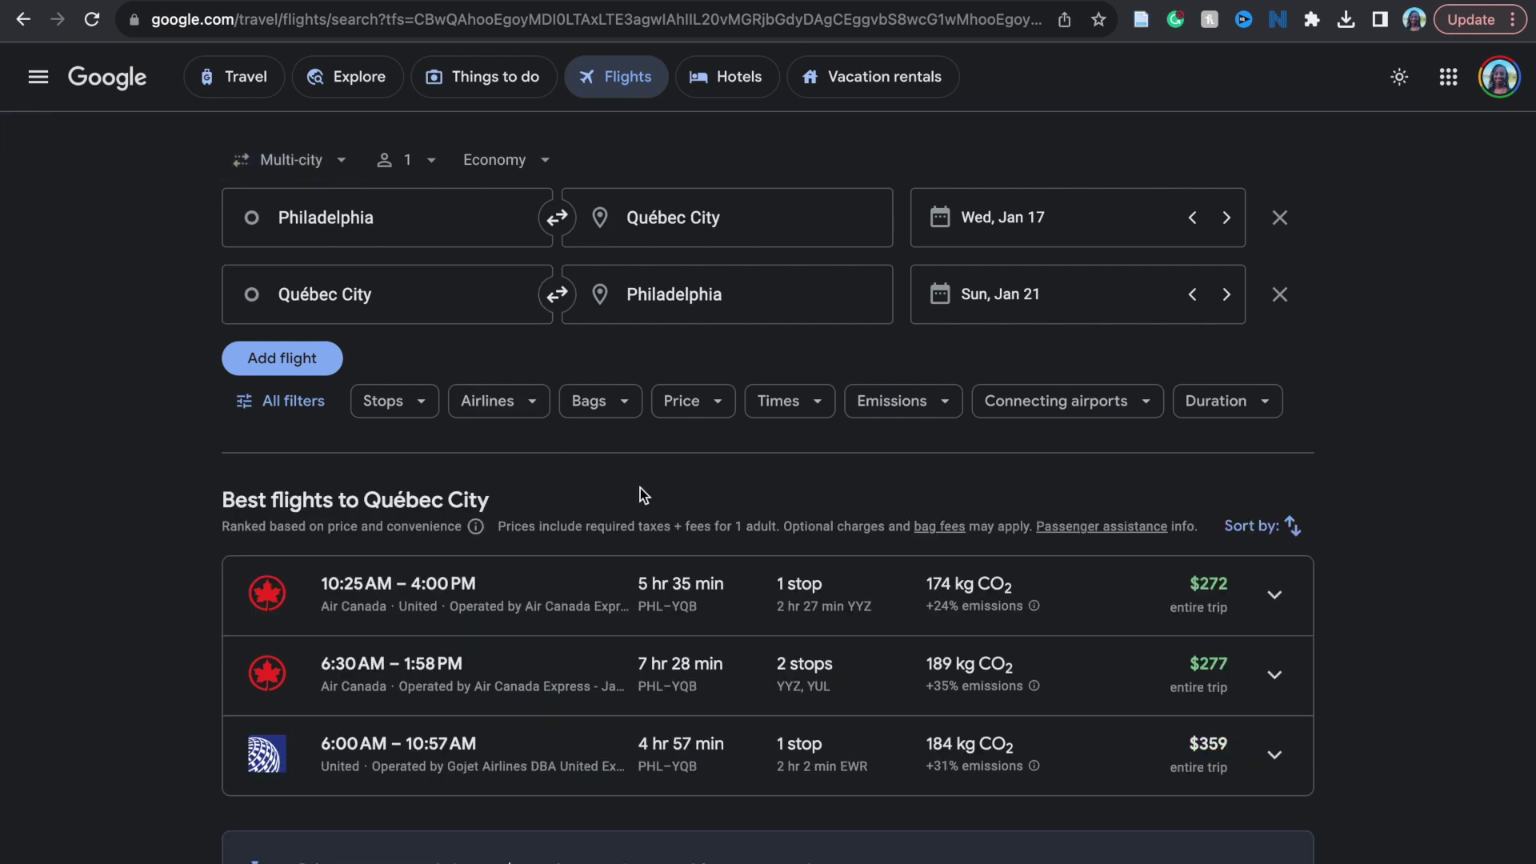
left_click(430, 305)
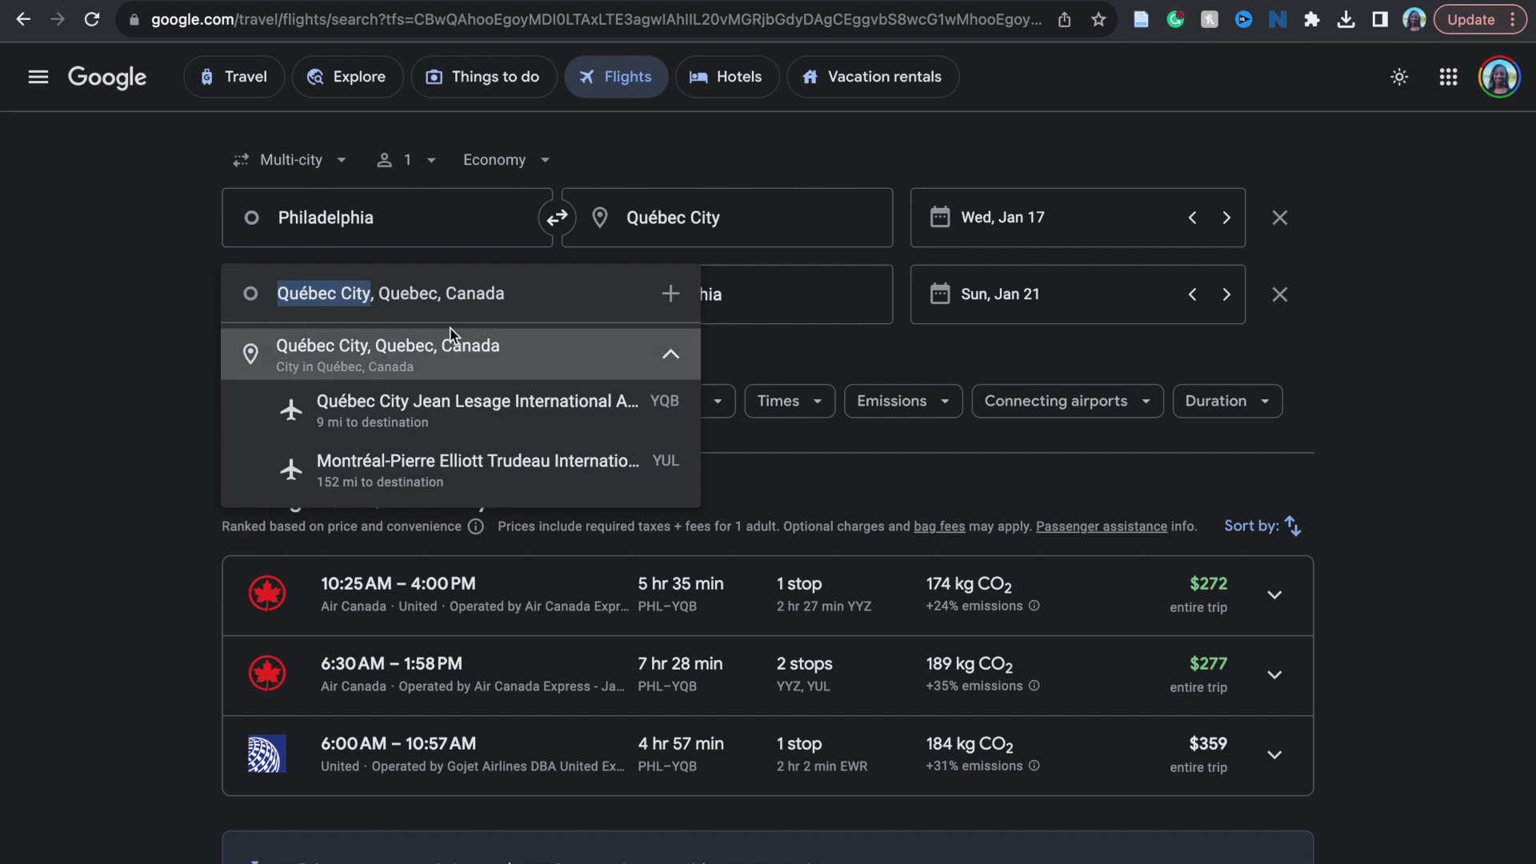
type("tokyo, Japan")
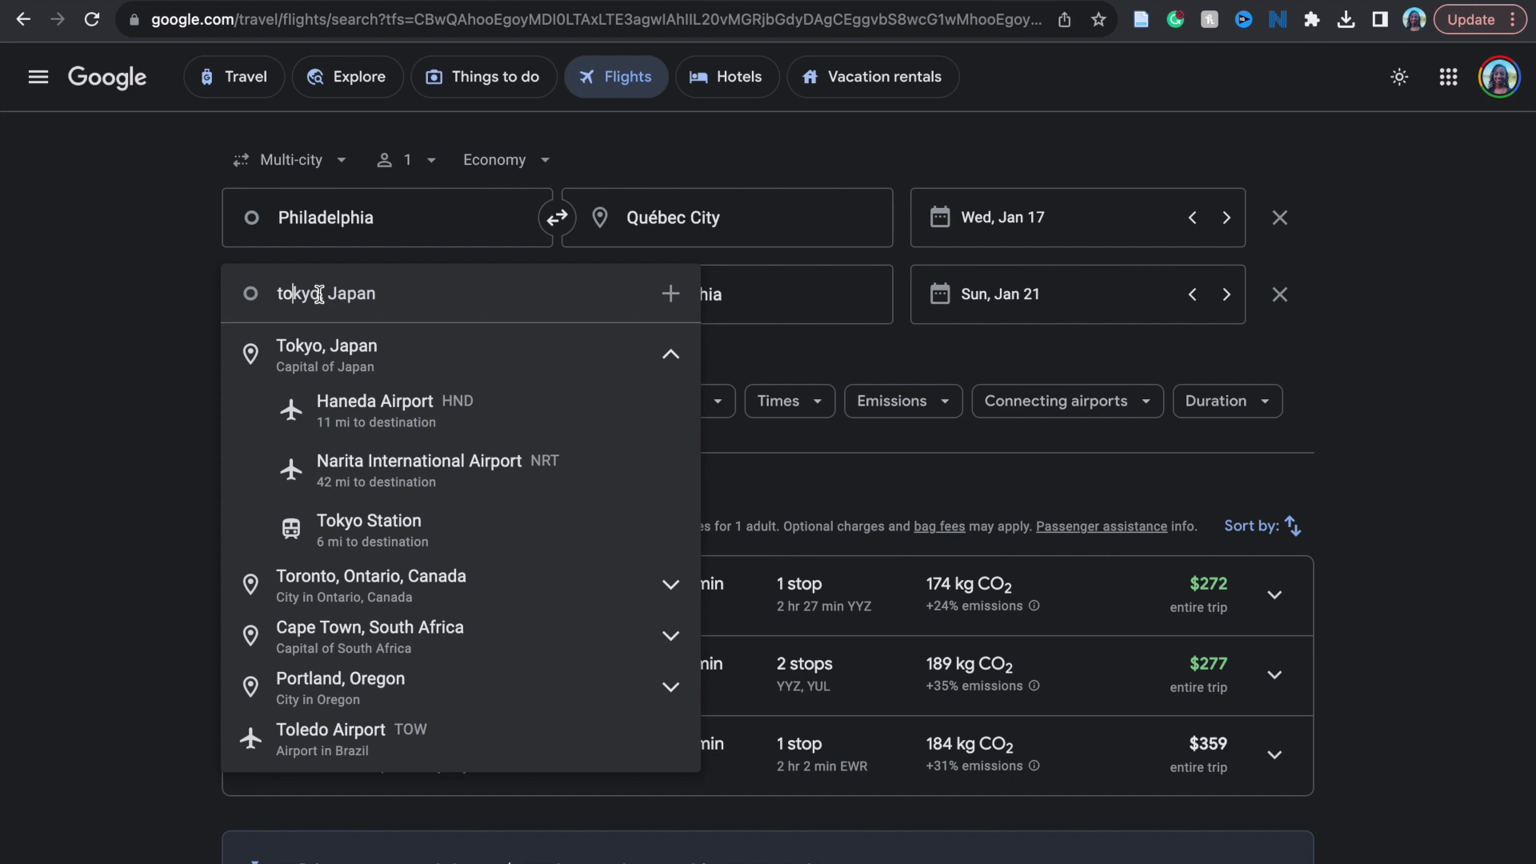
key("Return")
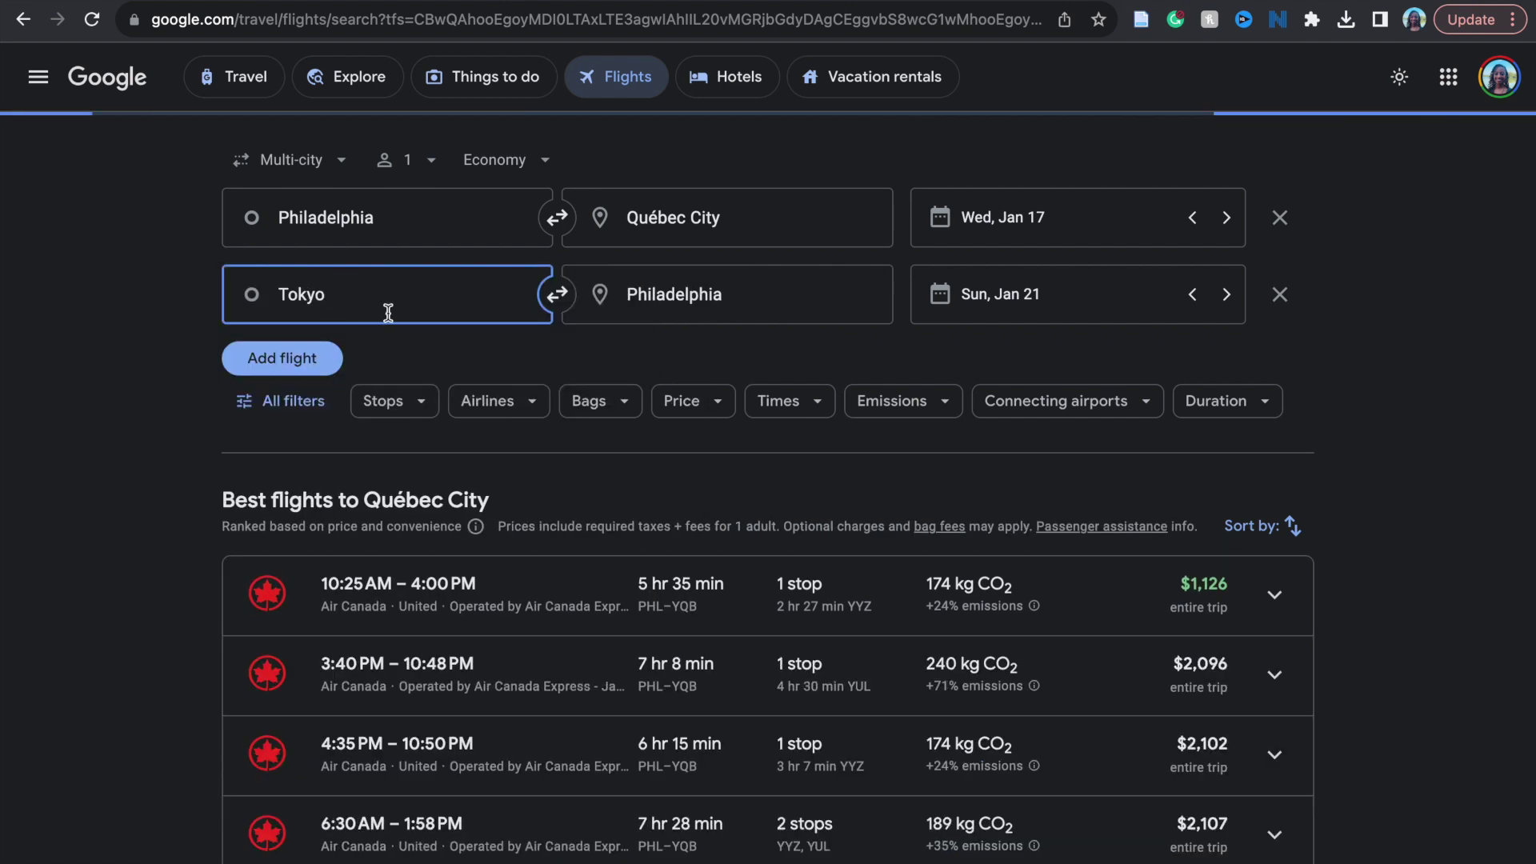
Correct the second leg's origin to Toronto and add a third flight leg.
left_click(349, 299)
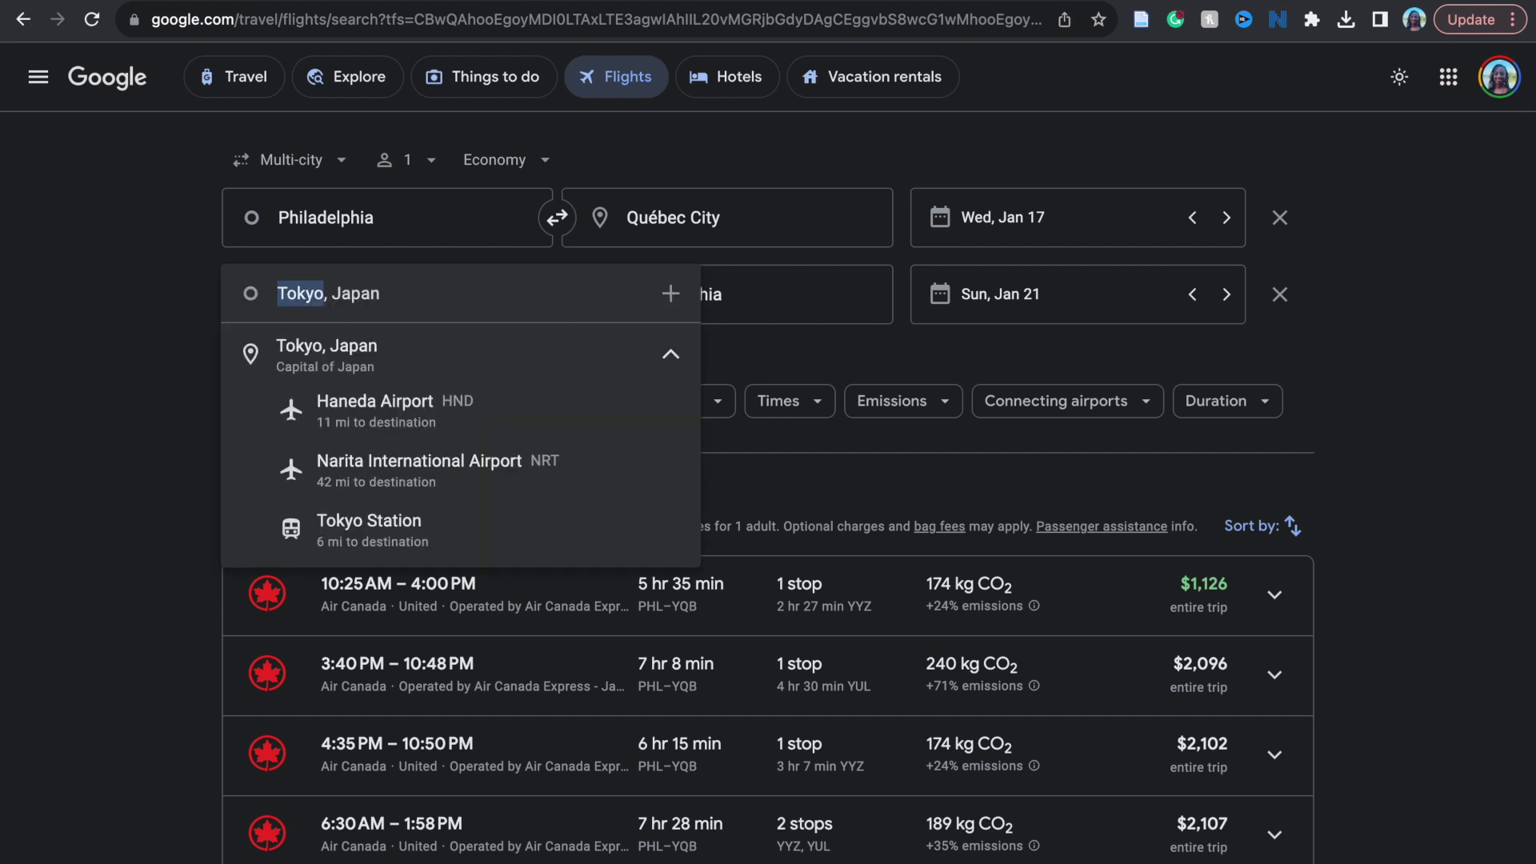
type("to")
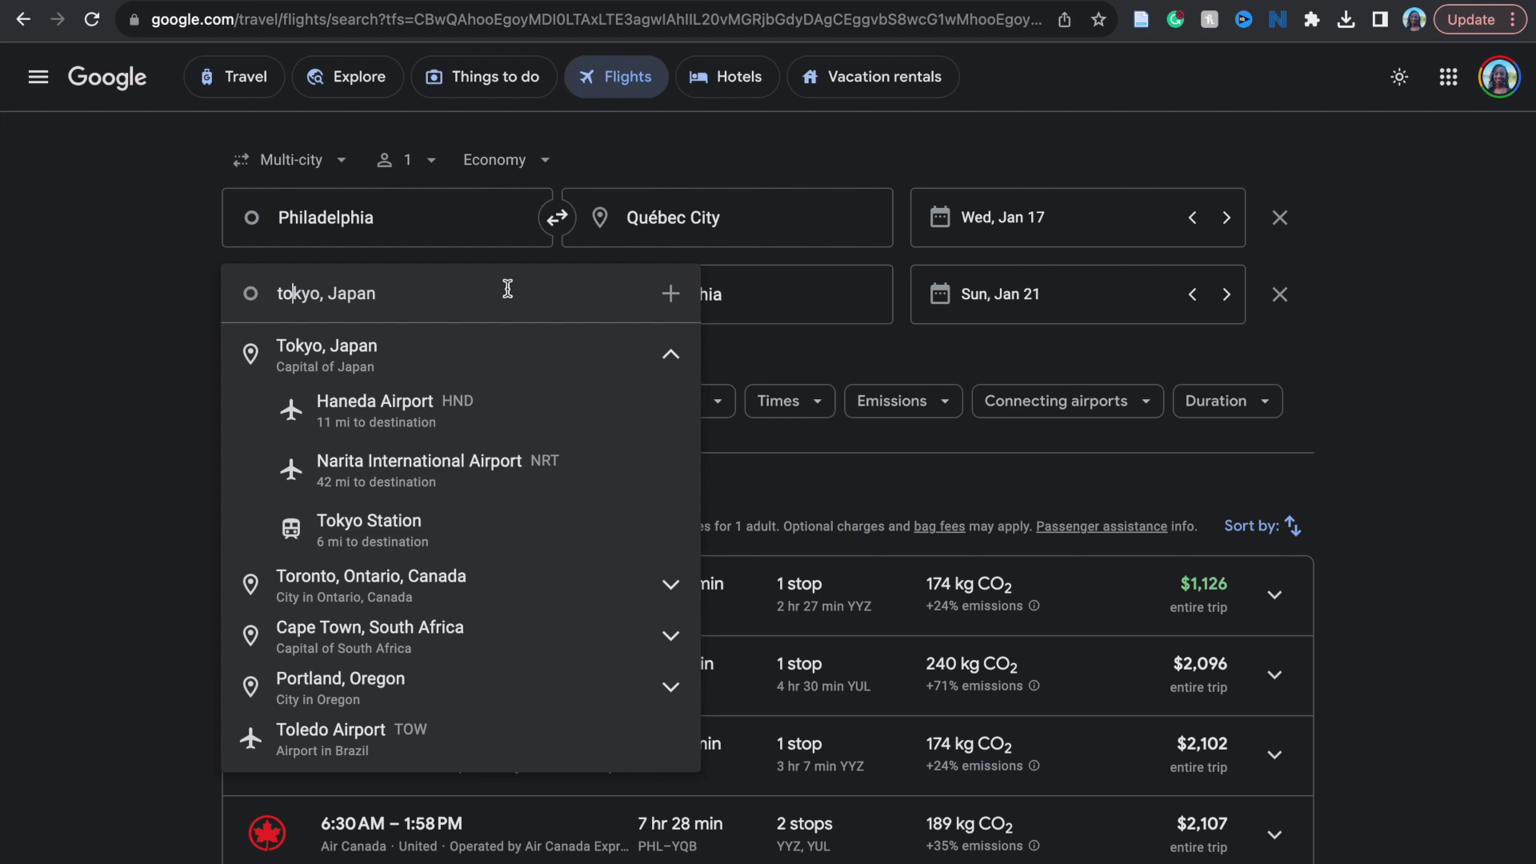
key("shift+Left")
key("shift+Left")
key("ctrl+a")
key("BackSpace")
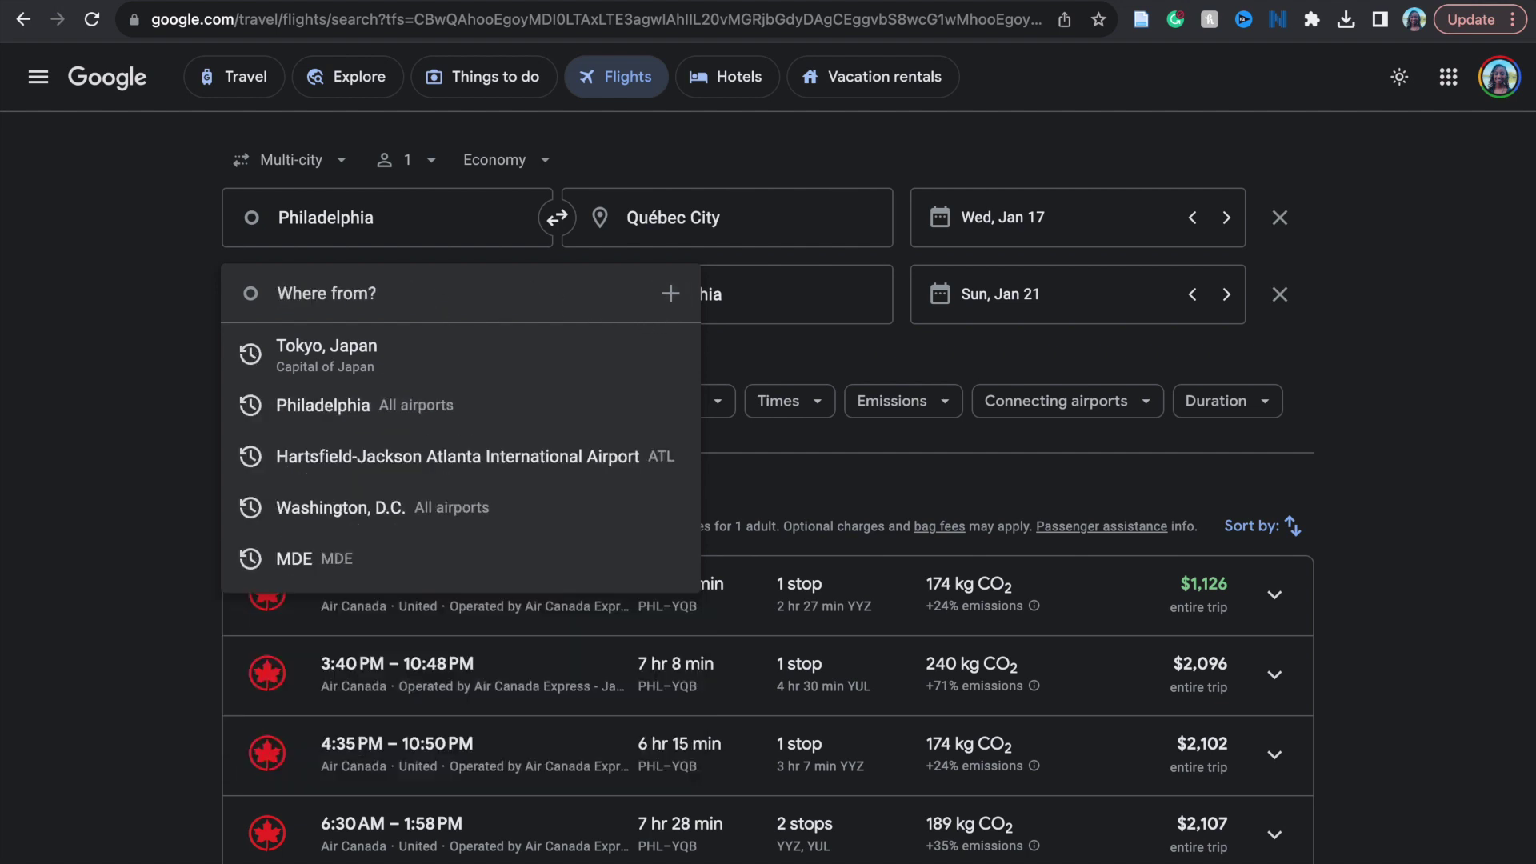
key("ctrl+z")
type("tokyo, Japan")
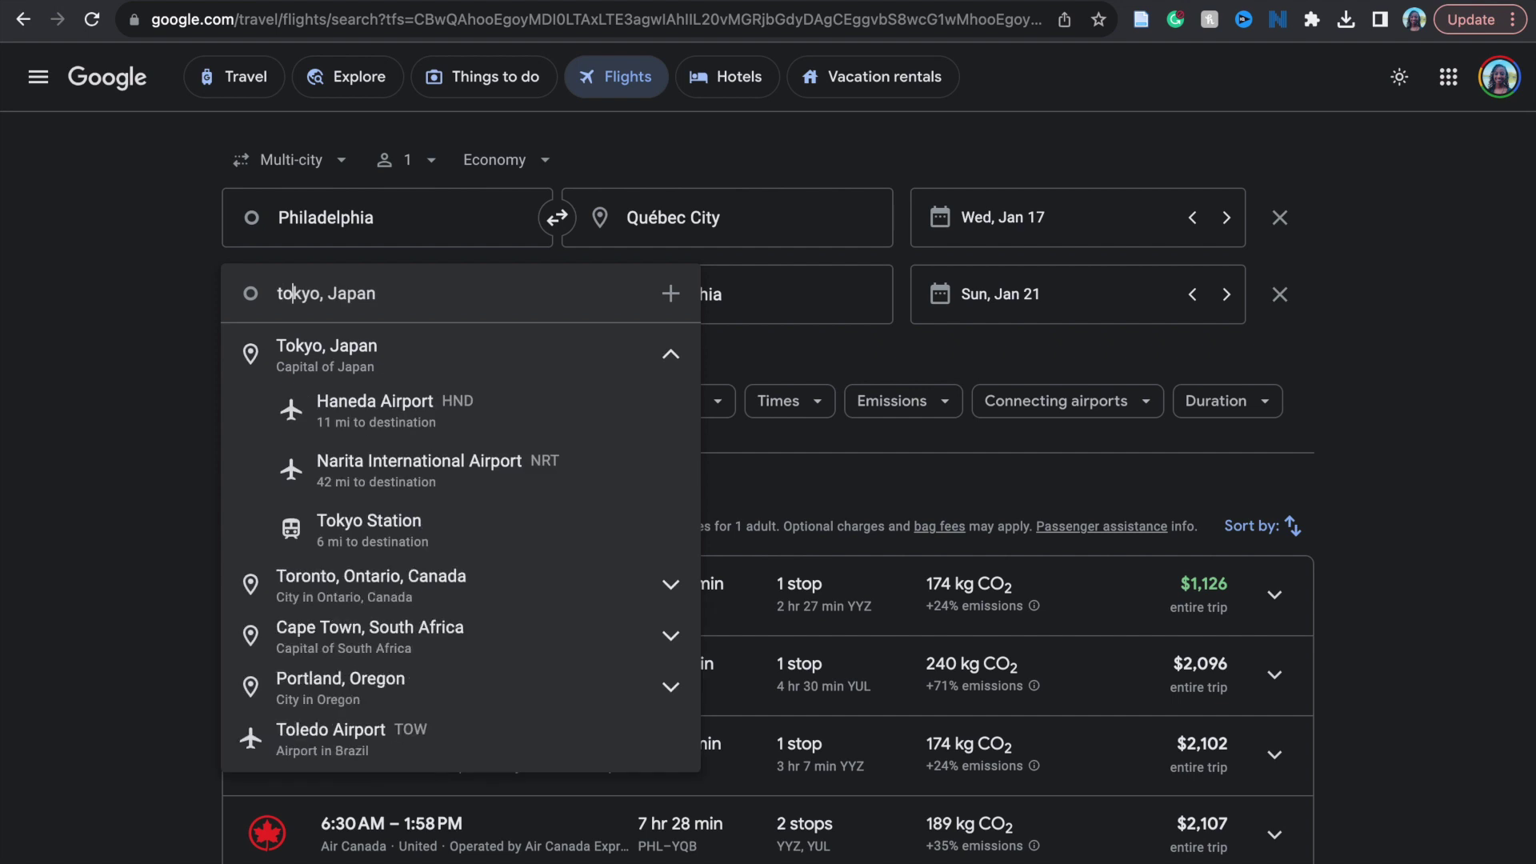
key("ctrl+z")
key("ctrl+z")
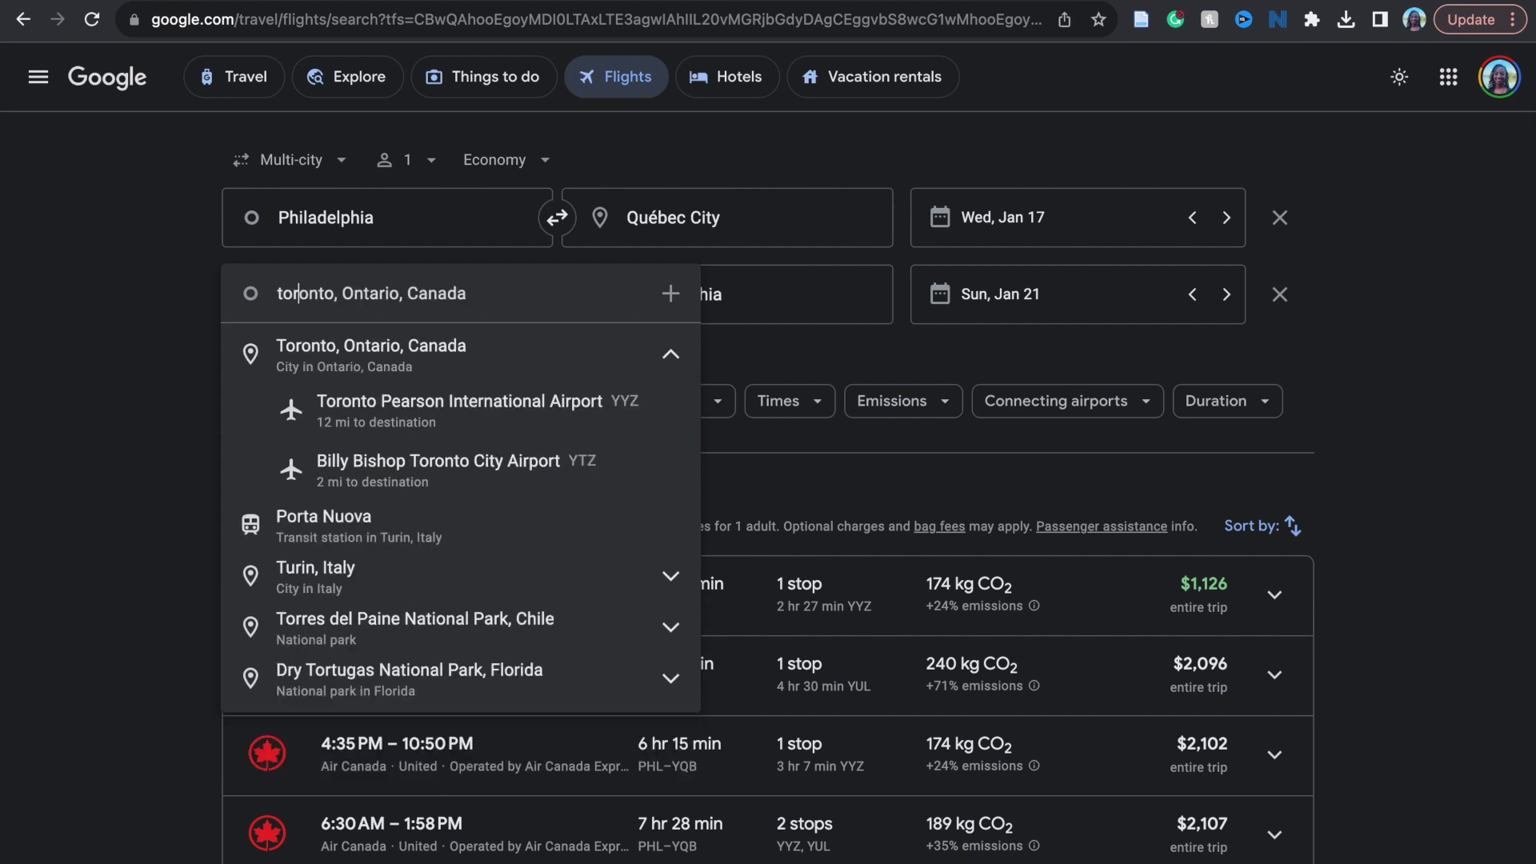
key("Return")
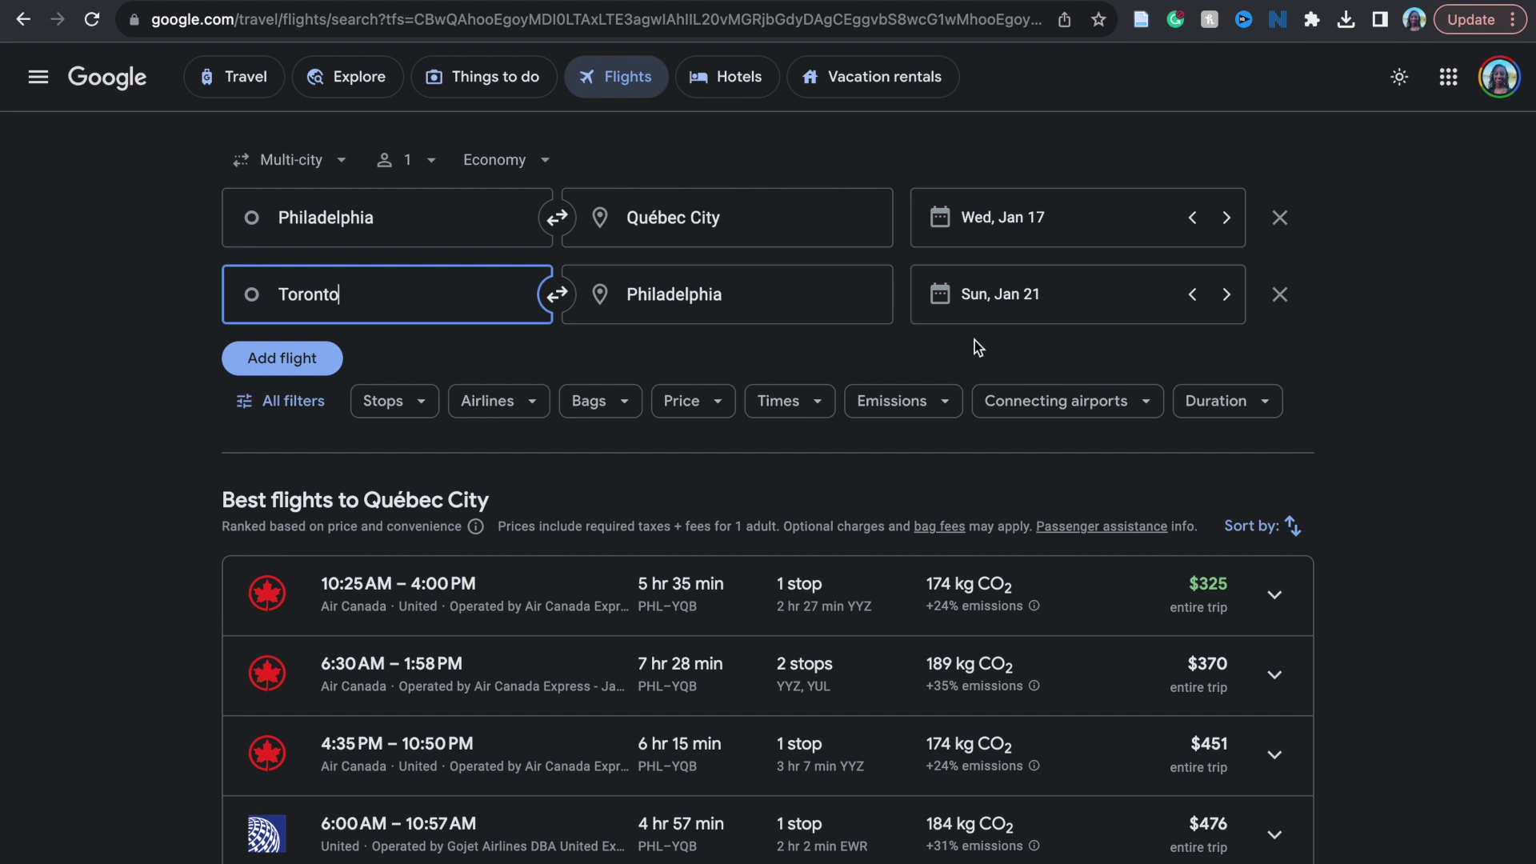
left_click(312, 364)
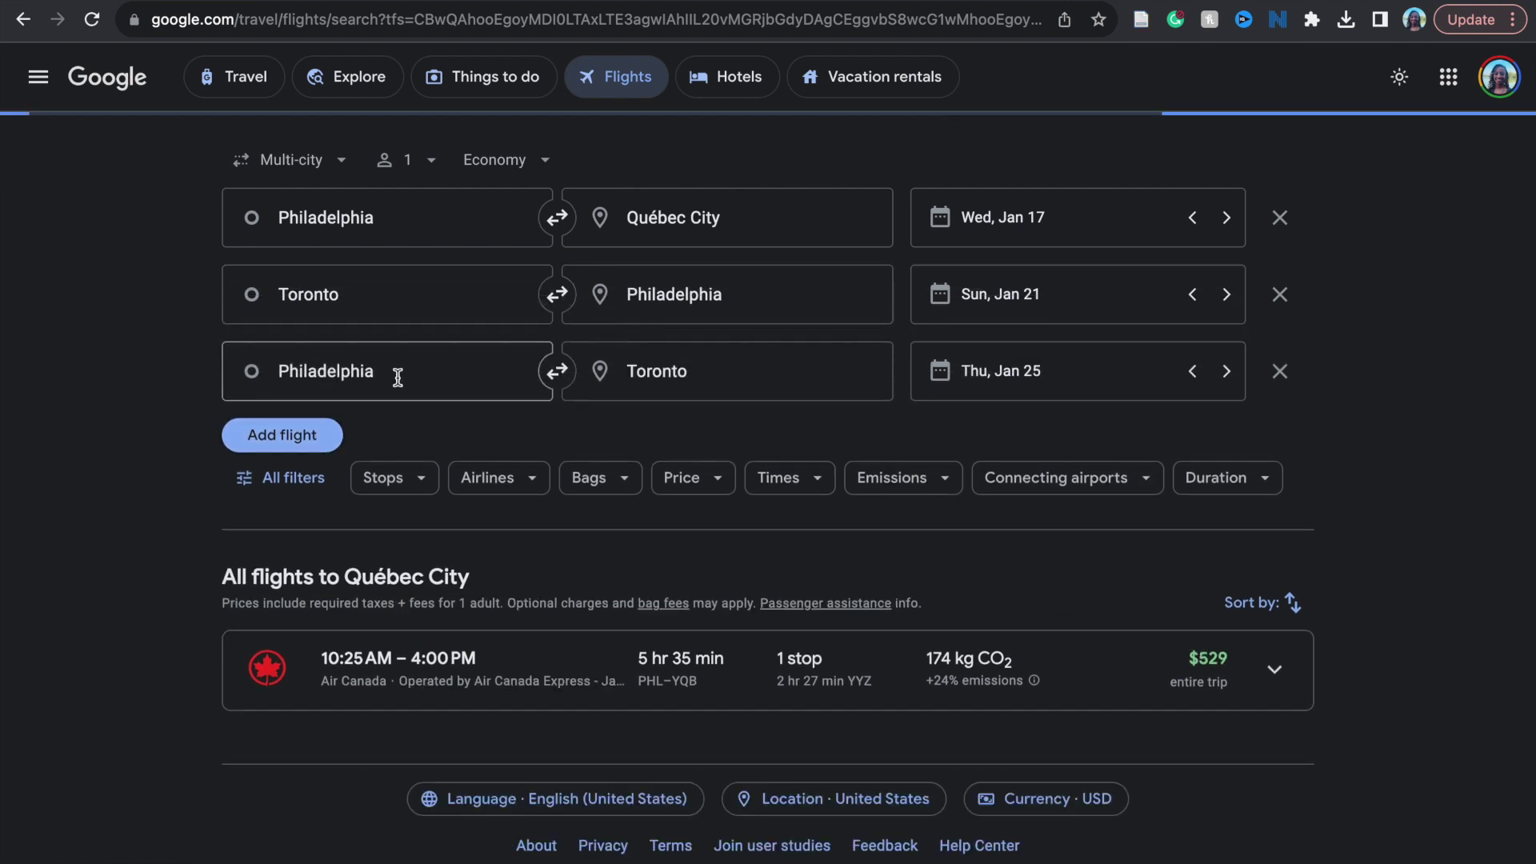
scroll(610, 447, "down", 1)
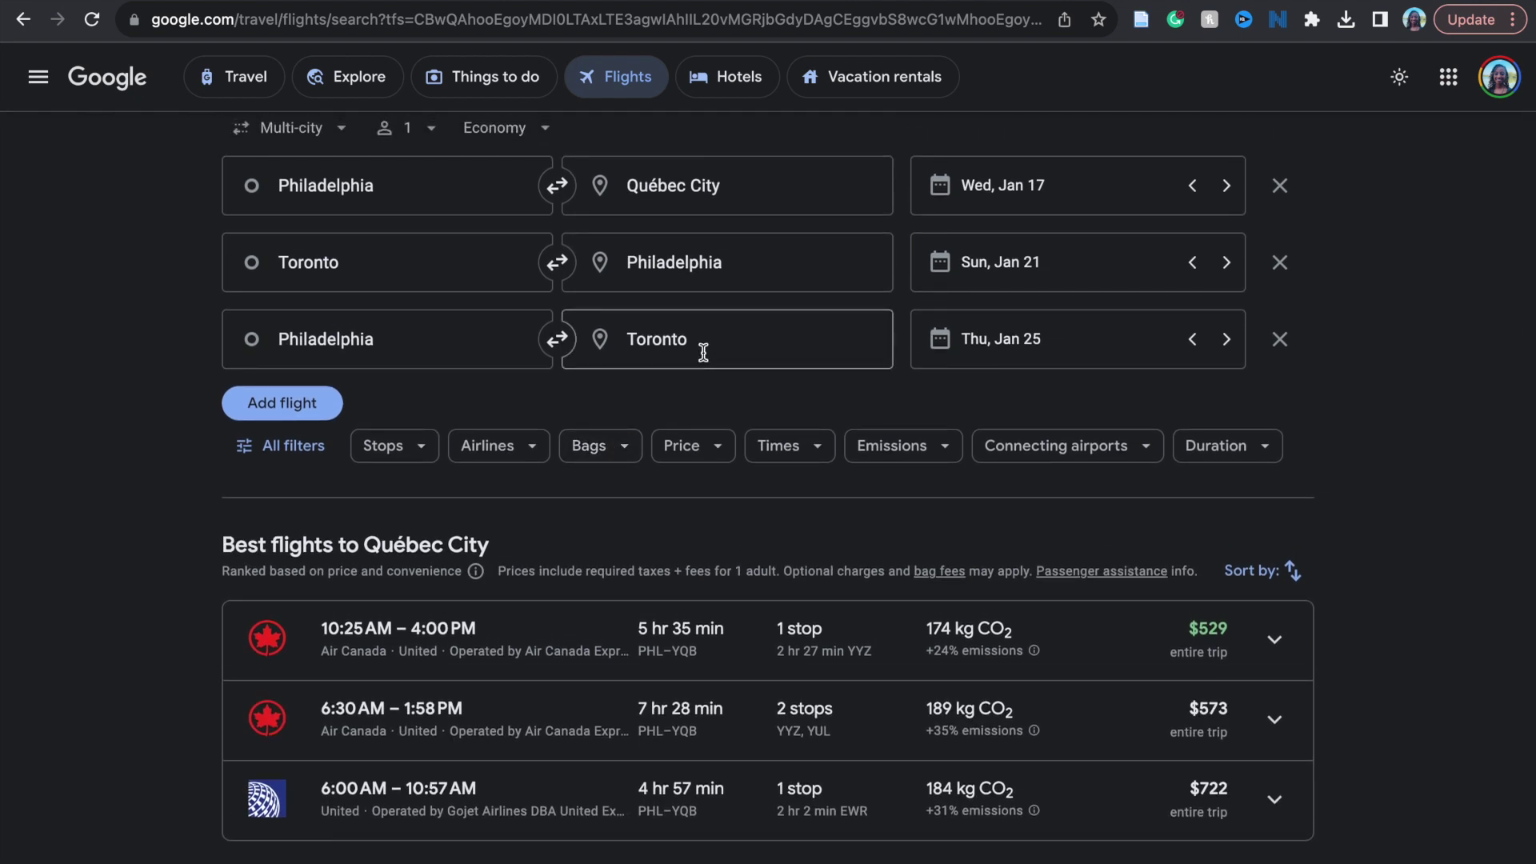
Make the third leg fly Philadelphia to Miami on Tue, Jan 23.
left_click(704, 352)
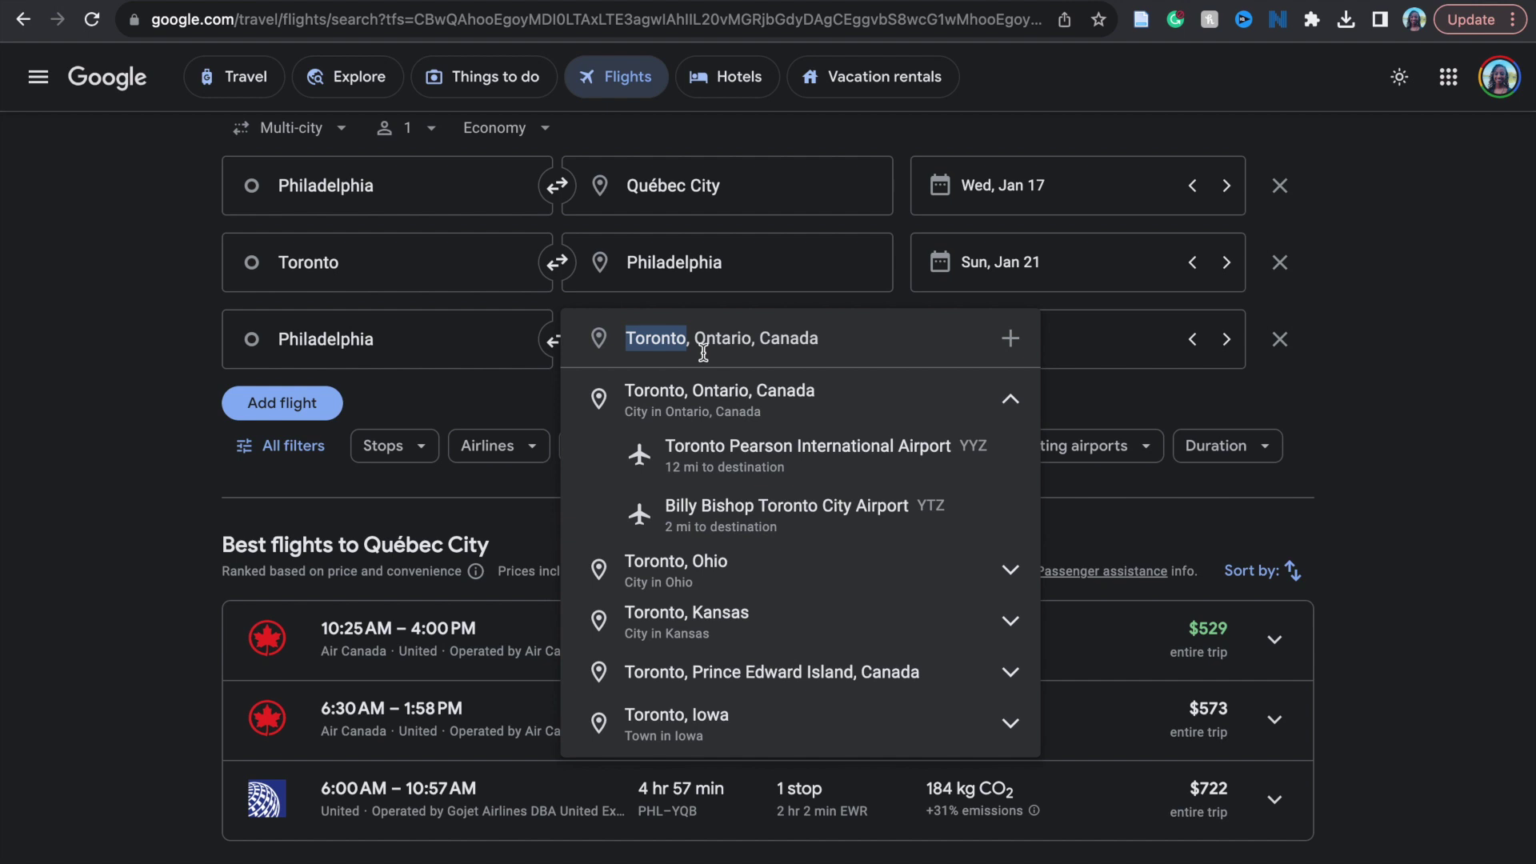
type("fl")
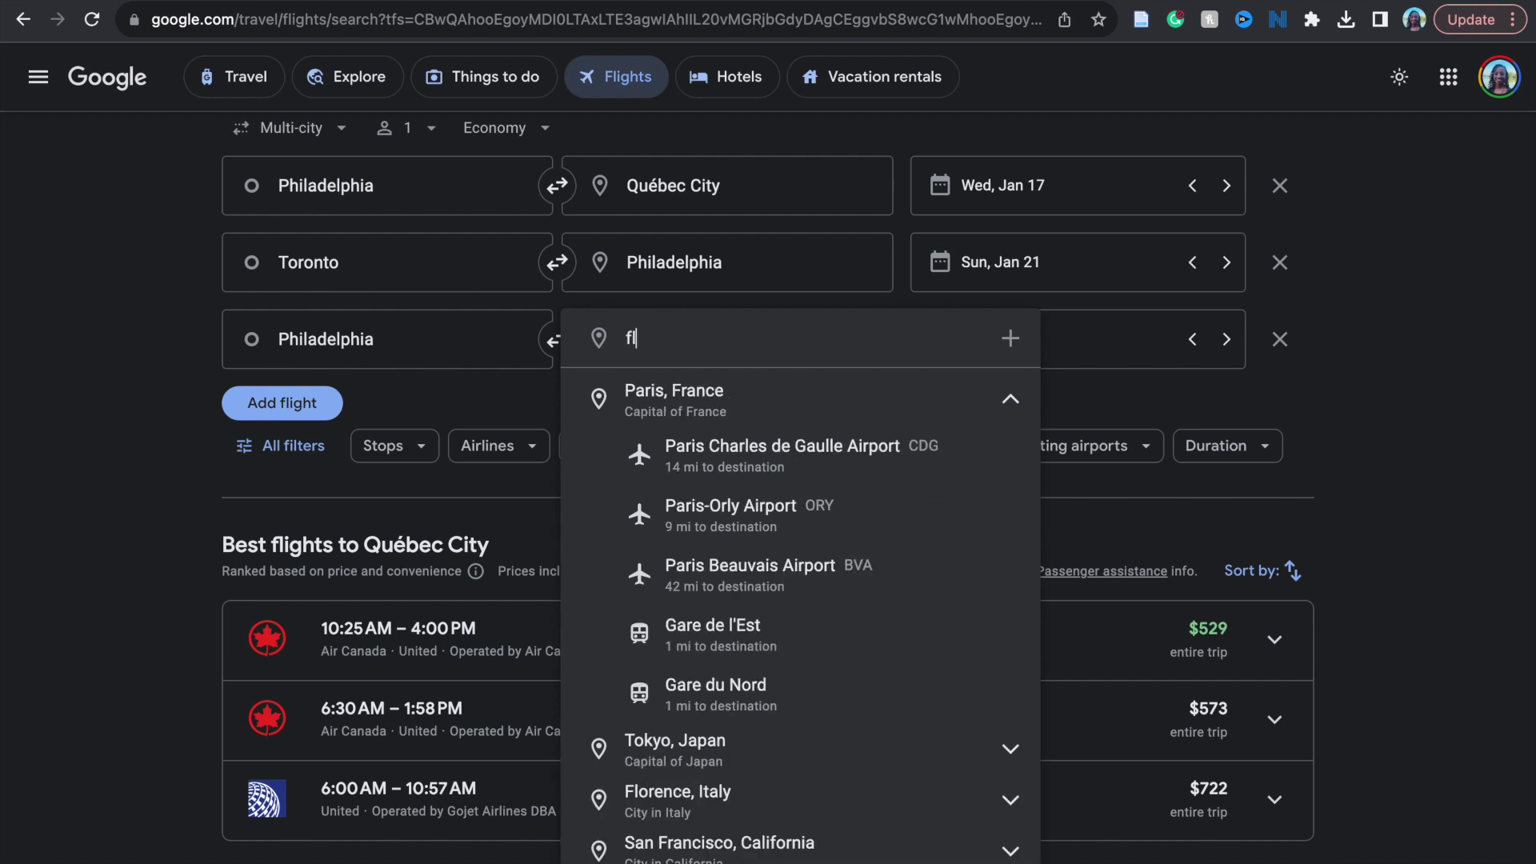
type("orence Regional Airport")
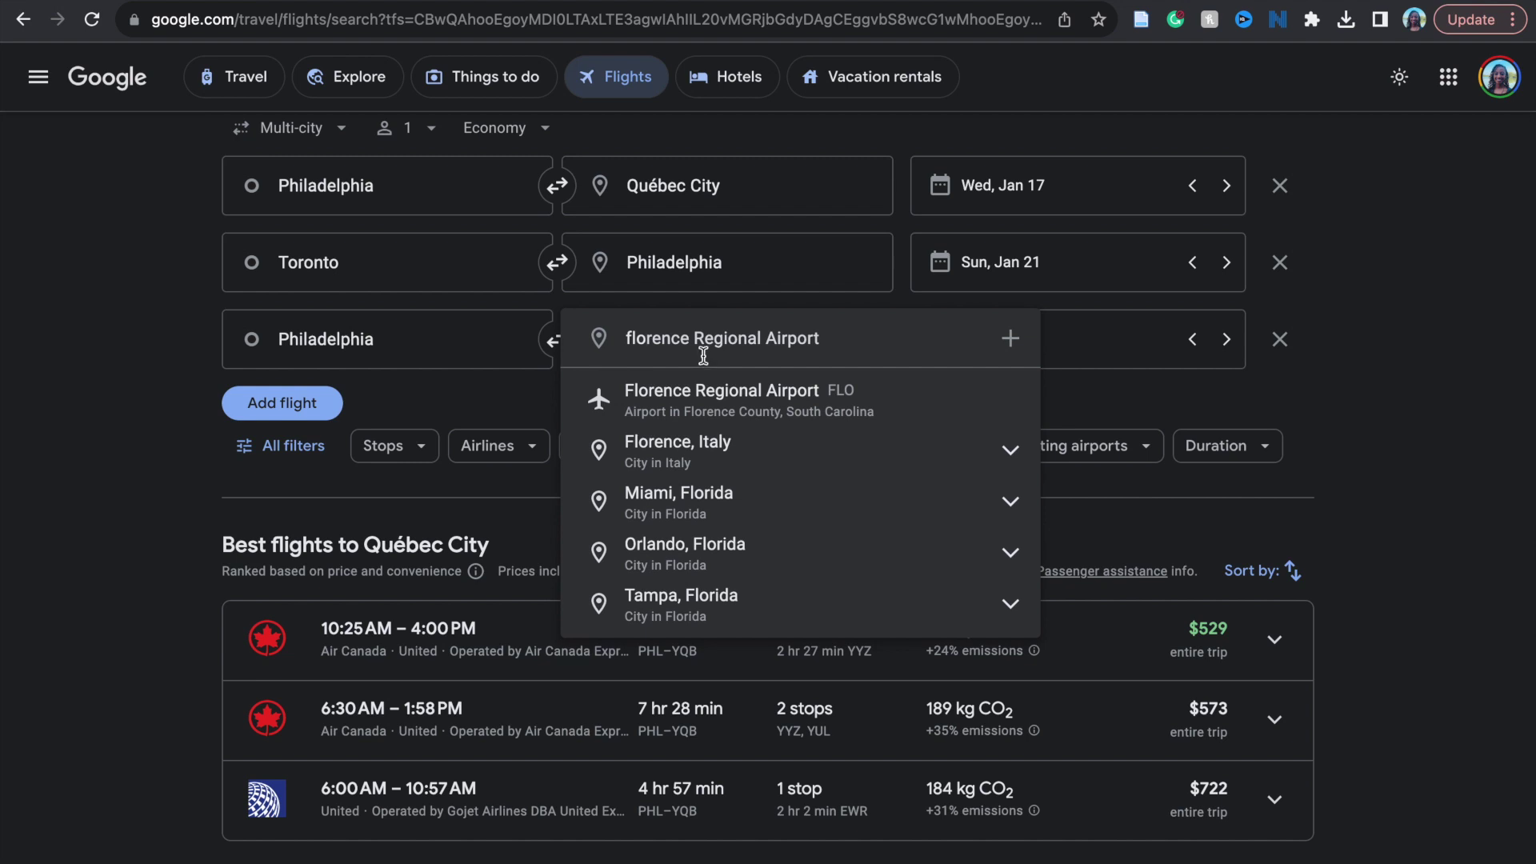
left_click(711, 493)
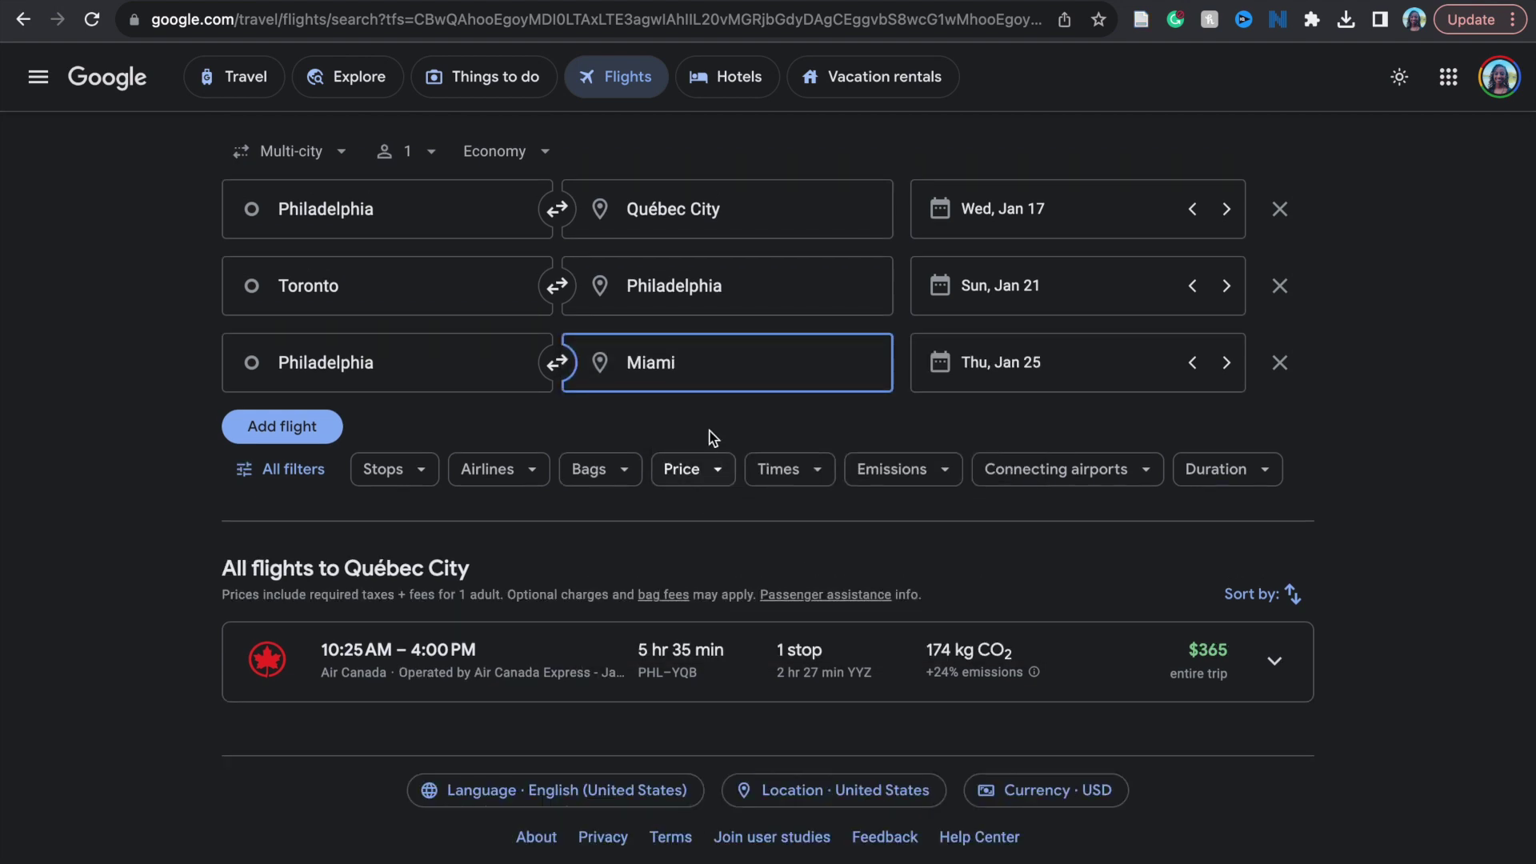
left_click(1007, 363)
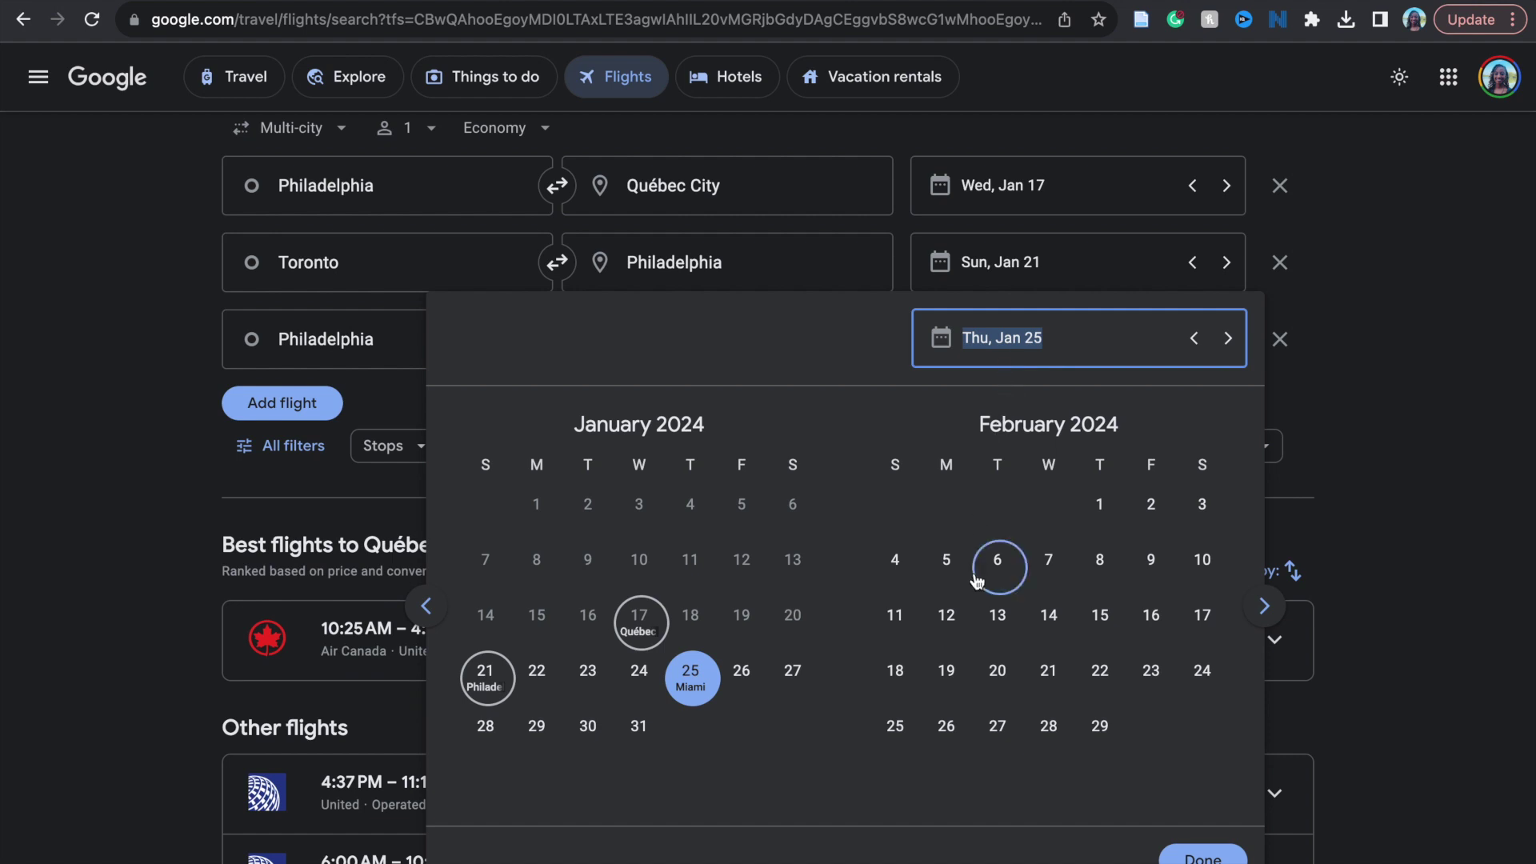
left_click(587, 684)
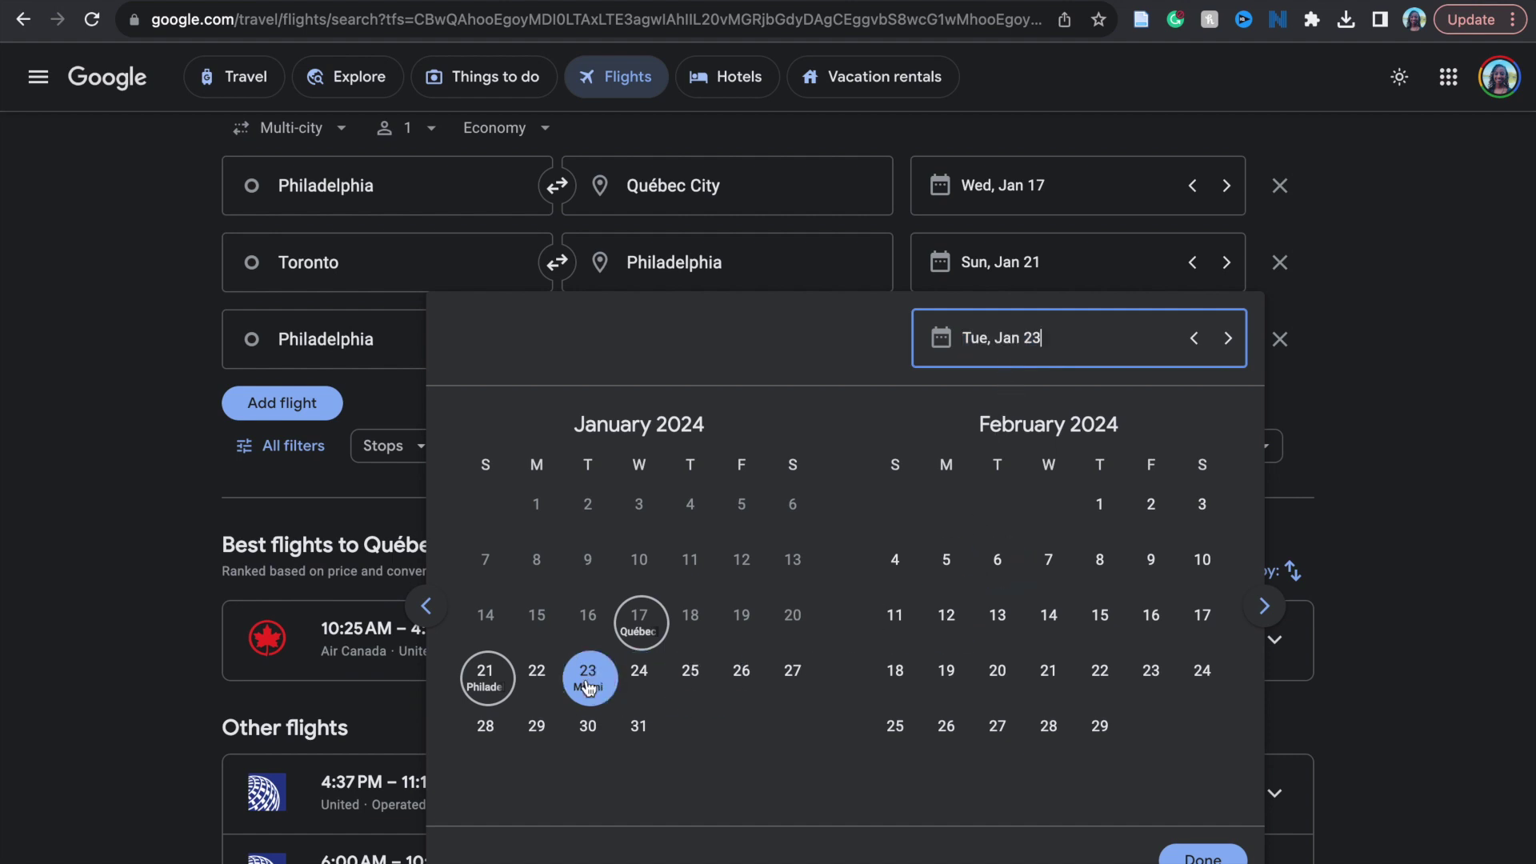
left_click(1203, 857)
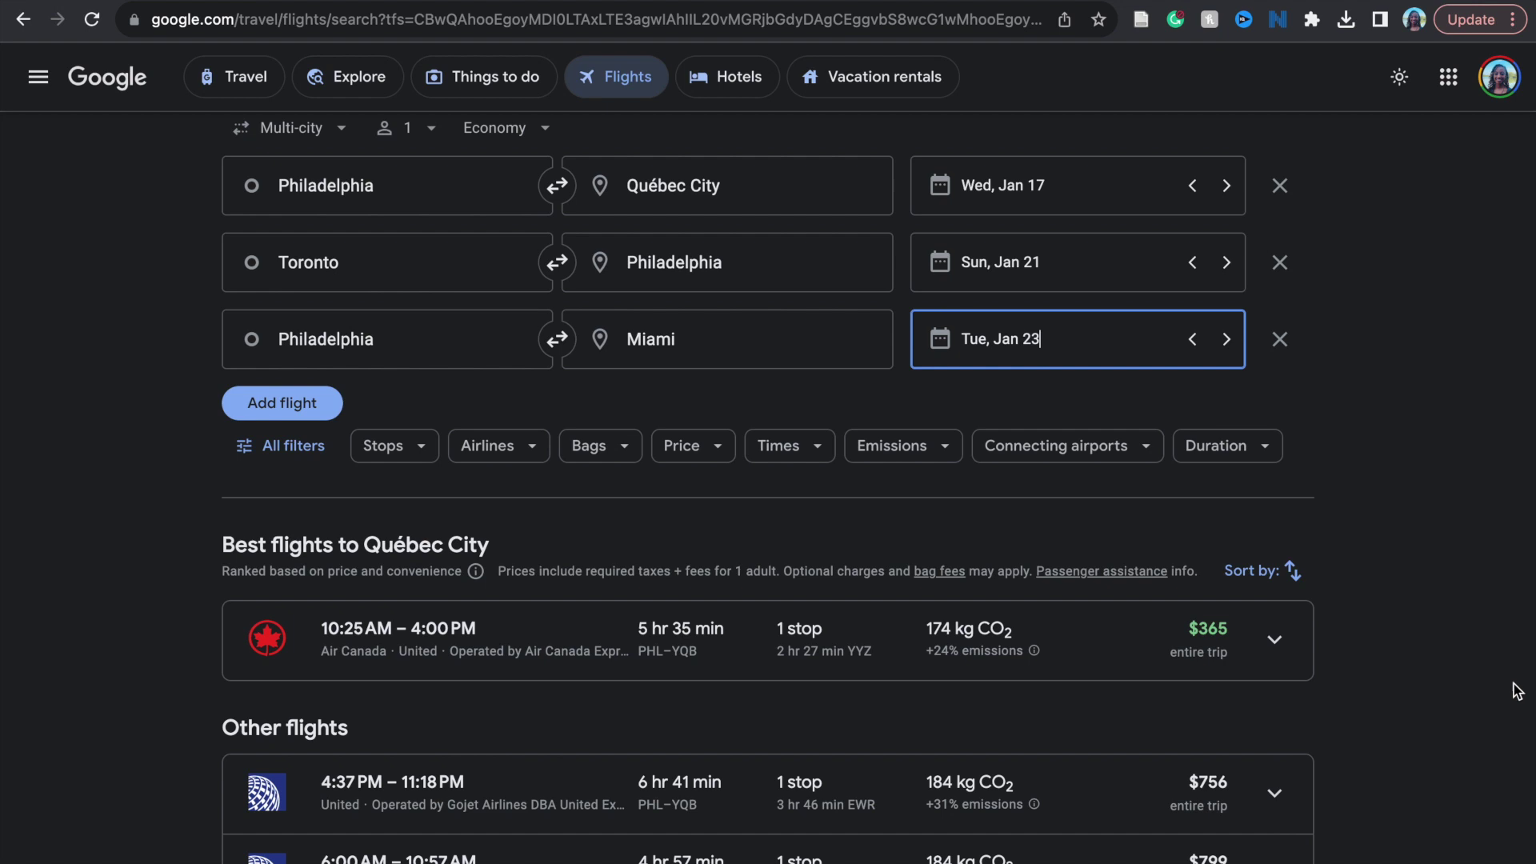
scroll(1508, 692, "down", 3)
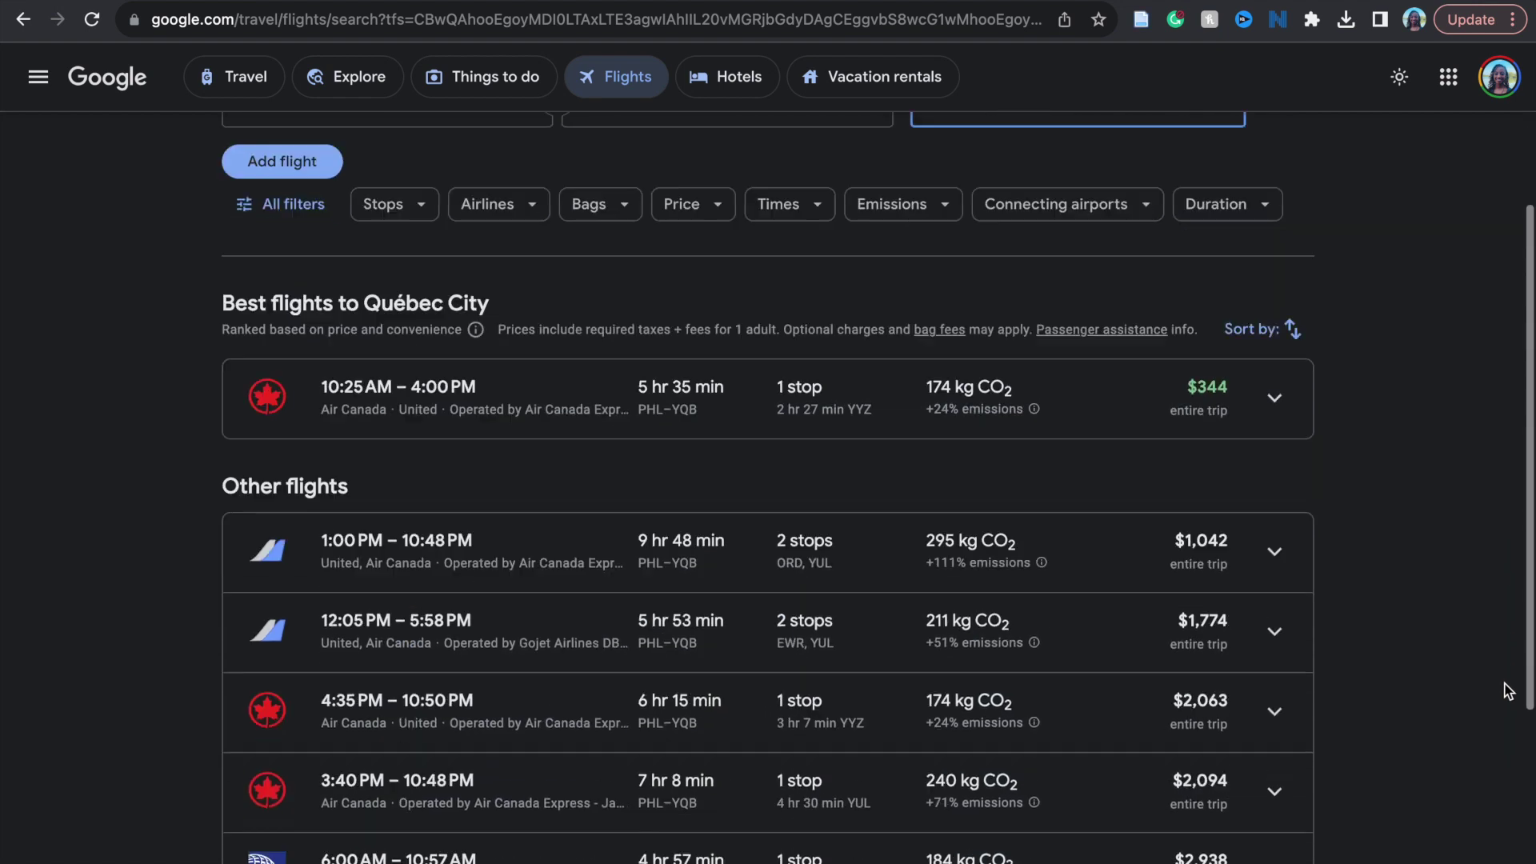
scroll(1508, 691, "up", 1)
scroll(1507, 691, "up", 1)
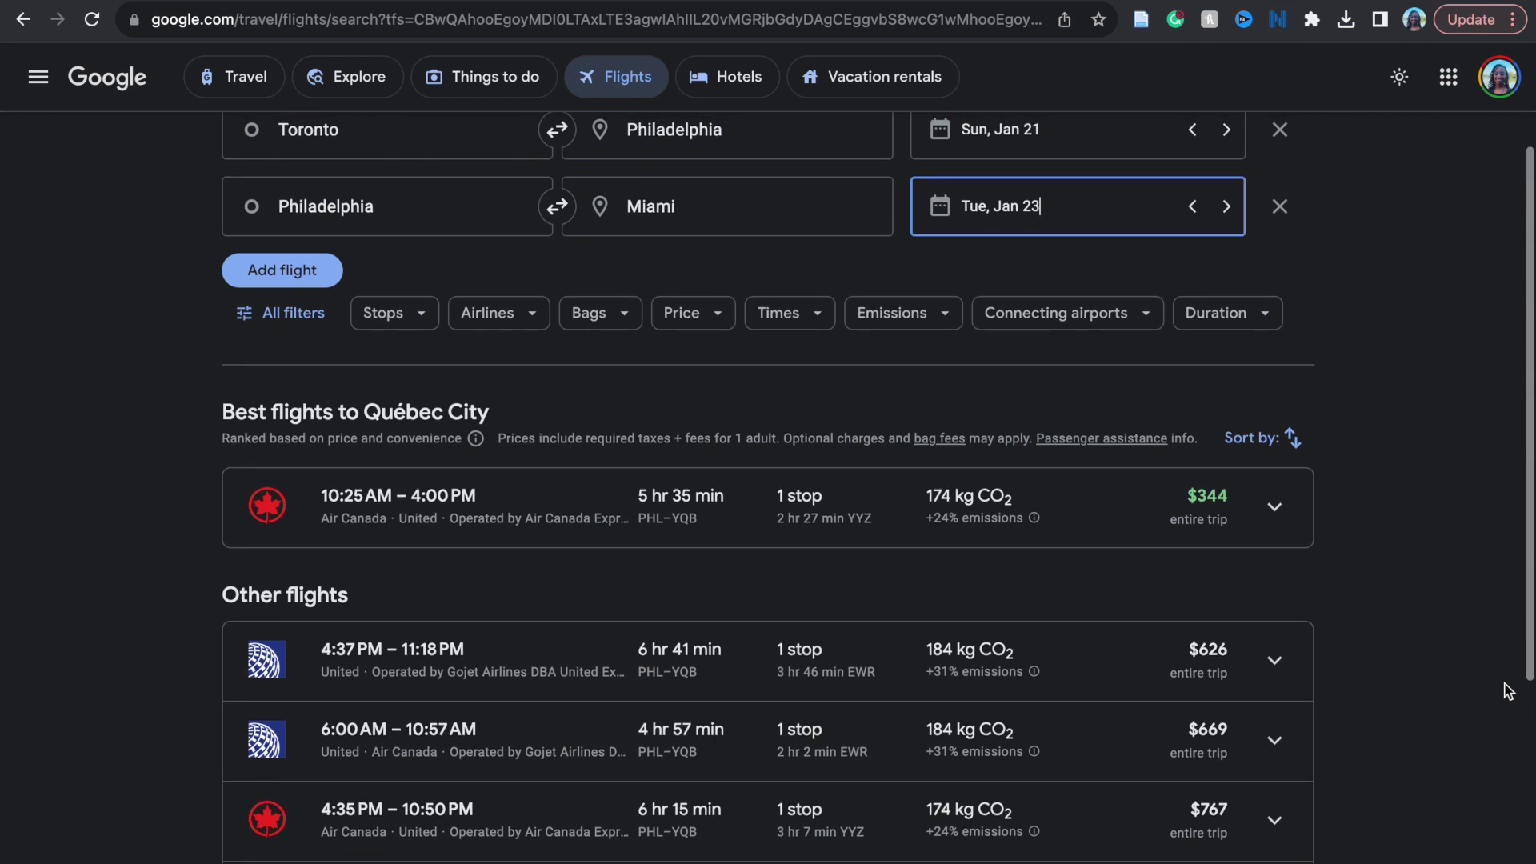
scroll(1507, 692, "up", 1)
scroll(1507, 691, "up", 2)
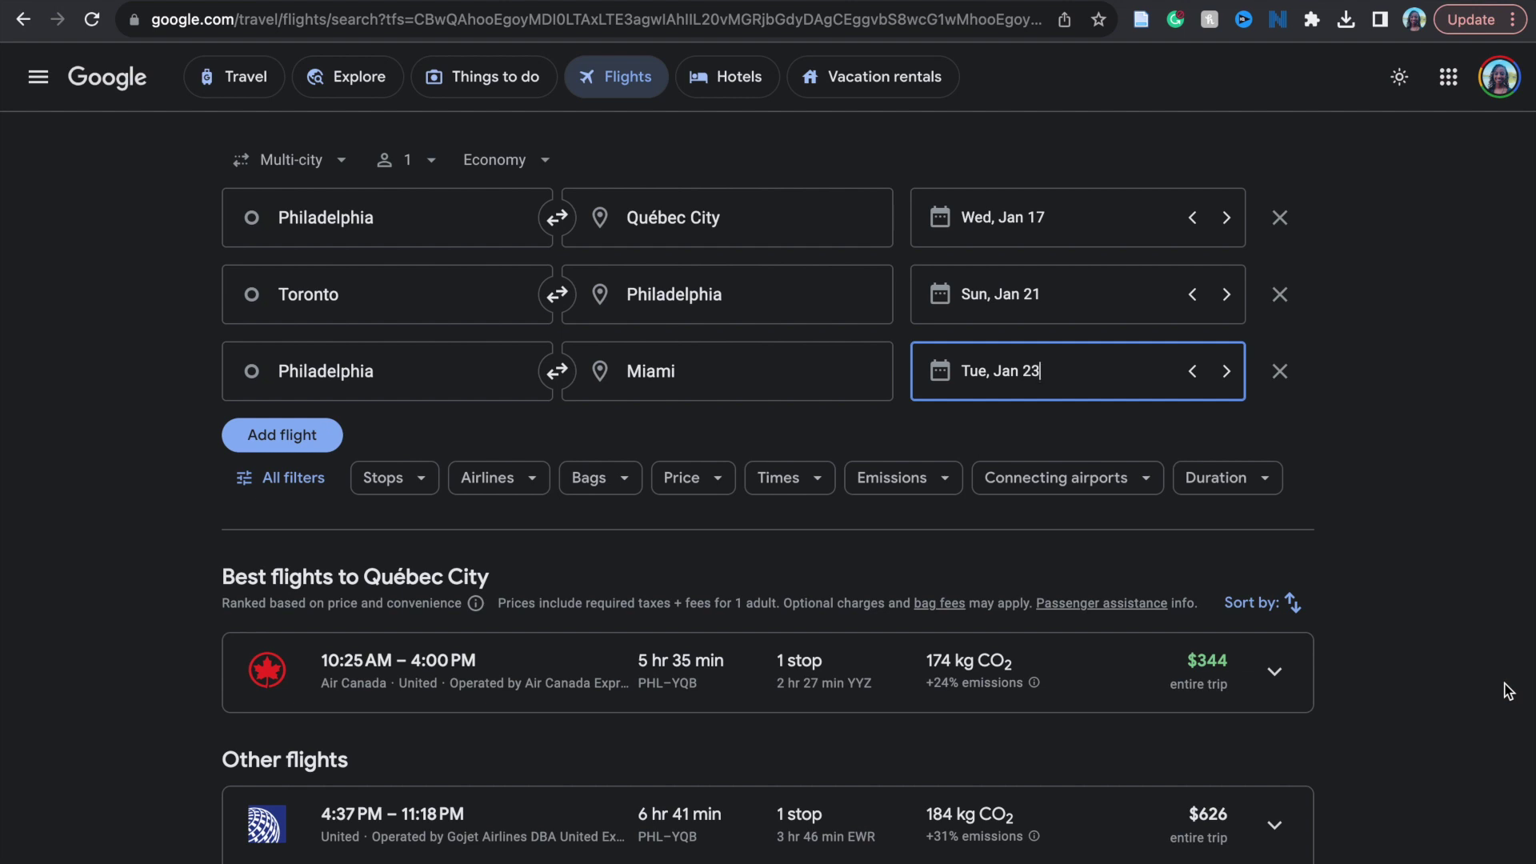
scroll(1508, 691, "down", 1)
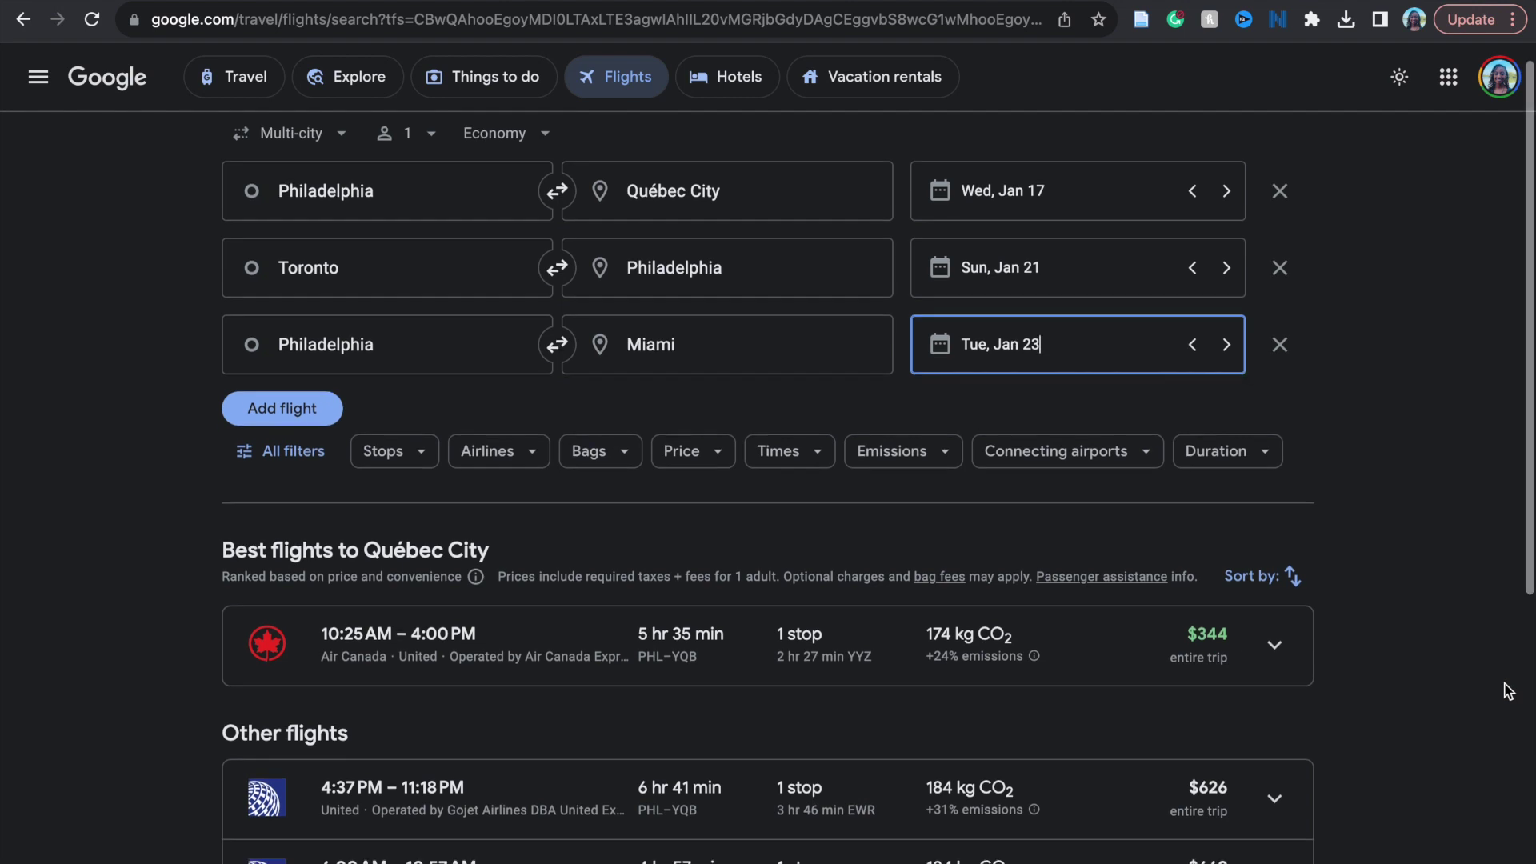
scroll(1507, 692, "down", 4)
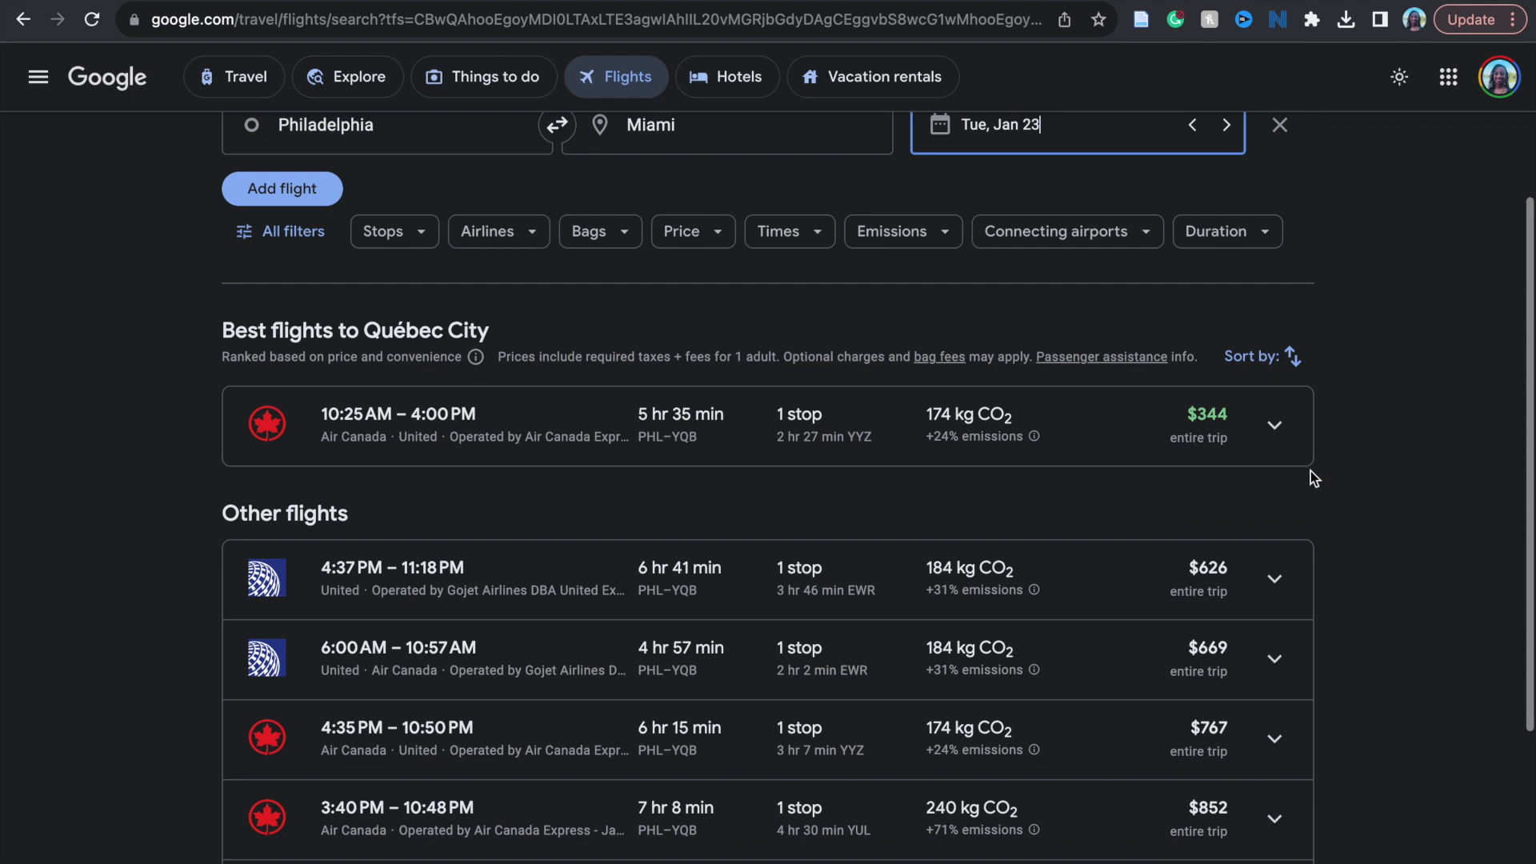
Expand the itinerary of the $344 Air Canada flight to Québec City.
left_click(1275, 420)
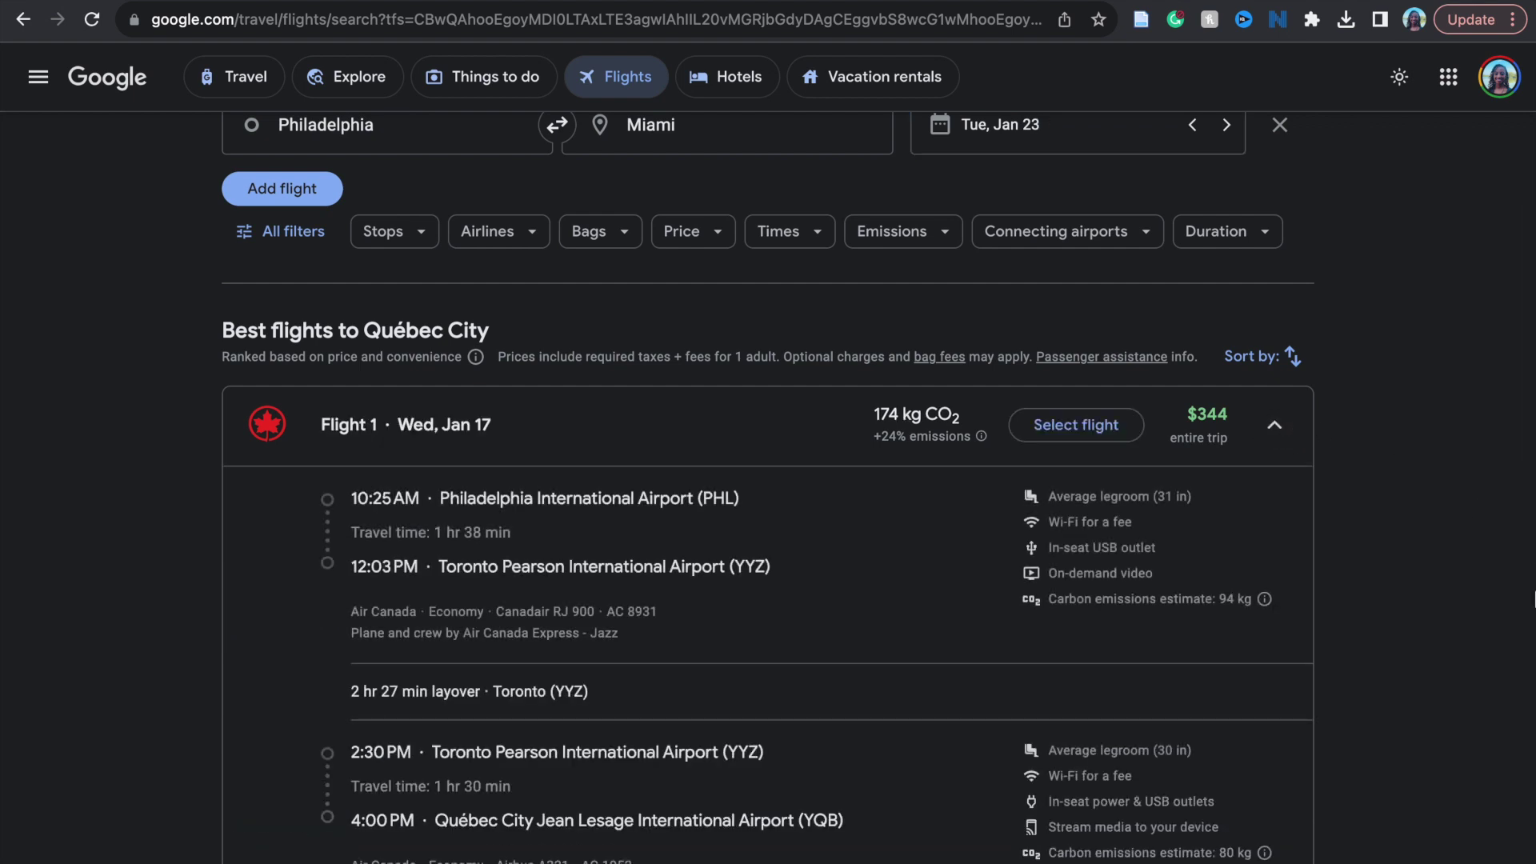
scroll(1535, 598, "down", 2)
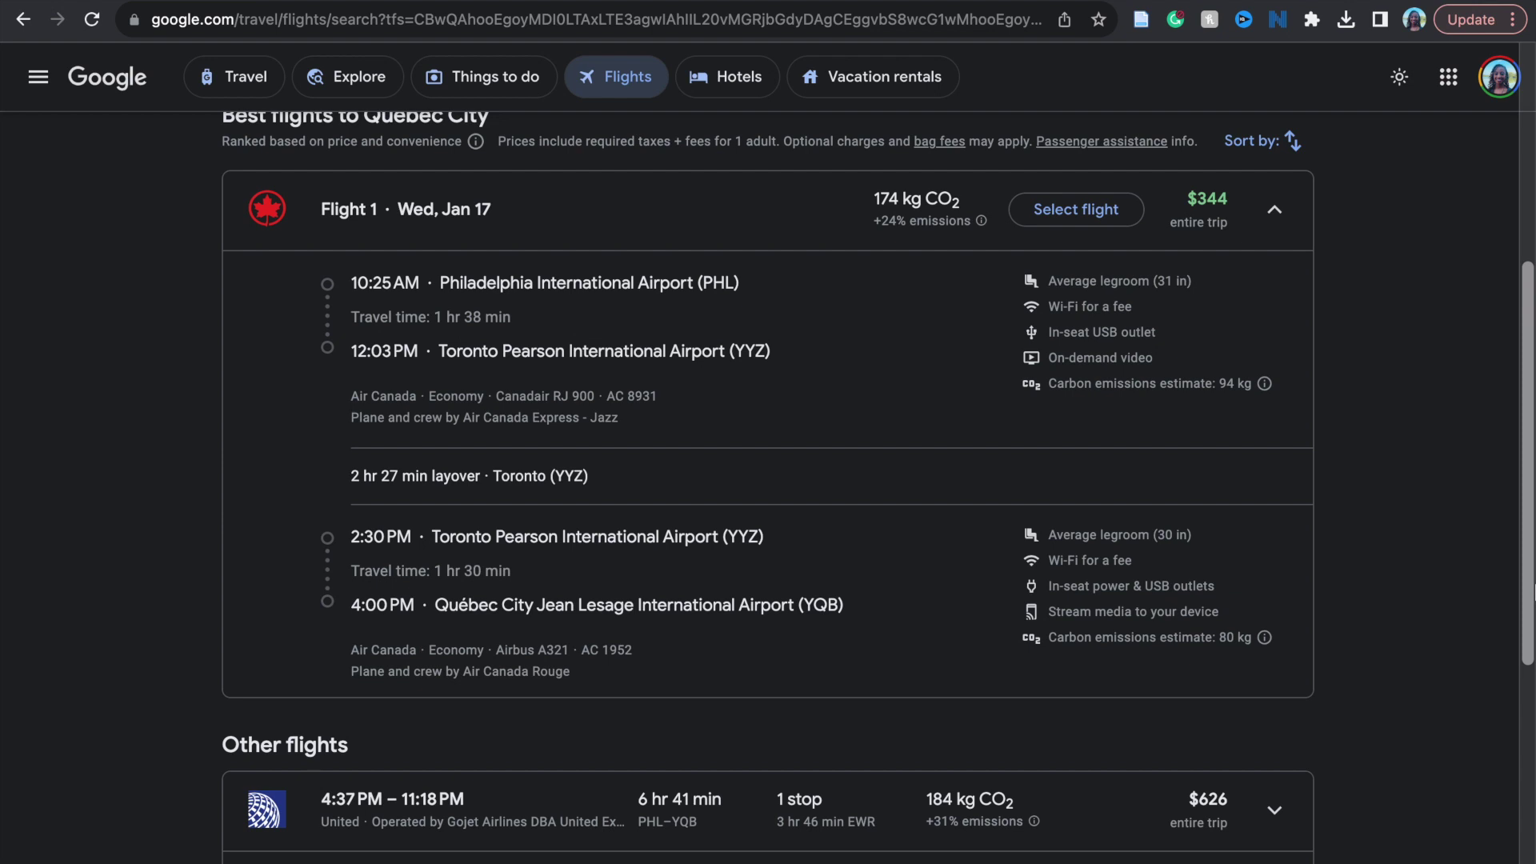
scroll(1535, 588, "down", 1)
scroll(1535, 588, "down", 1)
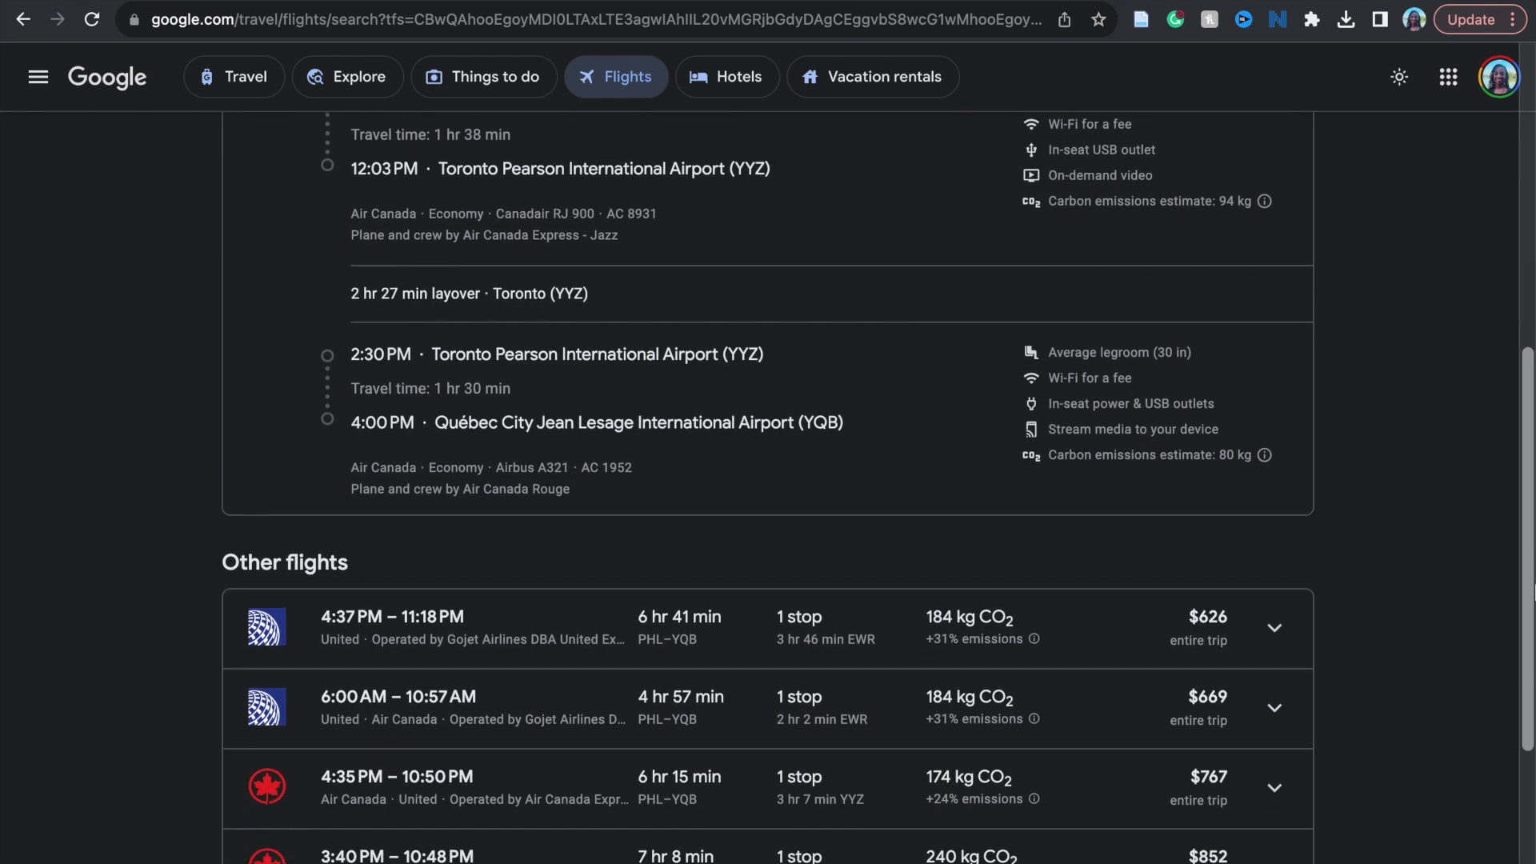
scroll(1535, 589, "down", 2)
scroll(1535, 589, "down", 1)
scroll(1535, 589, "up", 2)
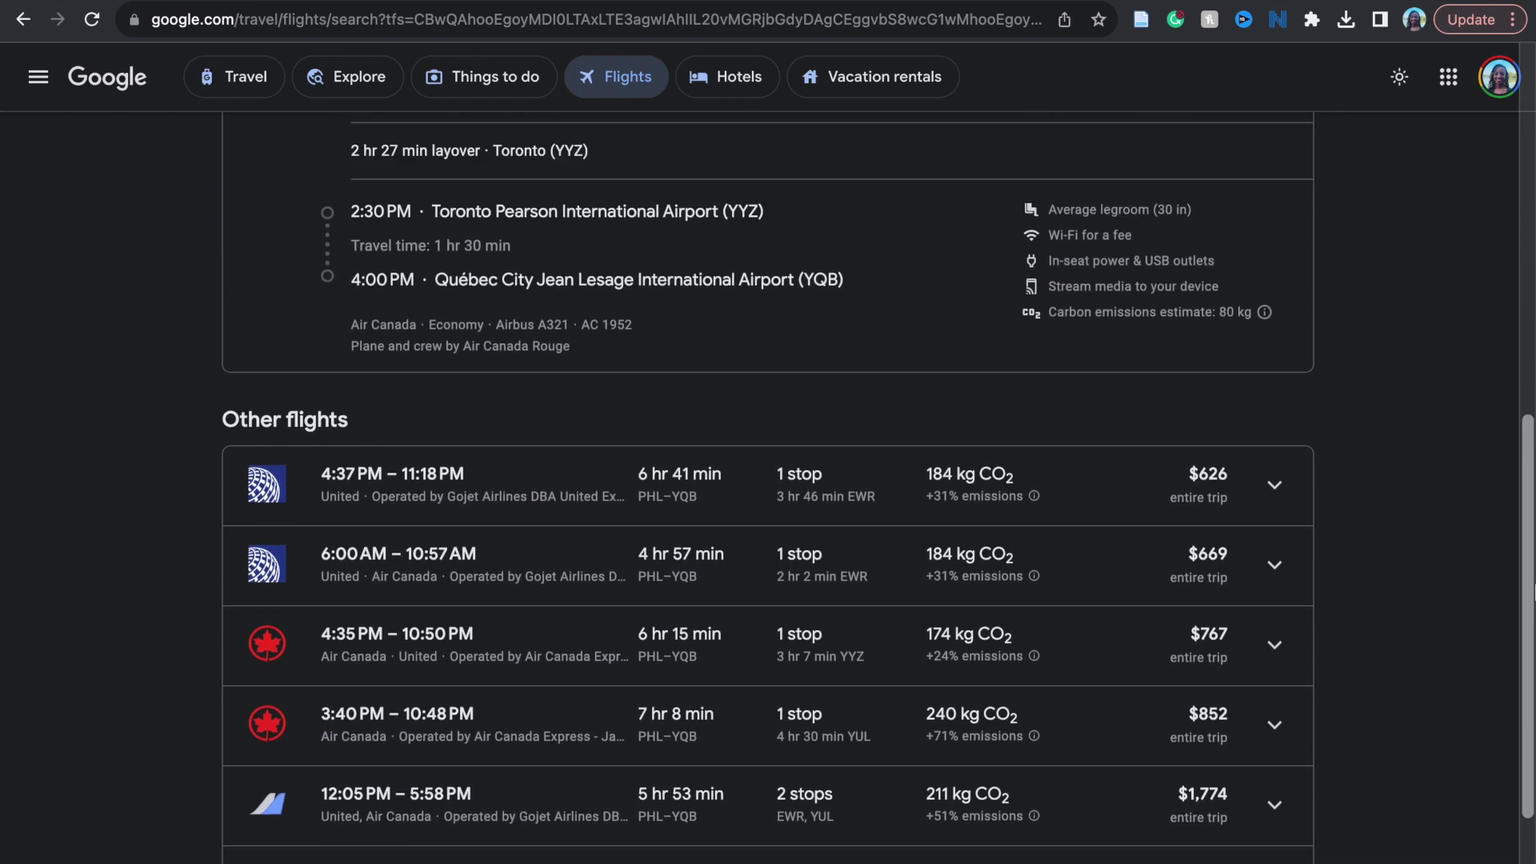
scroll(1535, 589, "up", 1)
scroll(1535, 588, "up", 2)
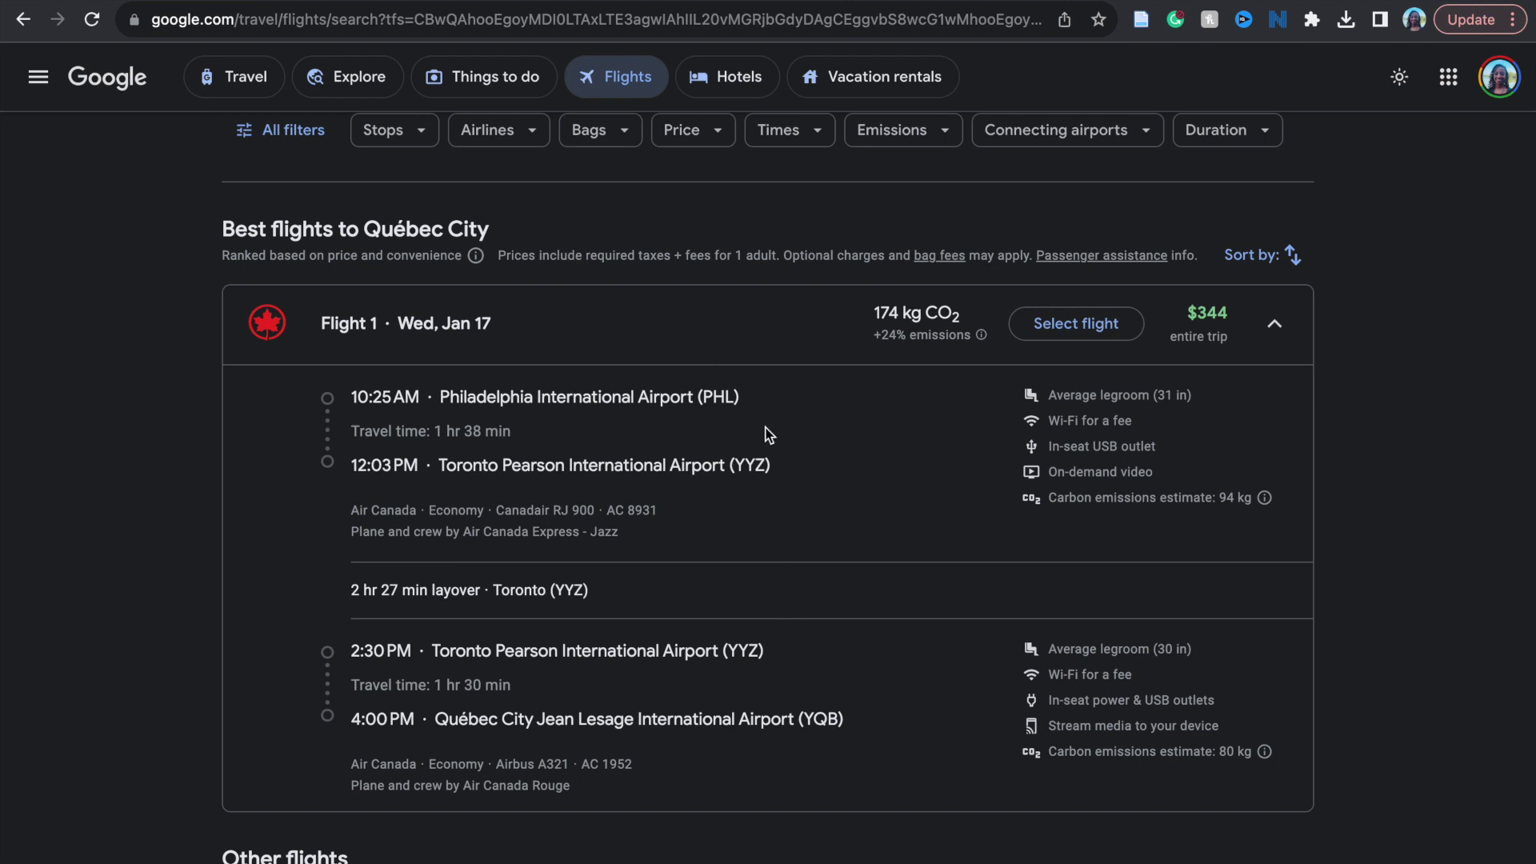
Select the Air Canada Québec City flight, the 8:10 AM Philadelphia flight and the 8:57 PM Frontier Miami flight.
left_click(1080, 330)
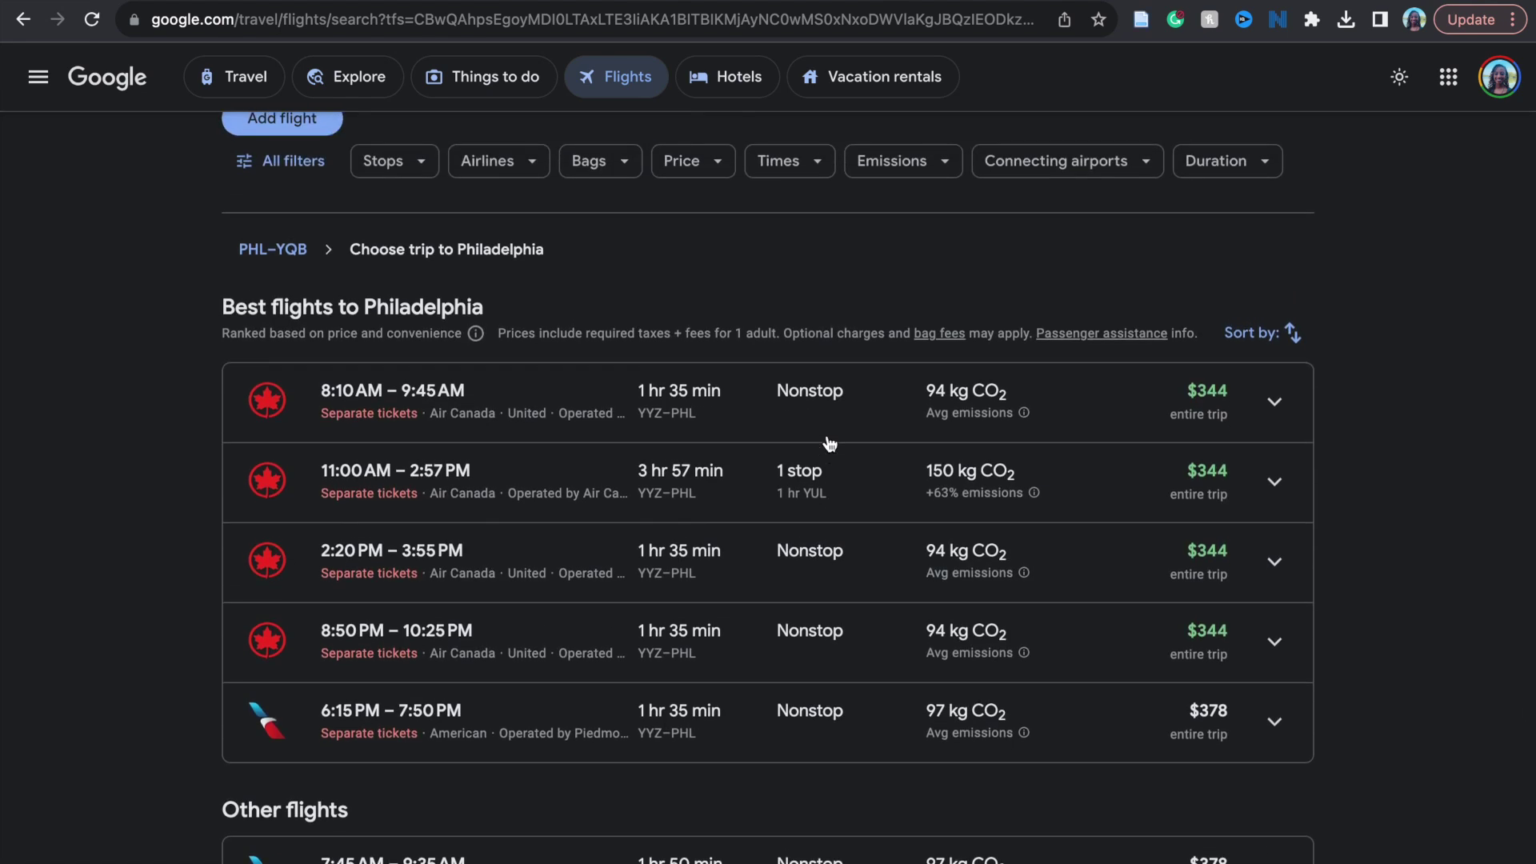
scroll(829, 444, "up", 1)
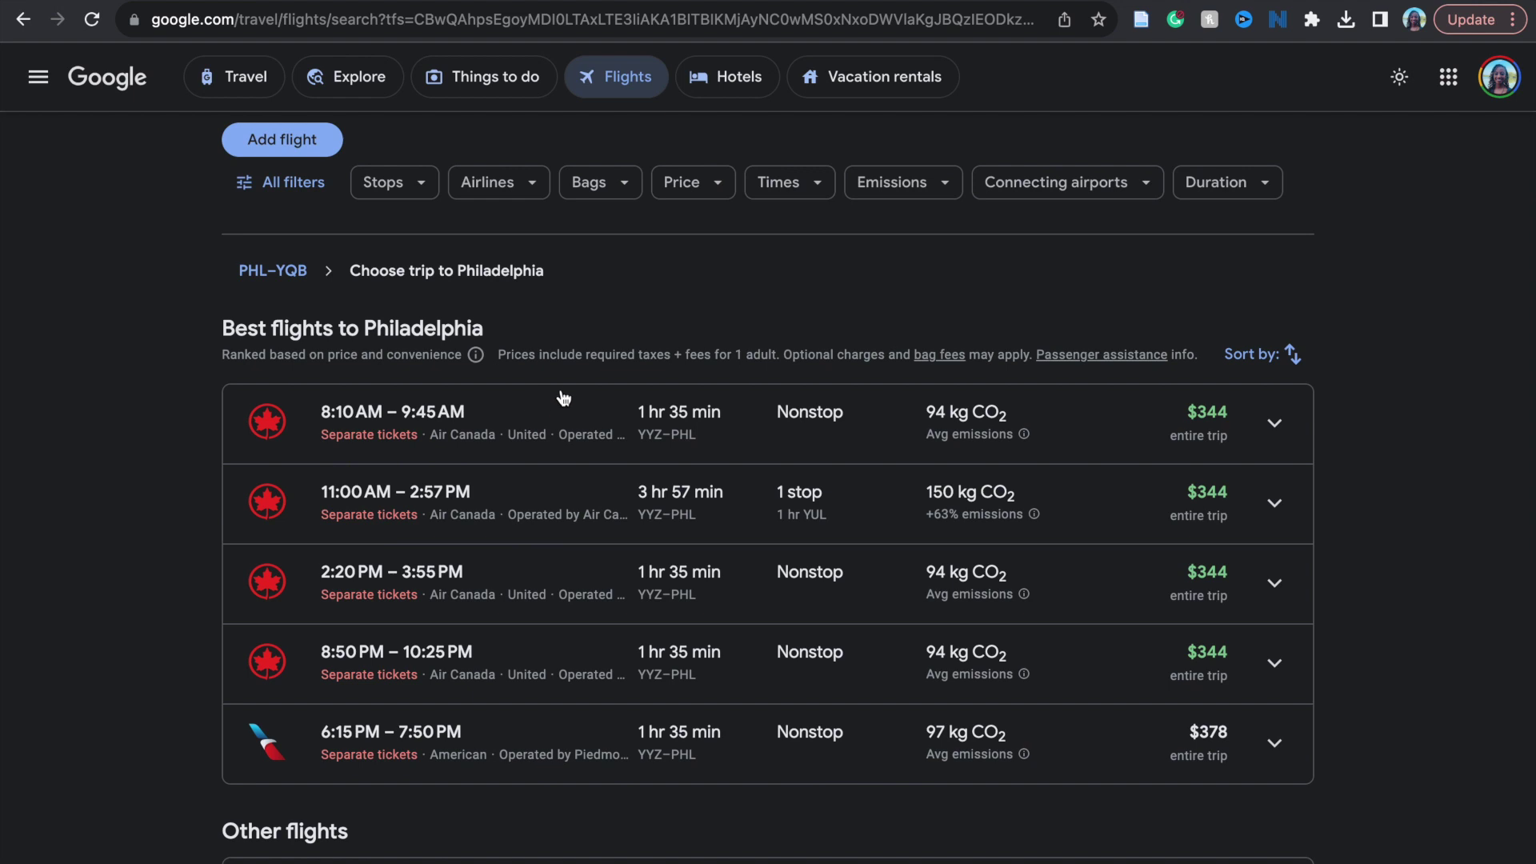
left_click(574, 422)
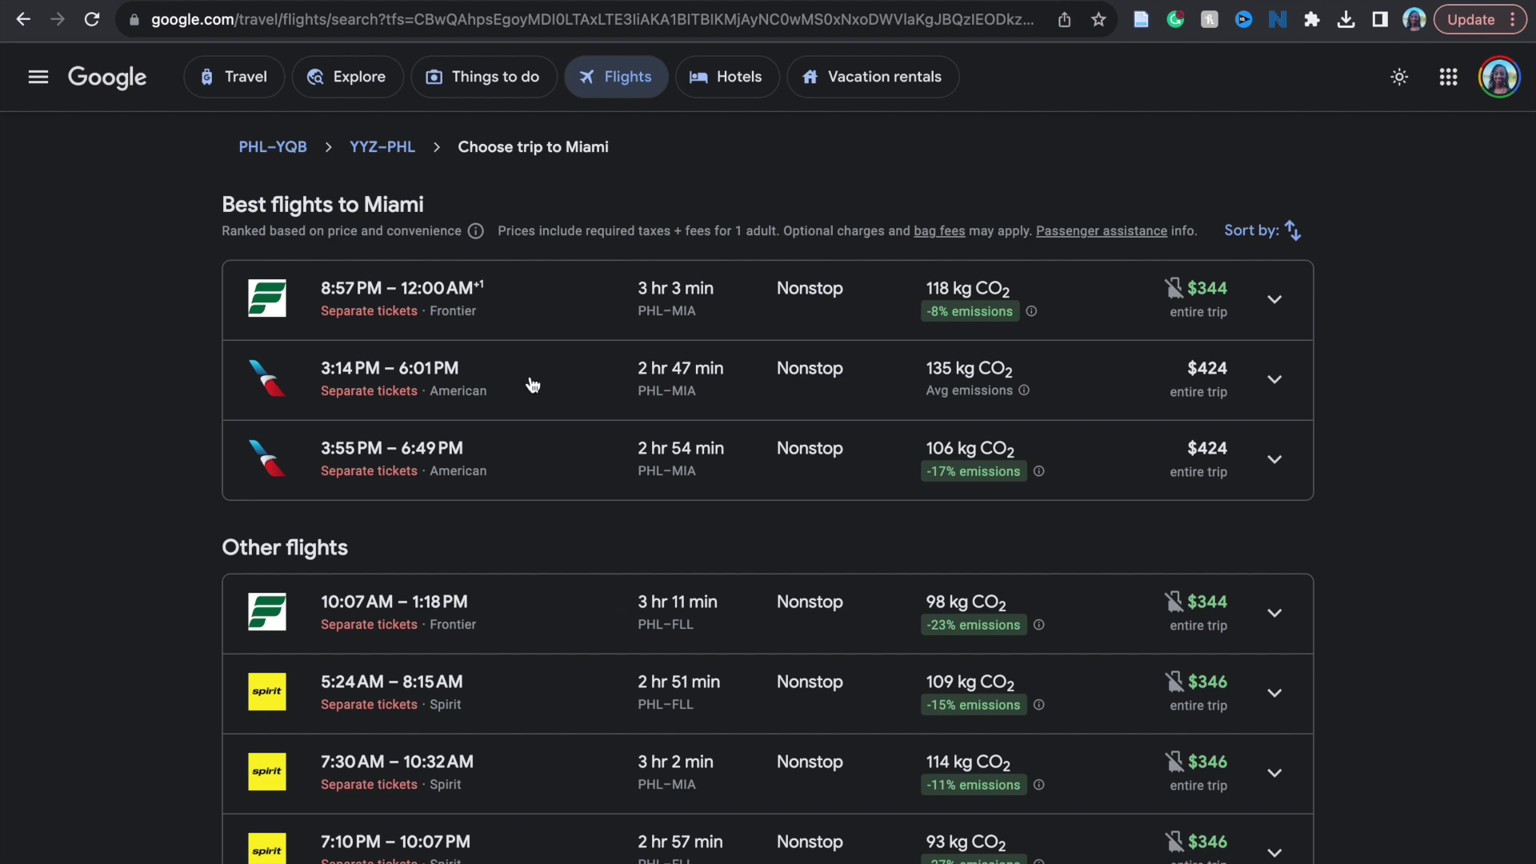
left_click(528, 316)
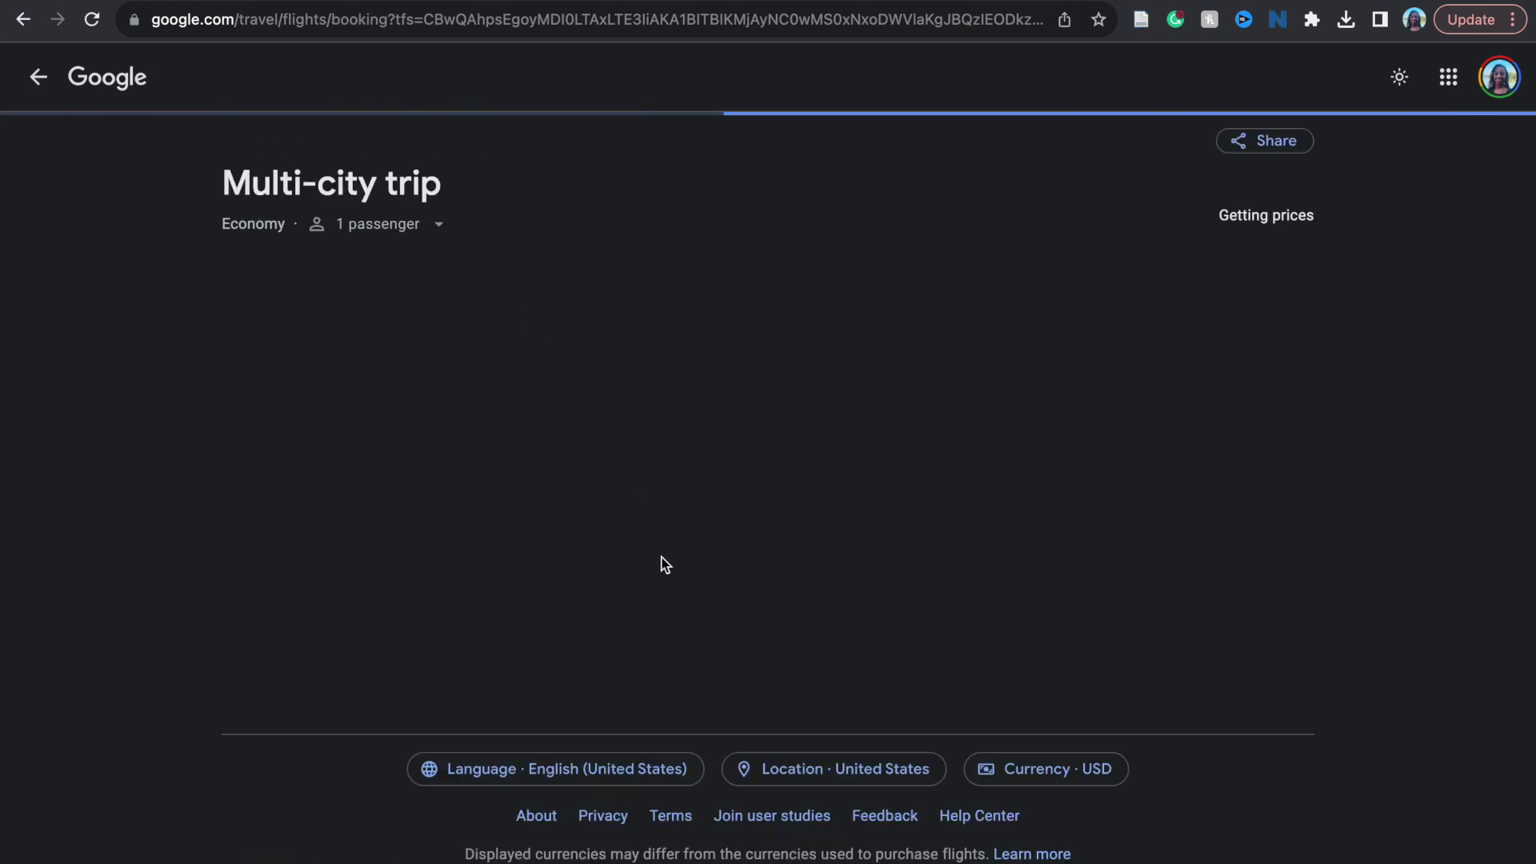
scroll(628, 604, "down", 1)
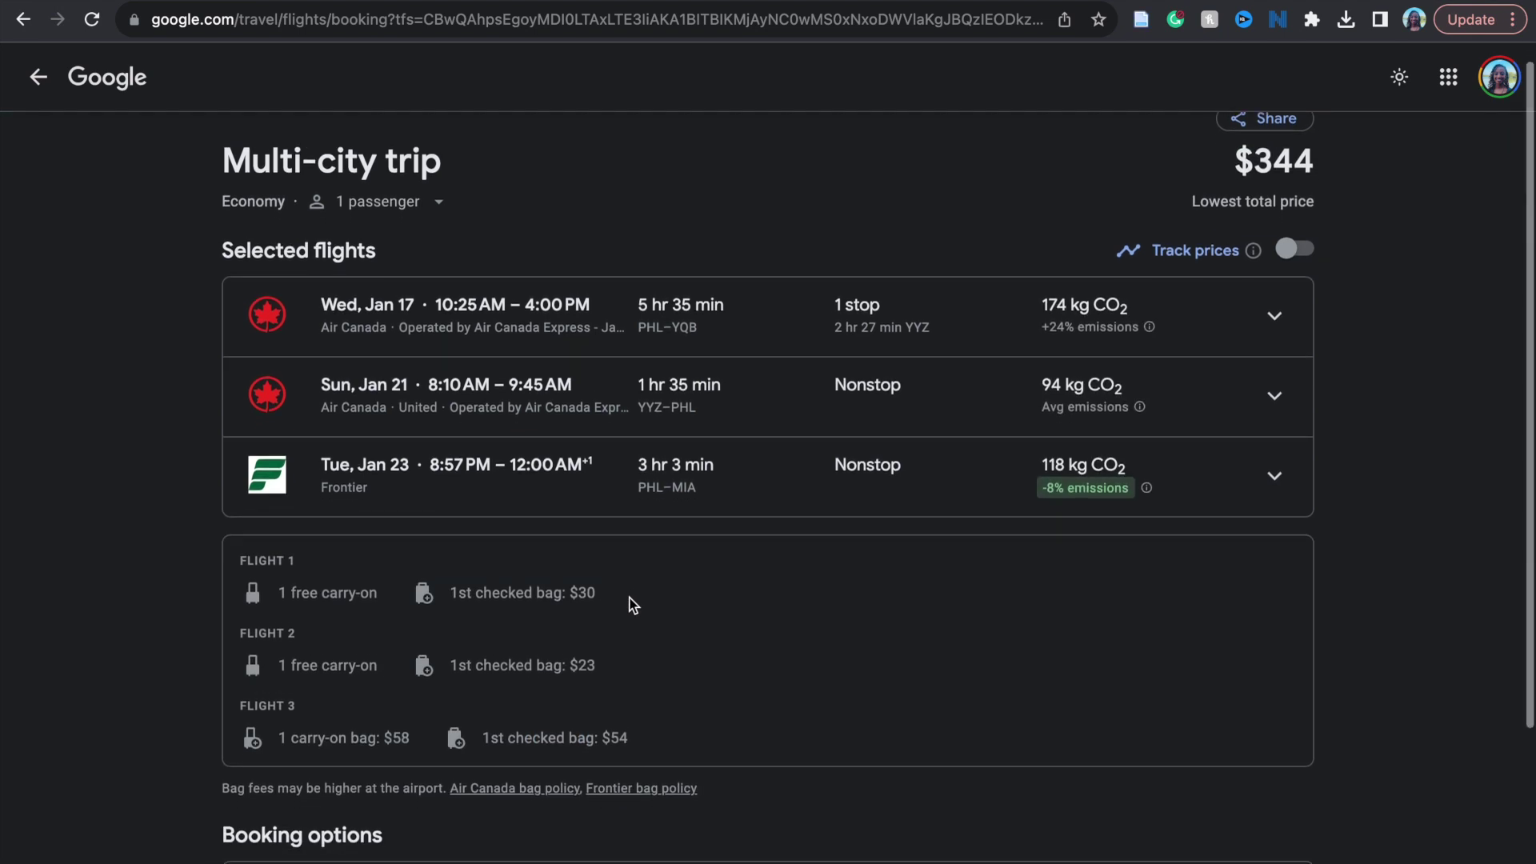
scroll(627, 603, "down", 3)
scroll(628, 605, "down", 1)
scroll(628, 603, "down", 1)
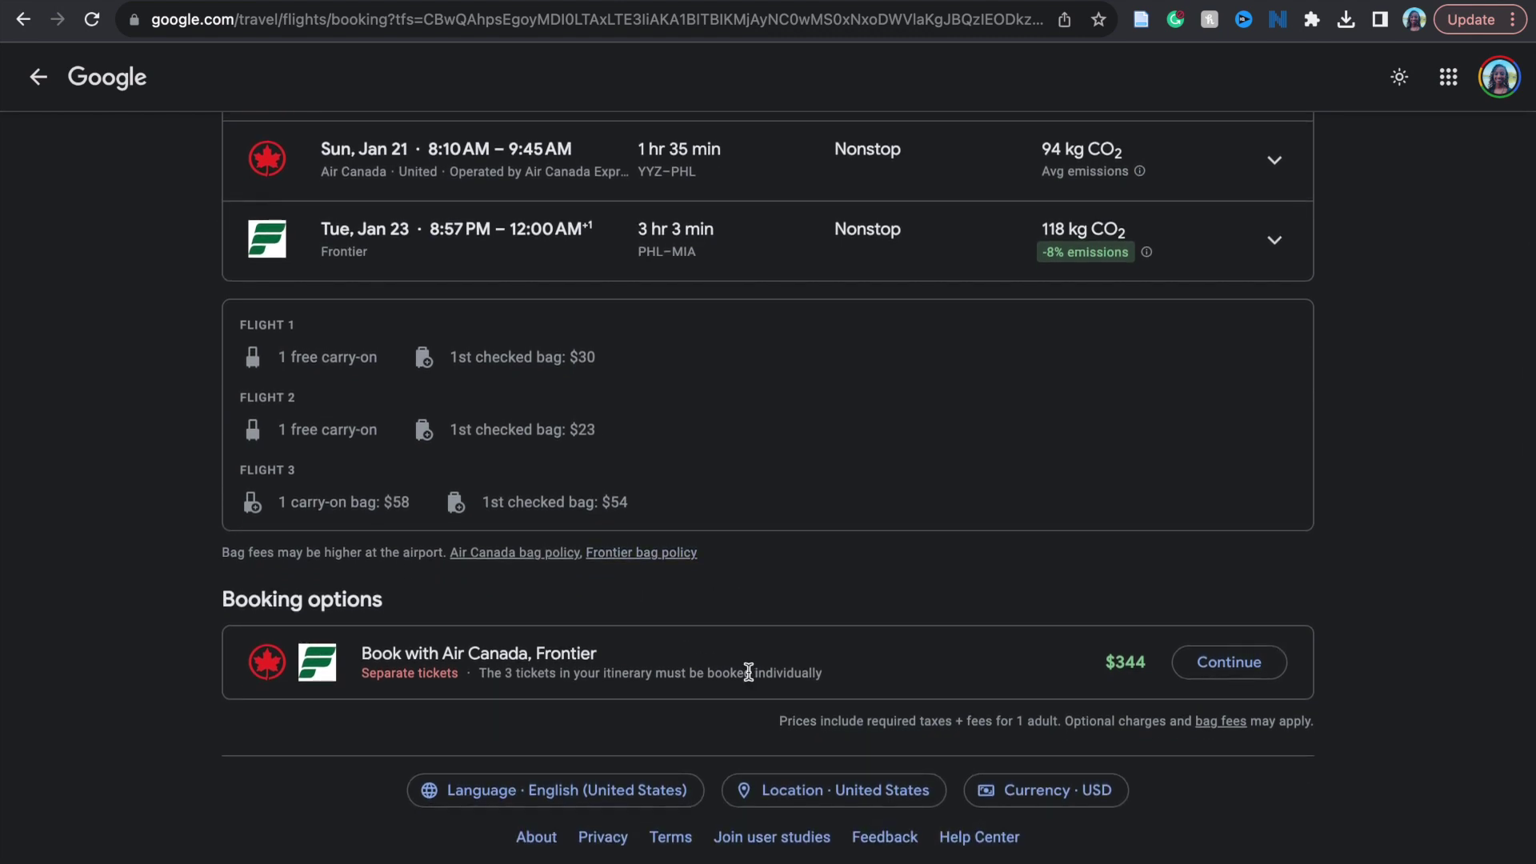
scroll(747, 673, "up", 2)
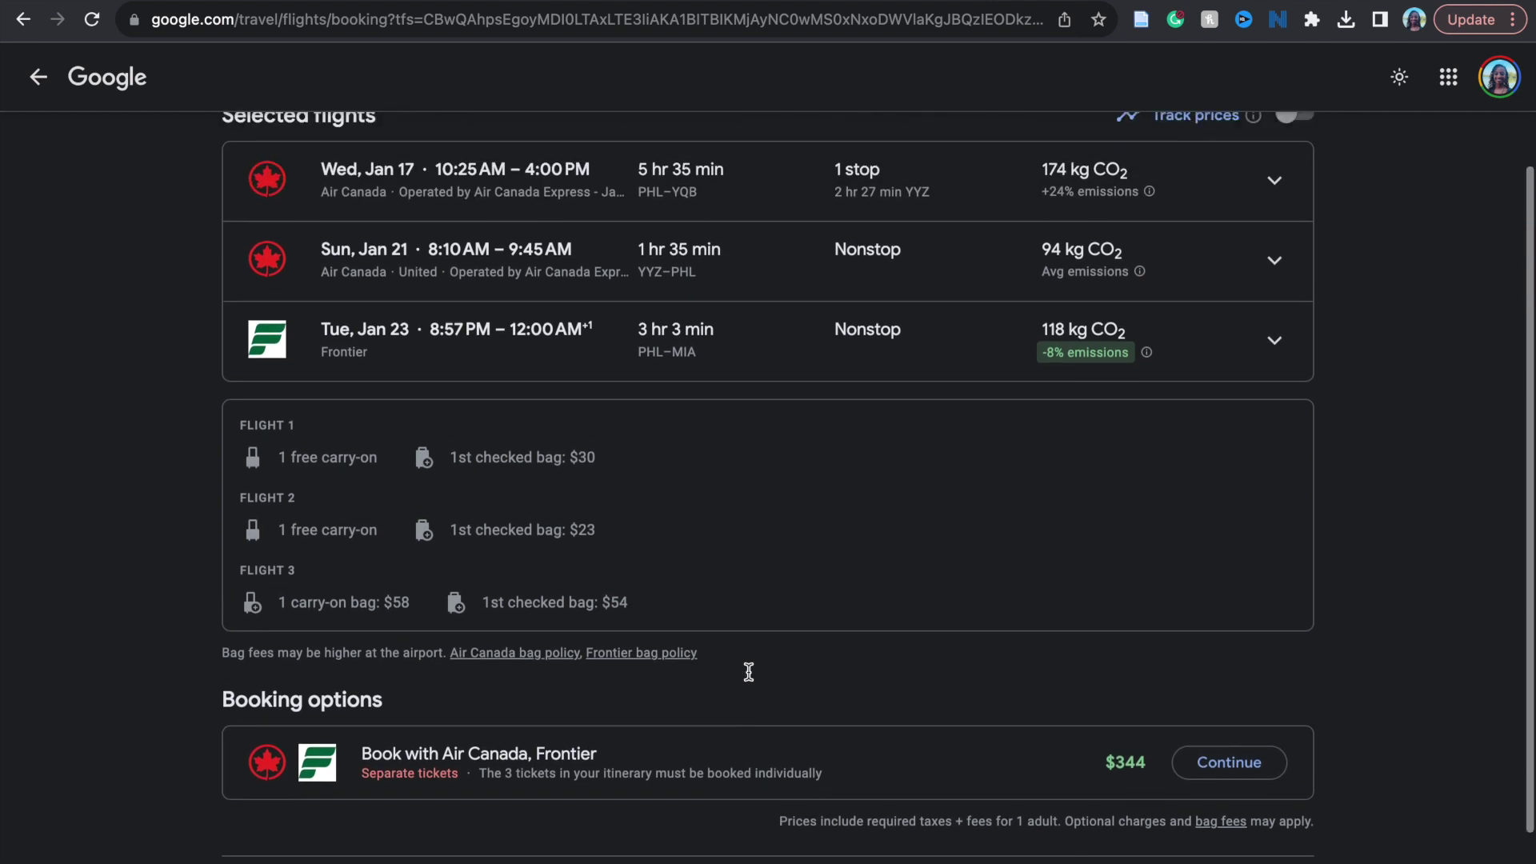
scroll(748, 672, "up", 3)
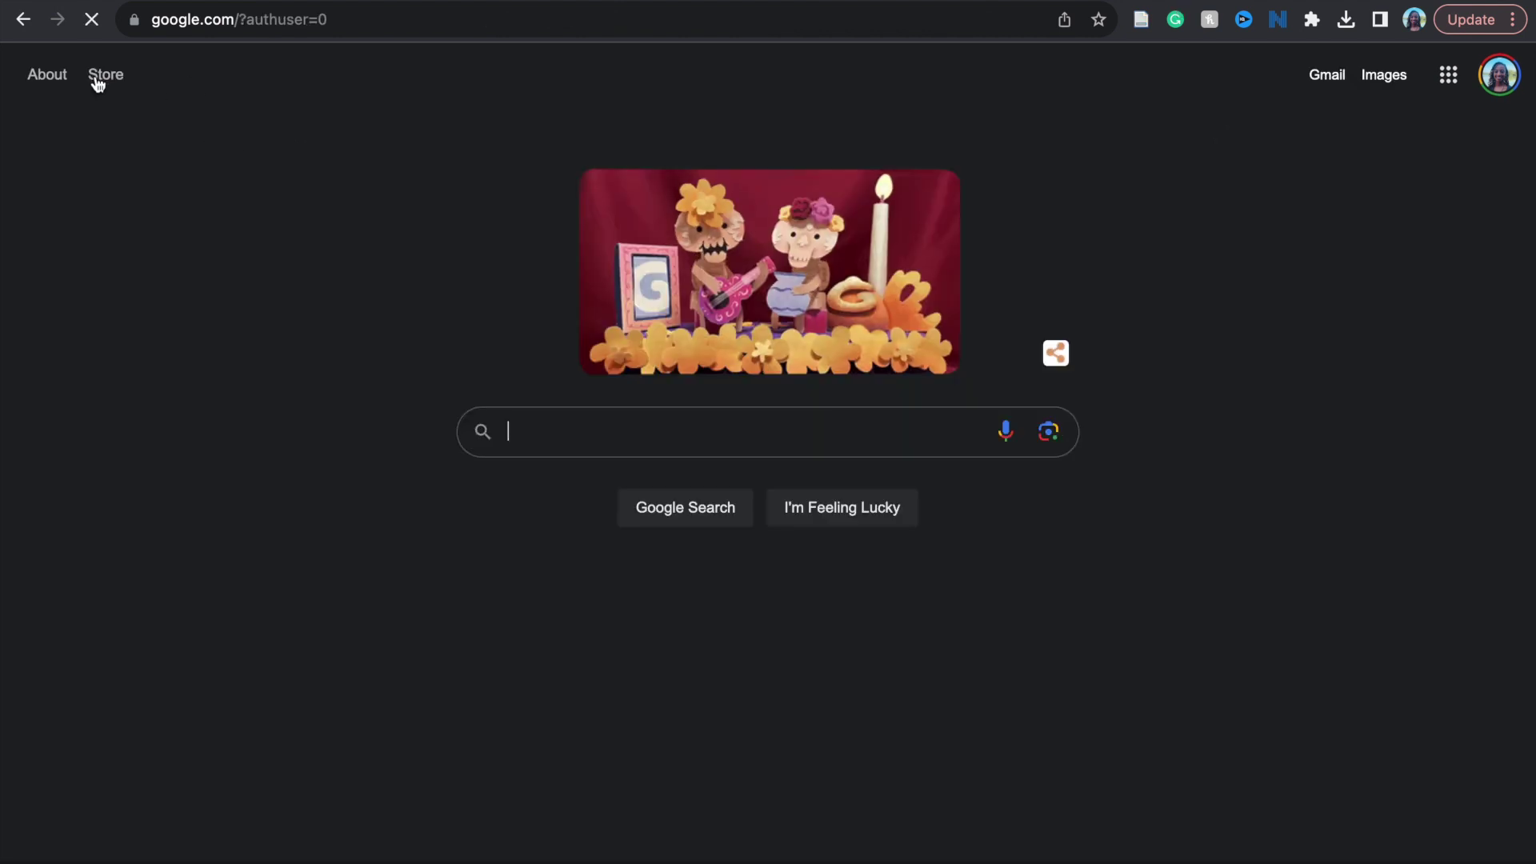
type("fl")
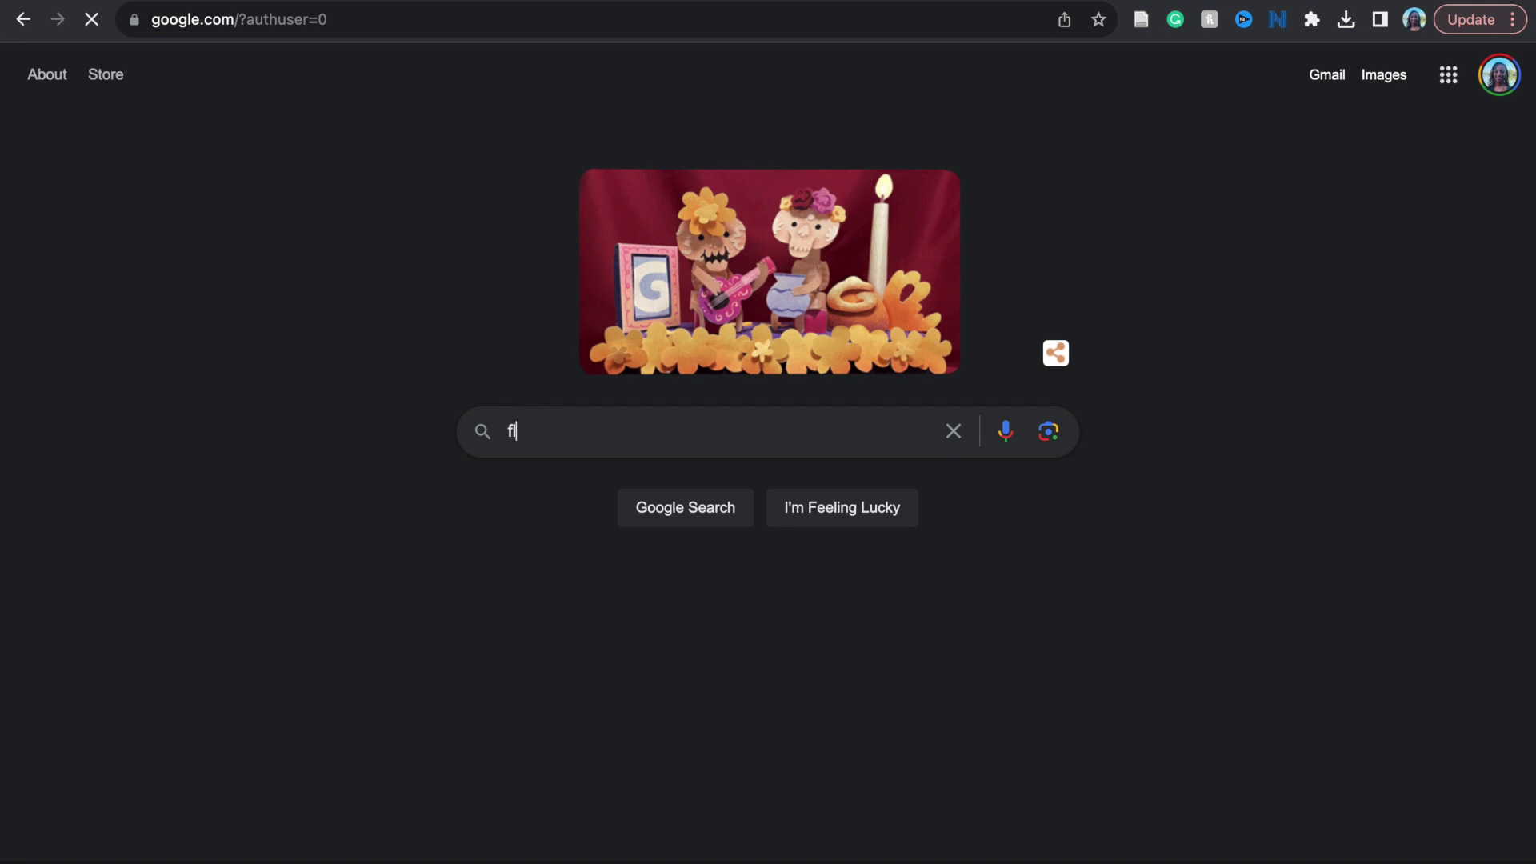
type("i")
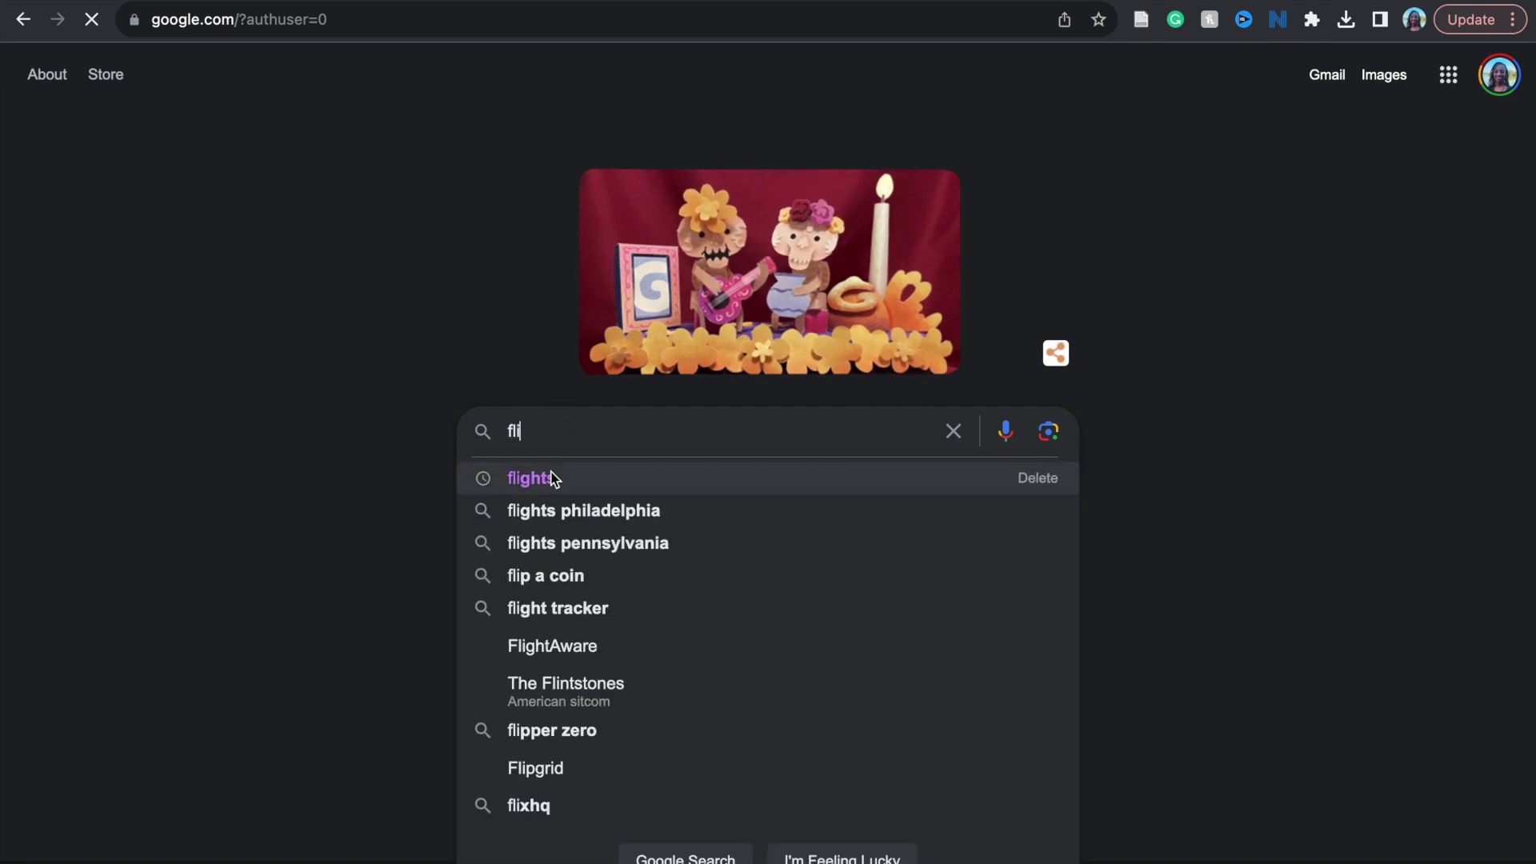
Search Google for 'flights' and open Google Flights from the results.
left_click(550, 478)
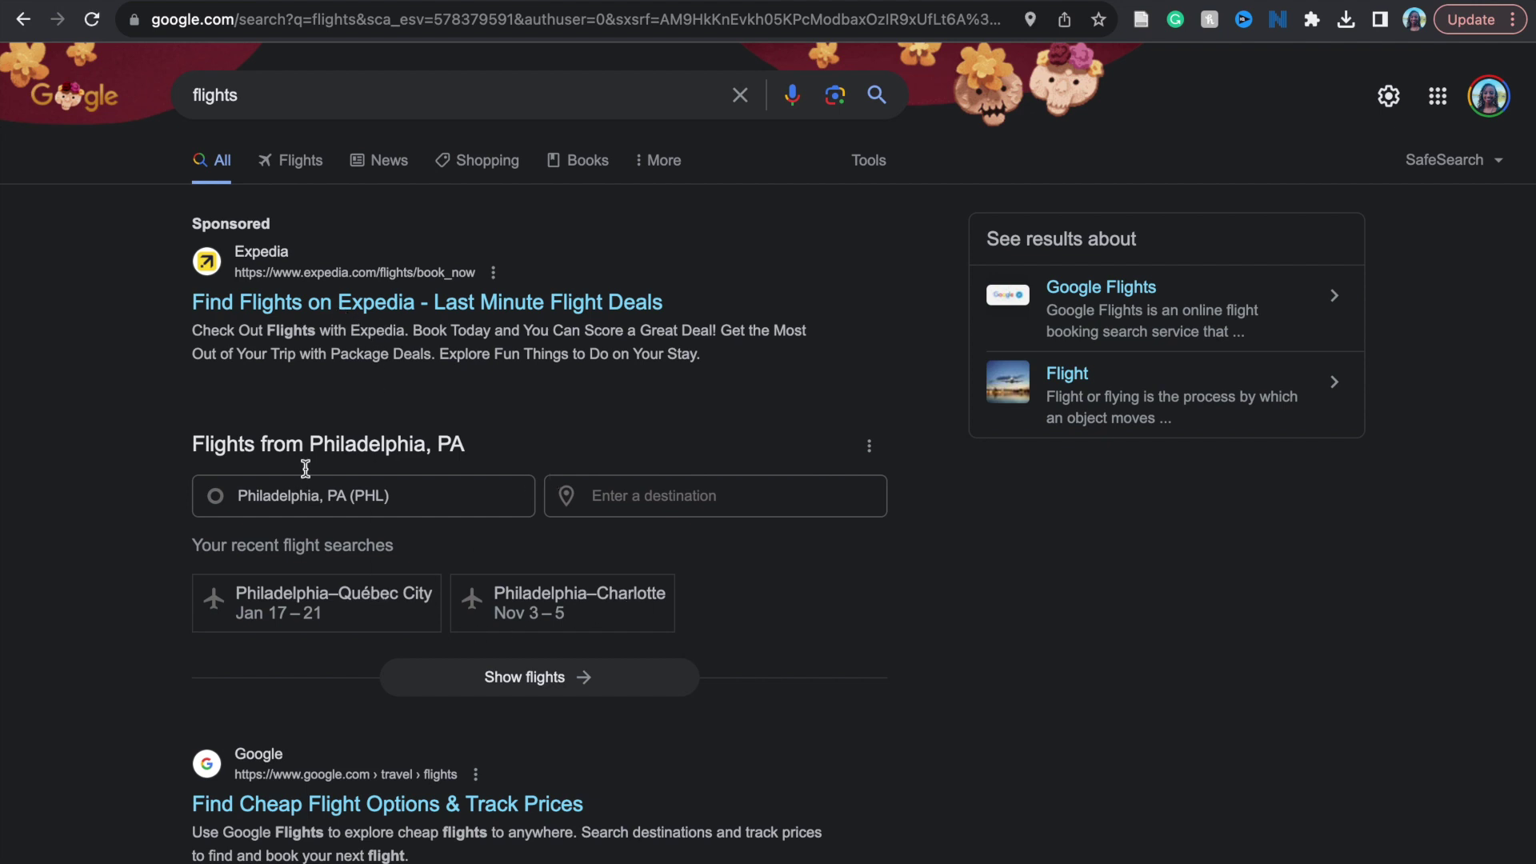
left_click(300, 160)
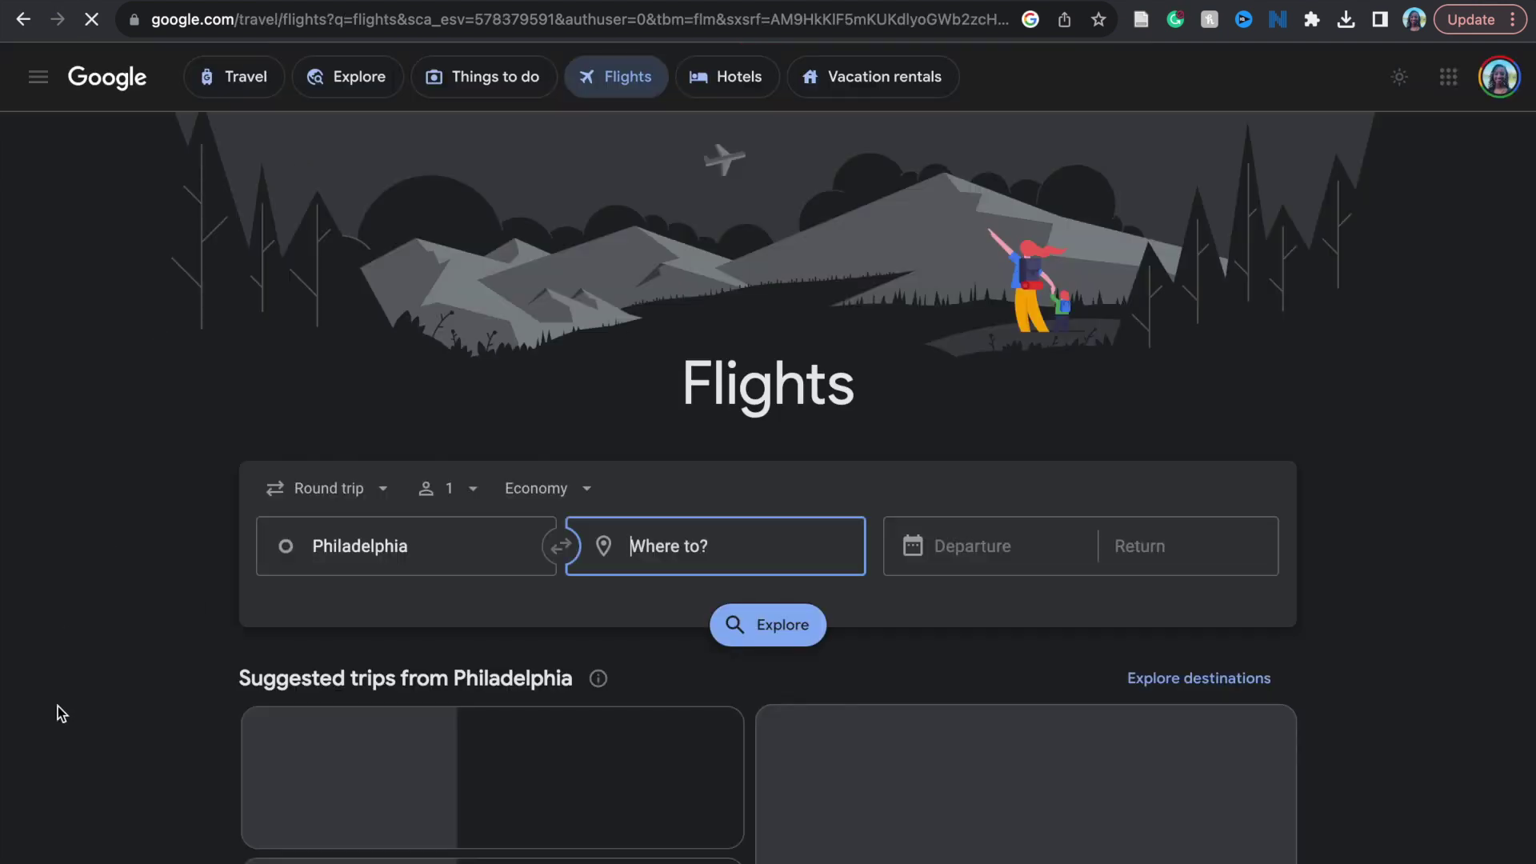
scroll(57, 707, "down", 2)
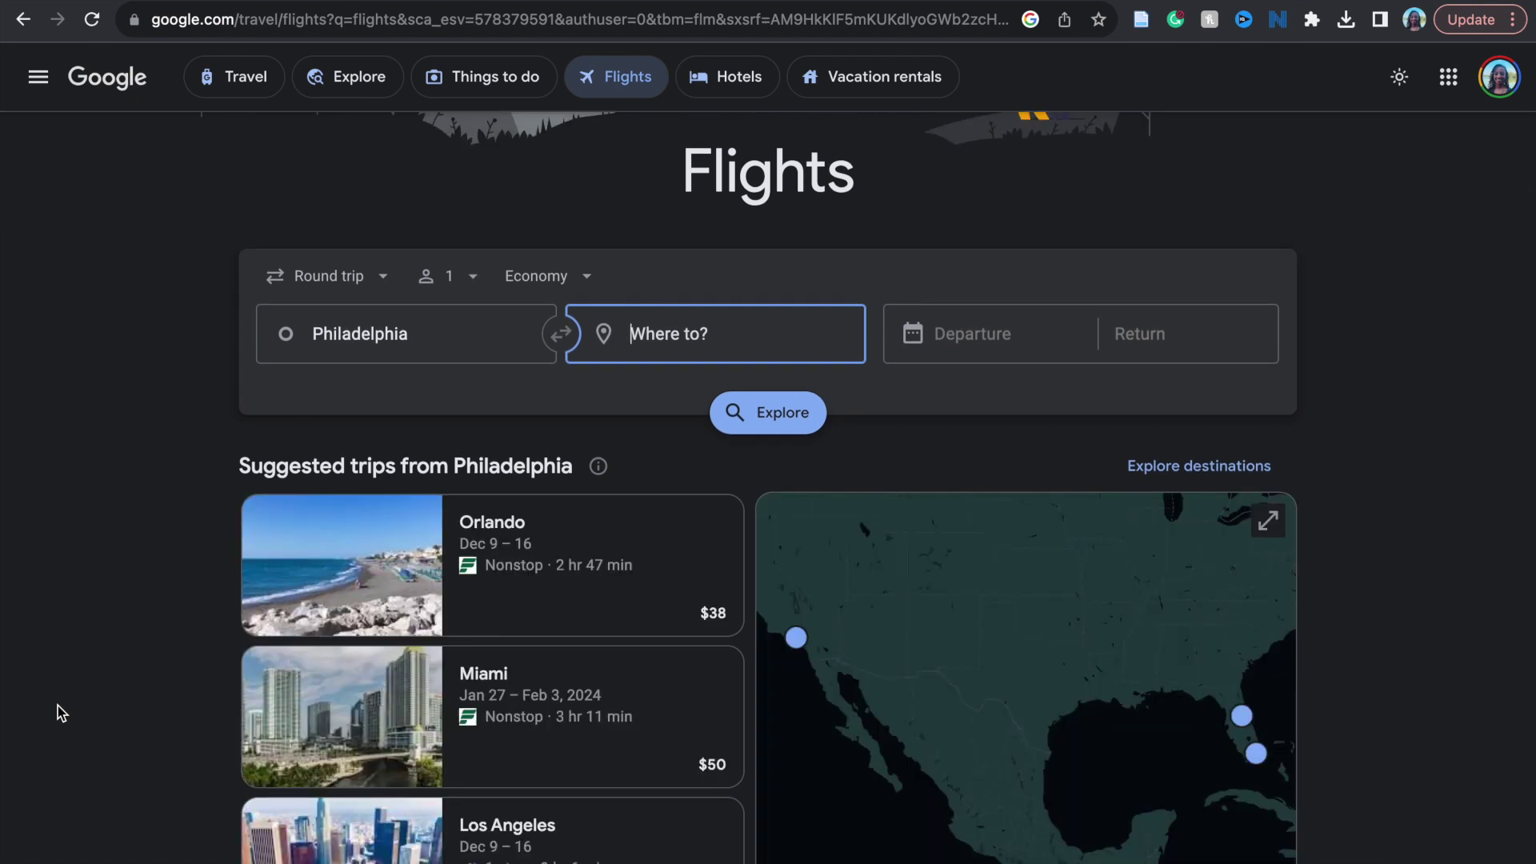
scroll(59, 709, "down", 2)
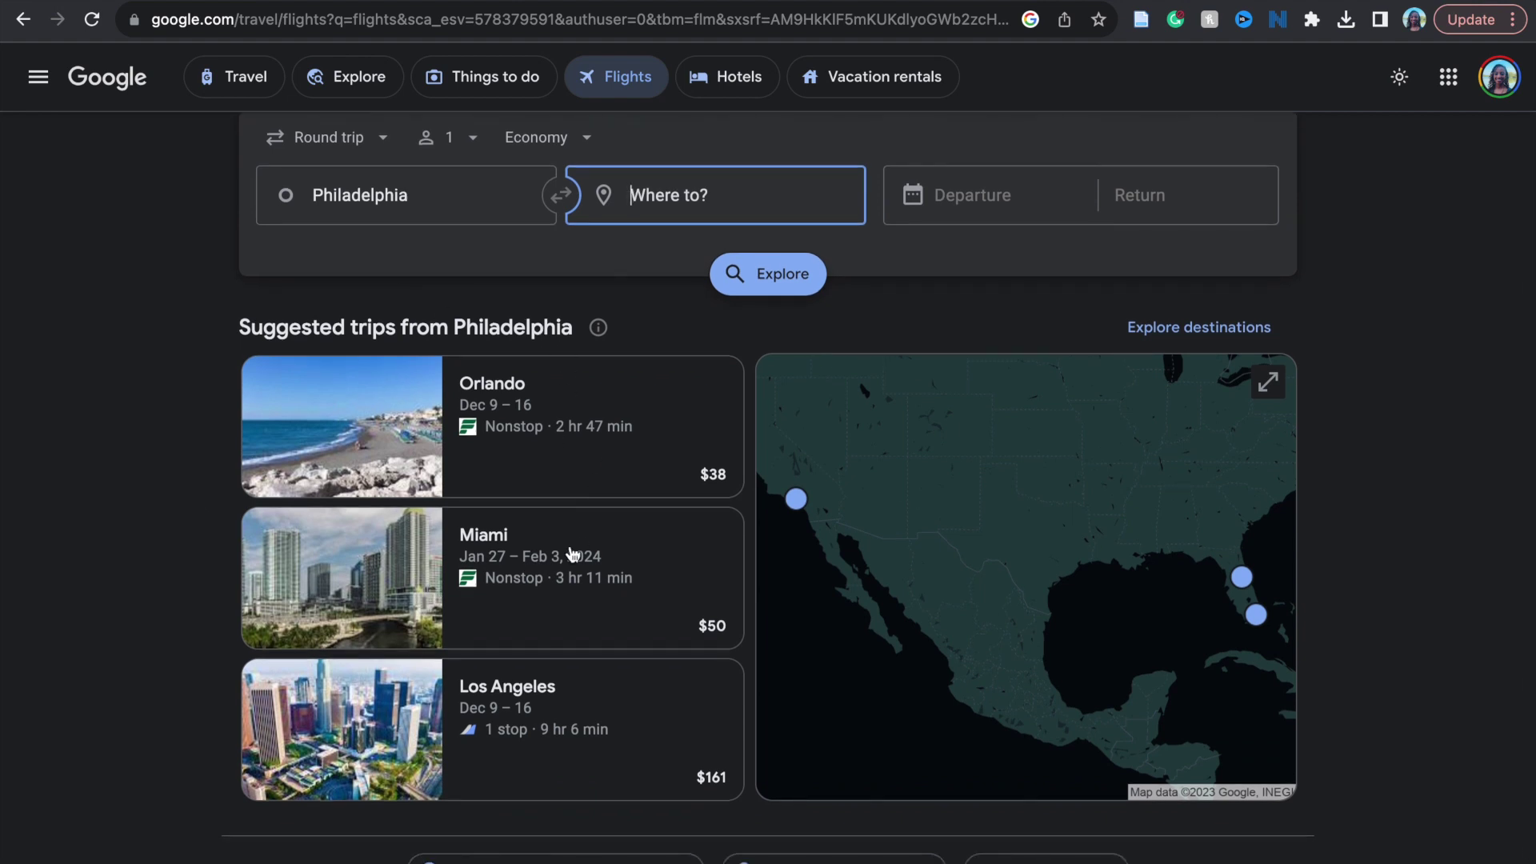
left_click(649, 582)
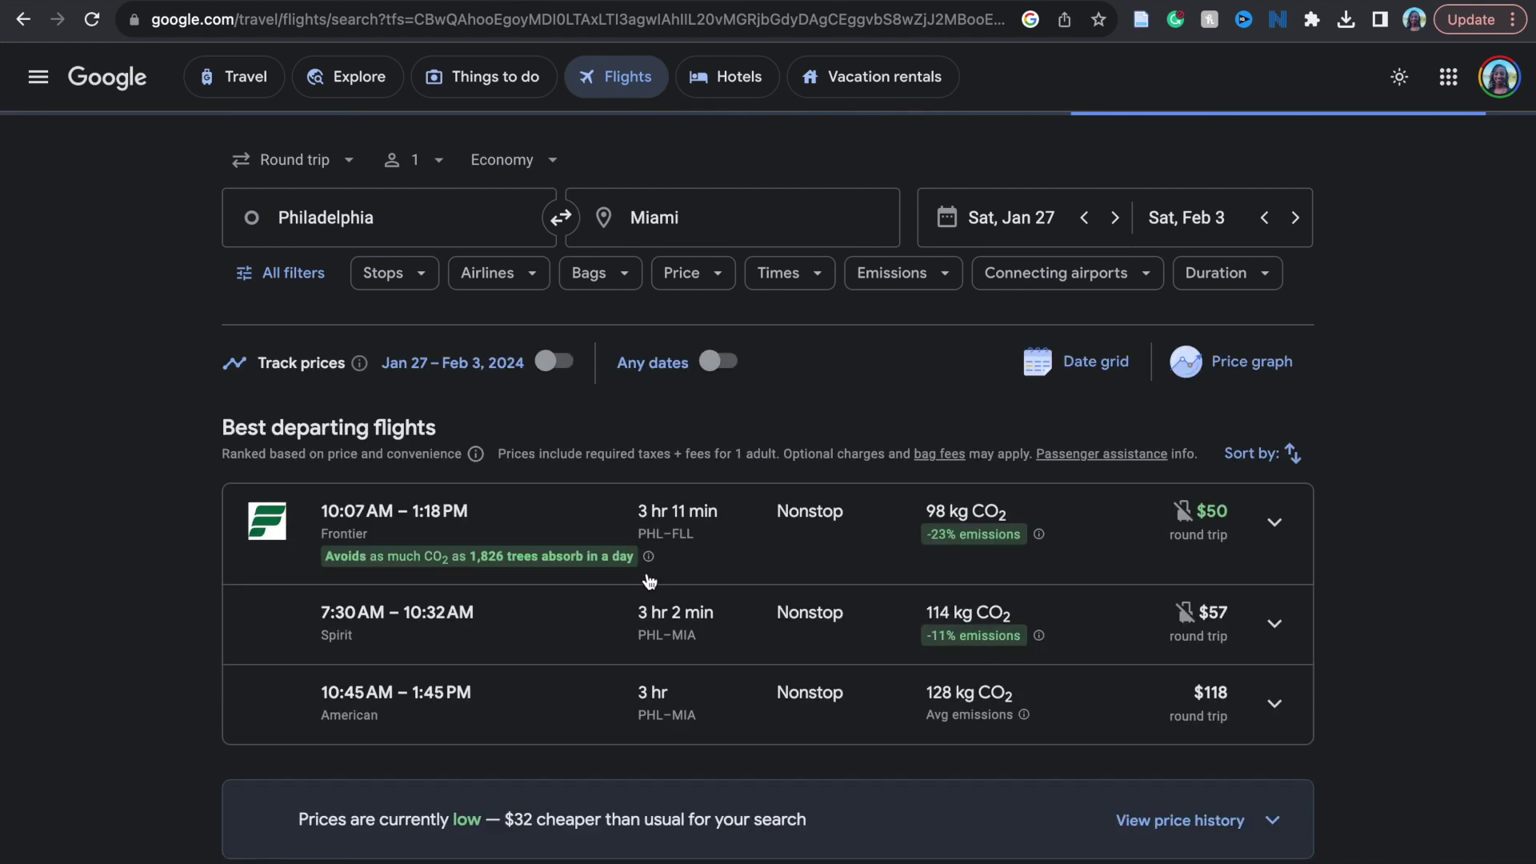
scroll(649, 581, "down", 1)
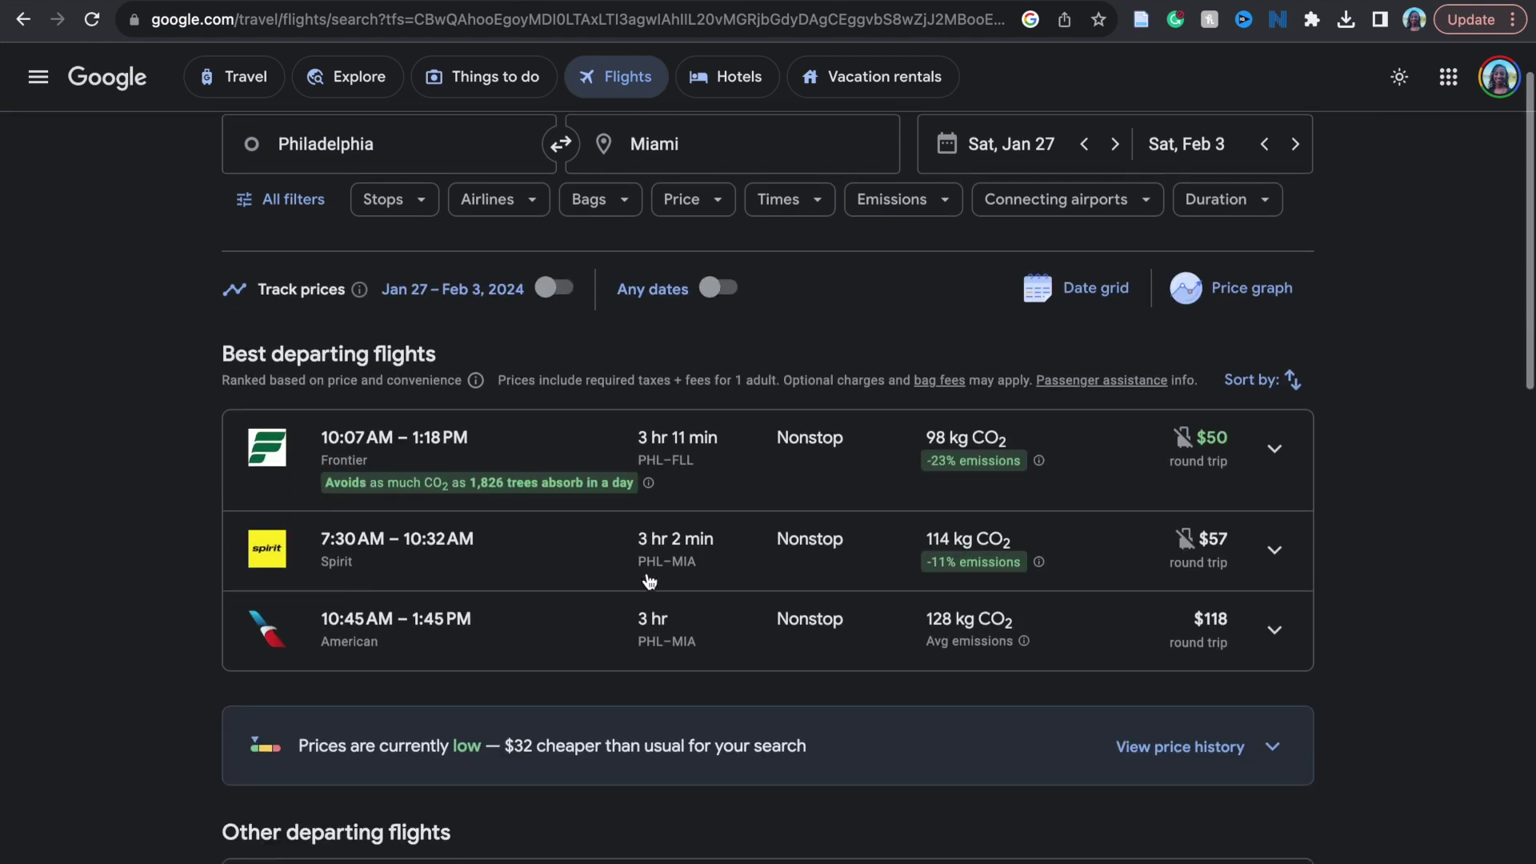
scroll(648, 581, "down", 1)
scroll(648, 581, "down", 3)
scroll(648, 577, "down", 1)
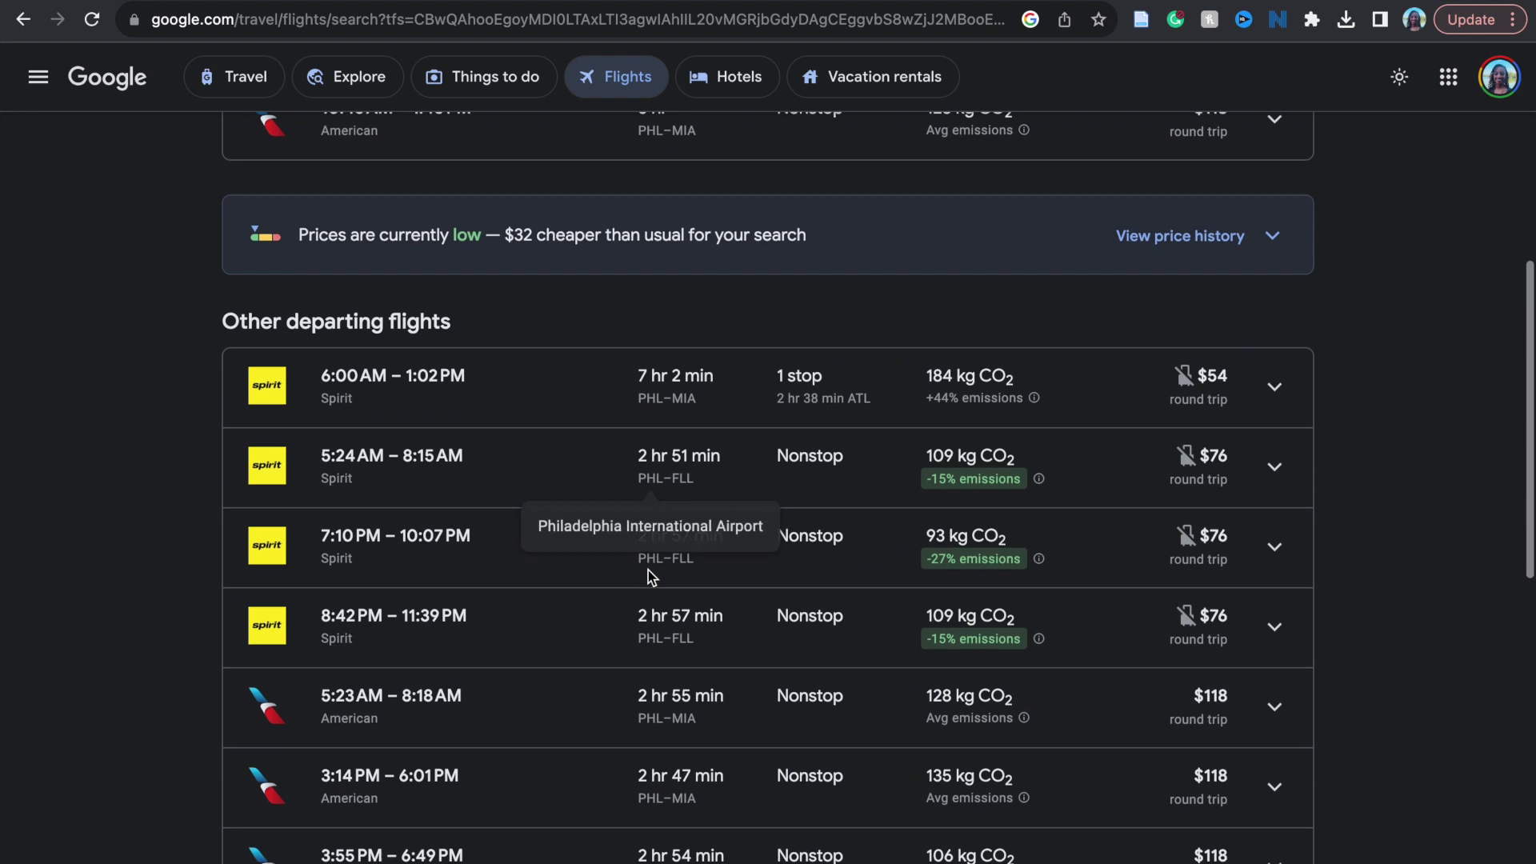
scroll(649, 577, "up", 2)
scroll(648, 578, "up", 1)
scroll(649, 577, "up", 2)
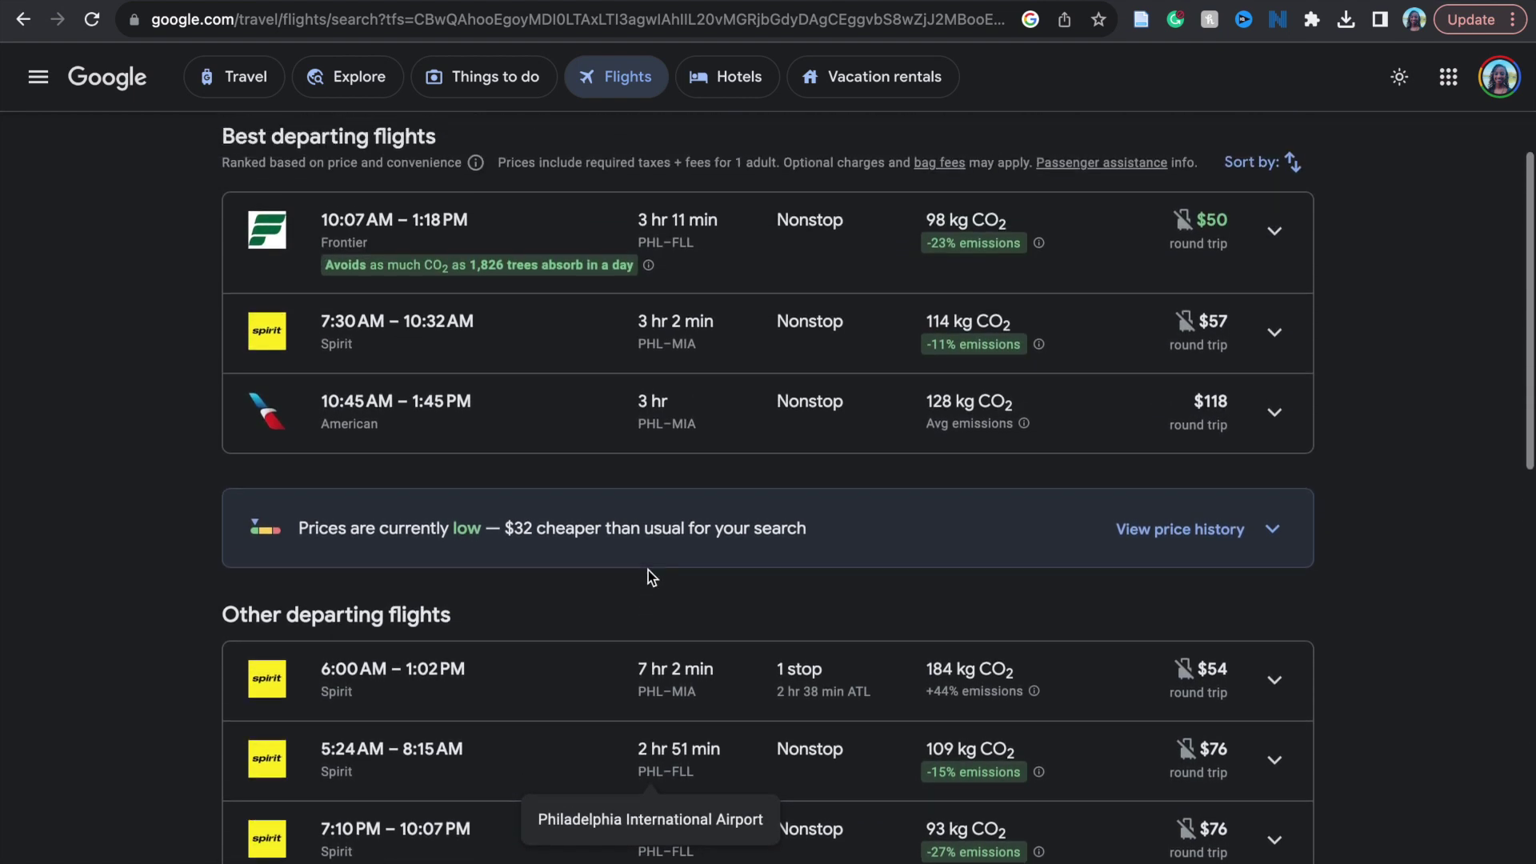
scroll(649, 578, "up", 1)
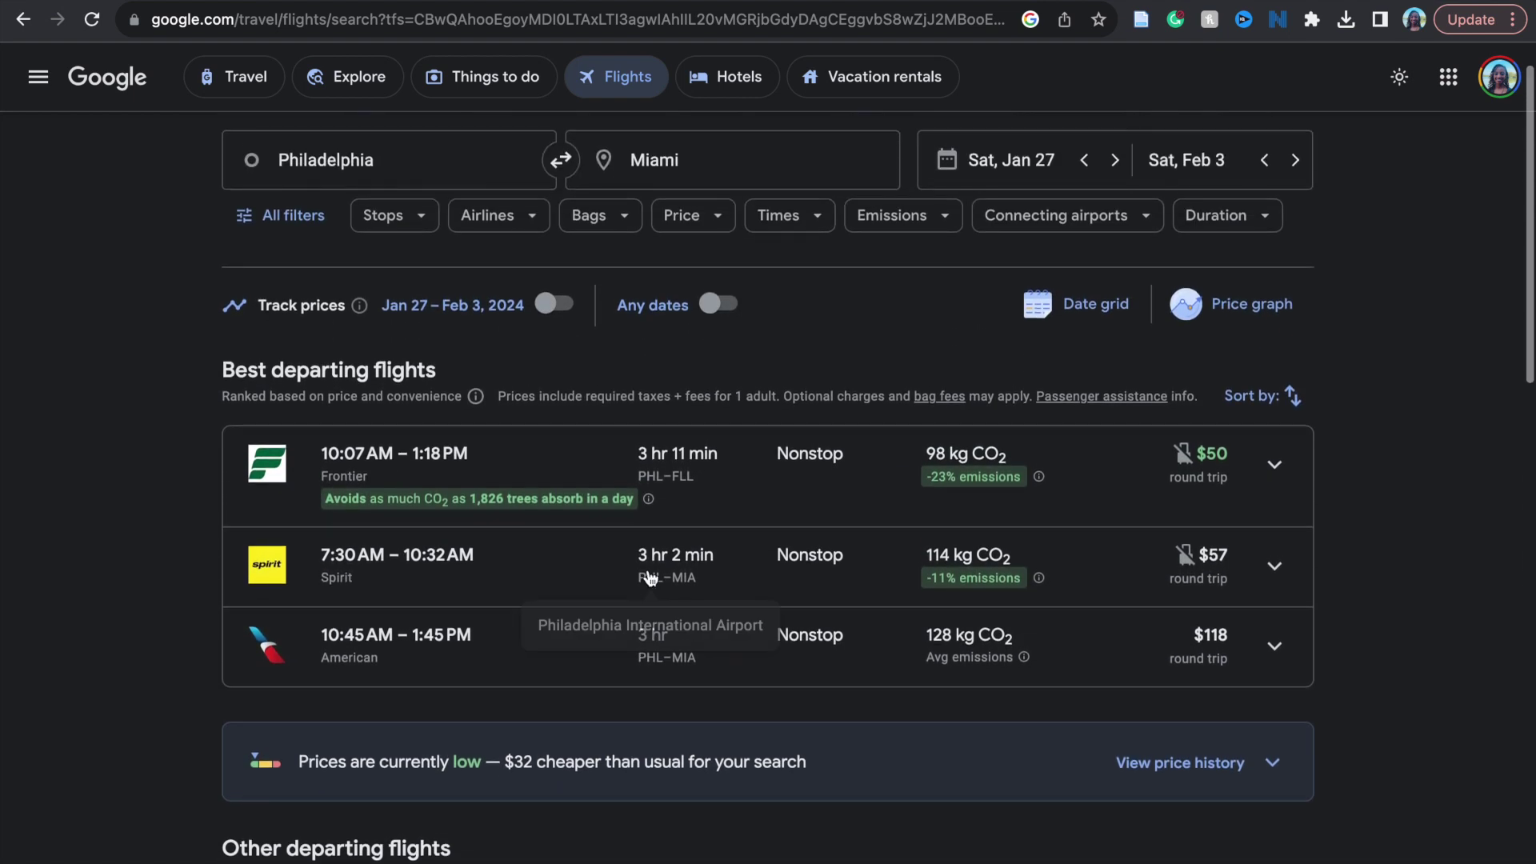
scroll(648, 576, "up", 1)
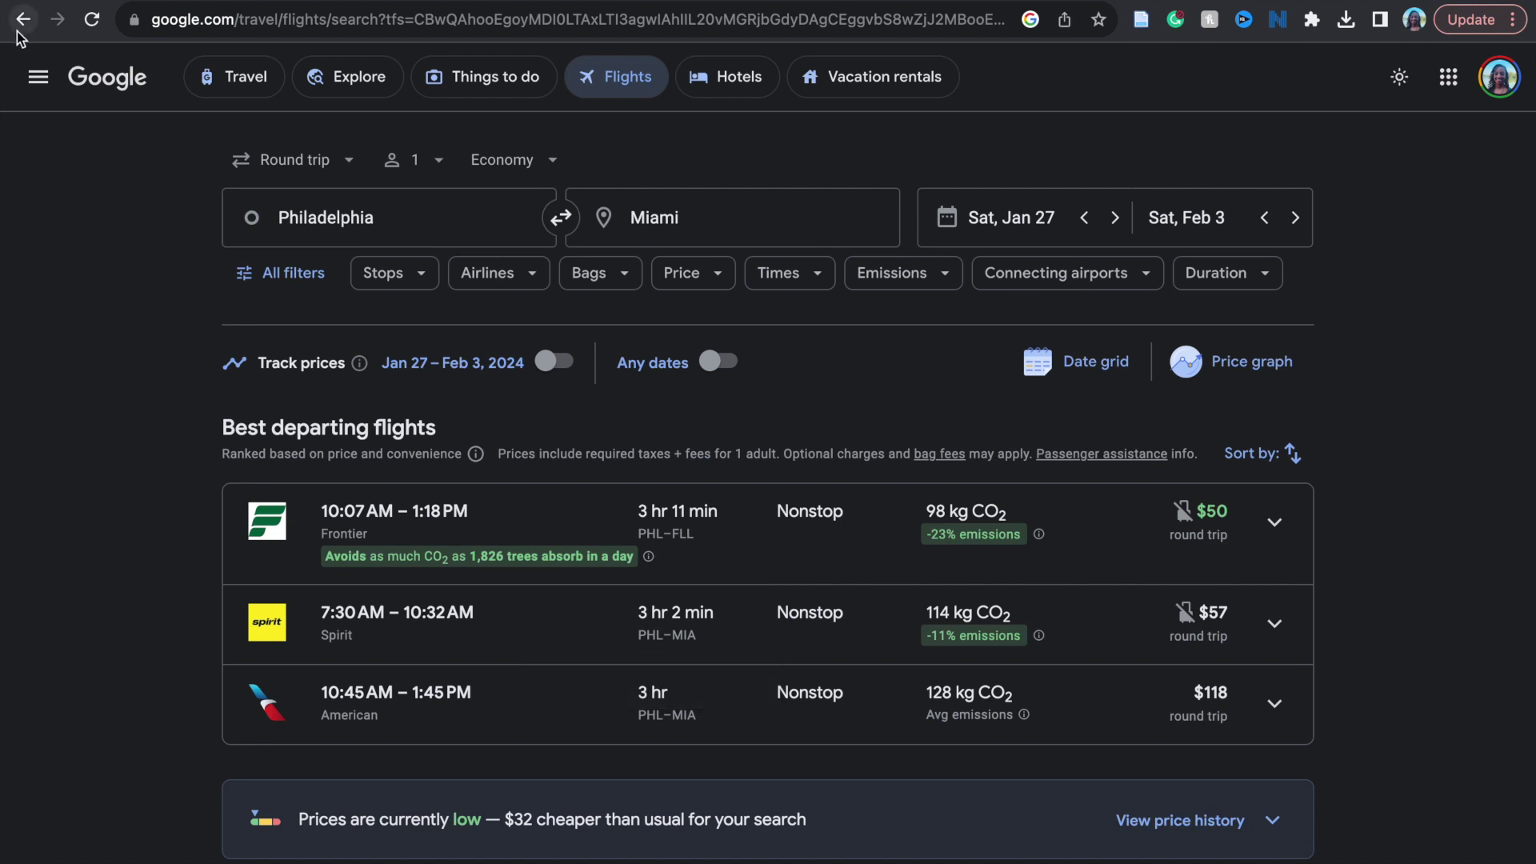
Go back to the flight search page and open Explore destinations from Philadelphia.
left_click(24, 17)
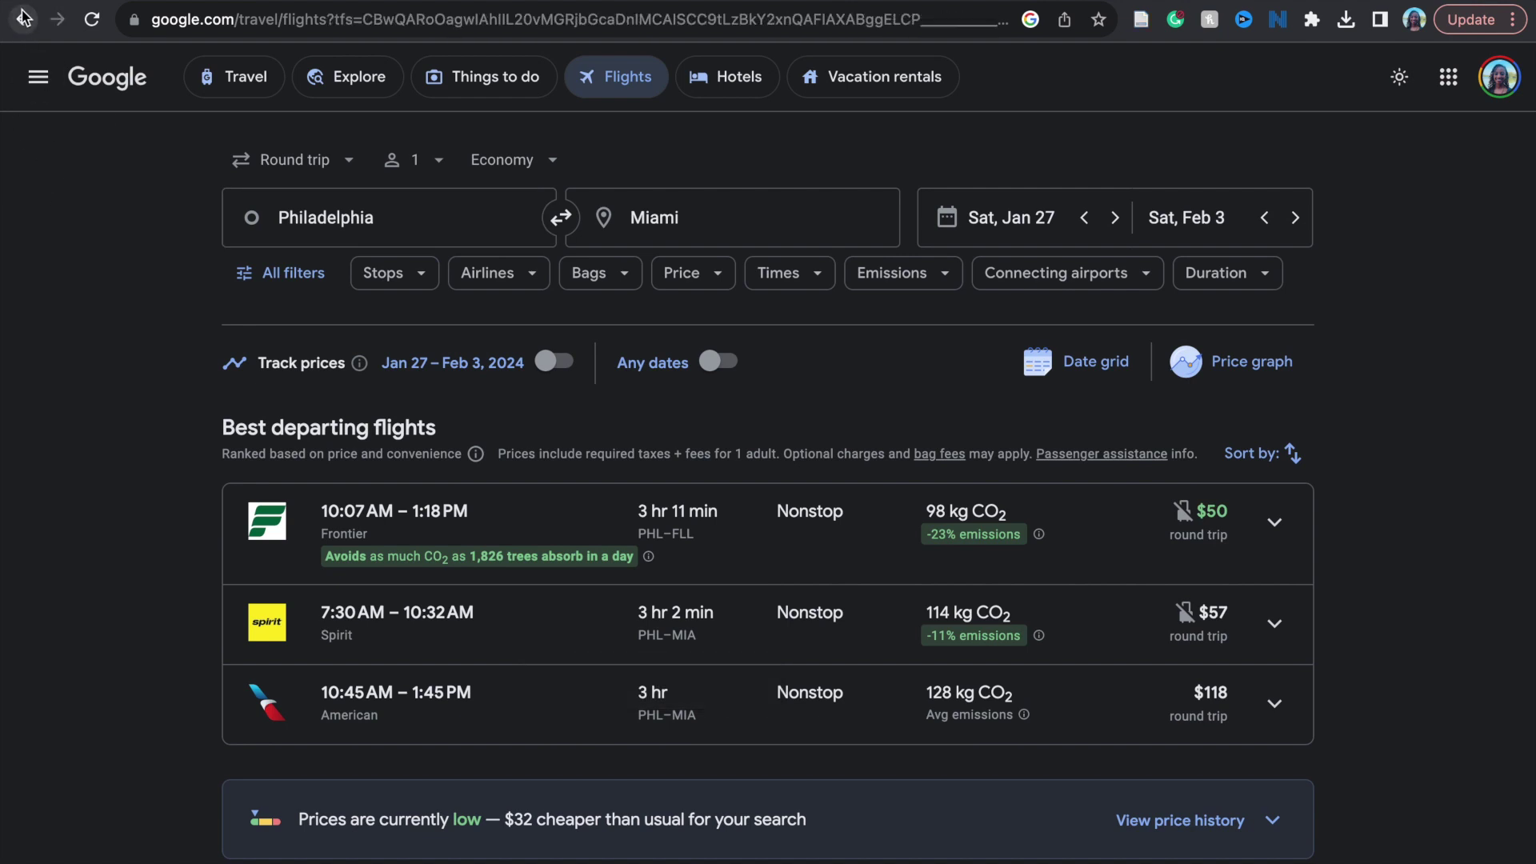
scroll(685, 656, "down", 5)
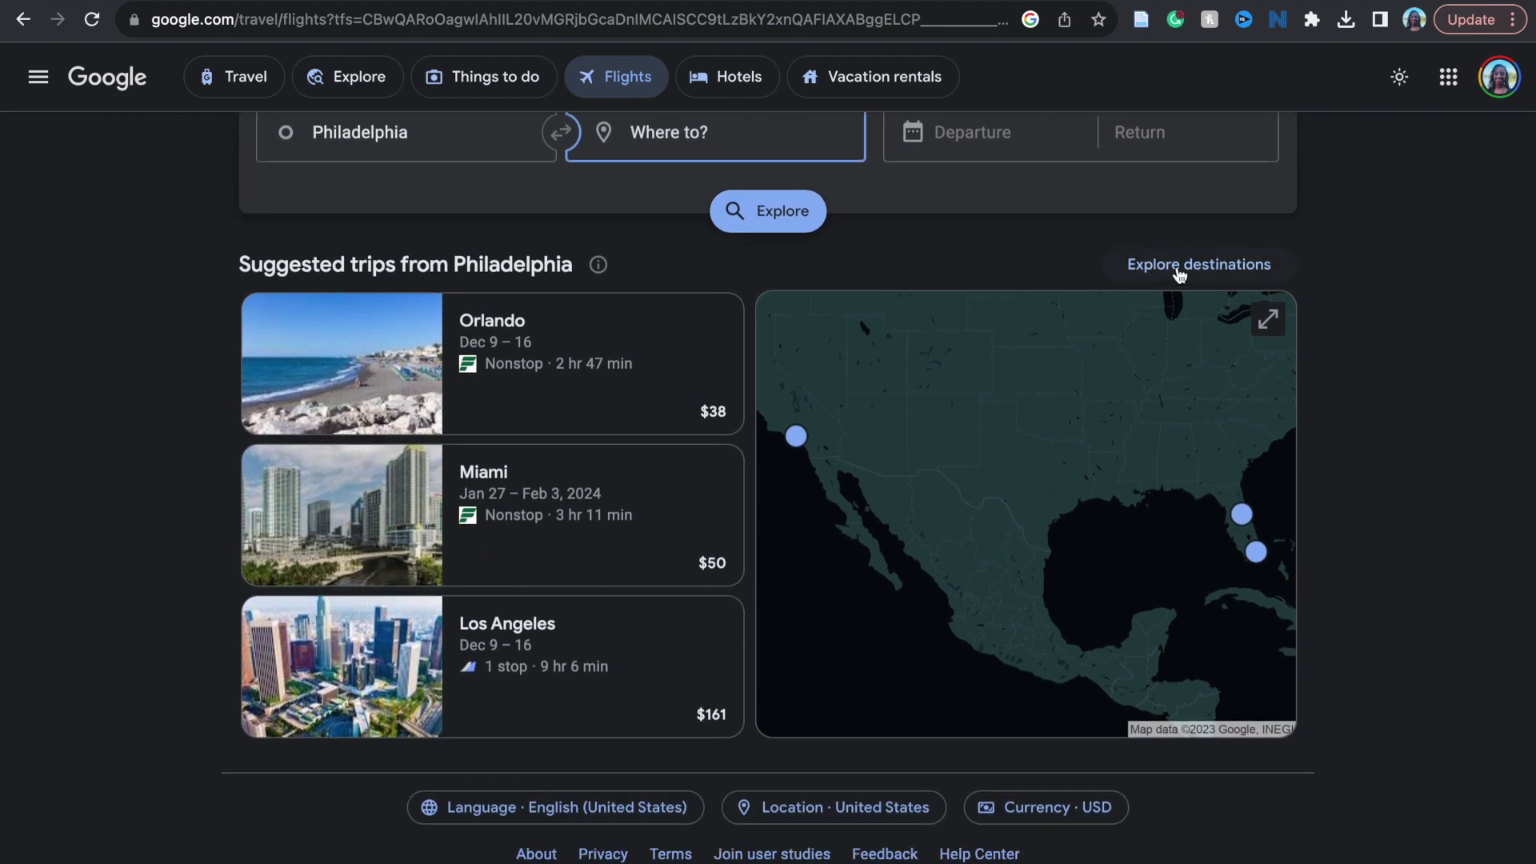
left_click(1178, 266)
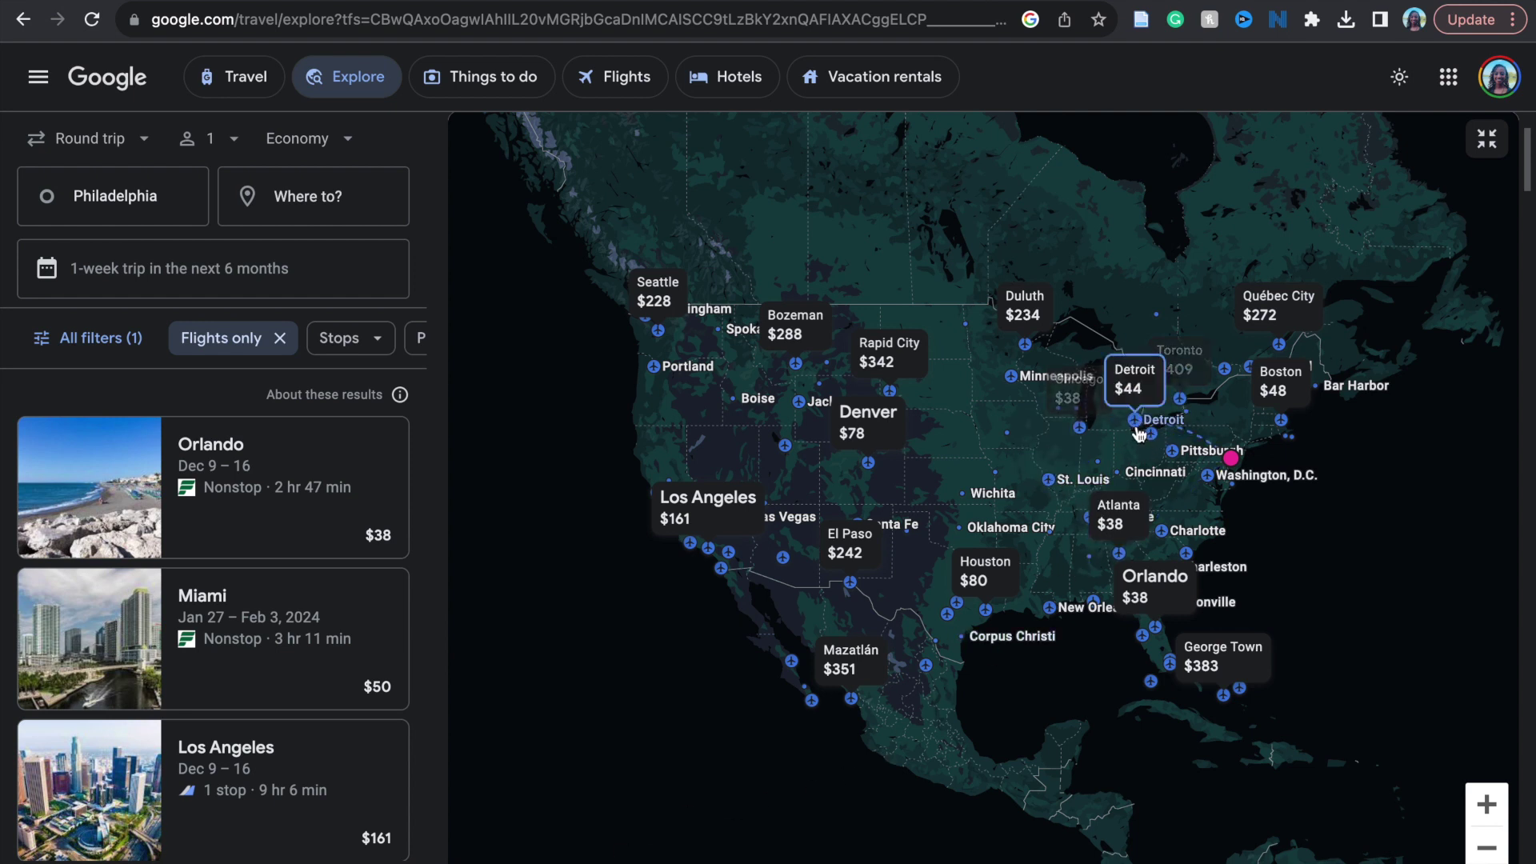
Open the Duluth $234 destination panel with flights, things to do, stays and when to visit.
left_click(1025, 346)
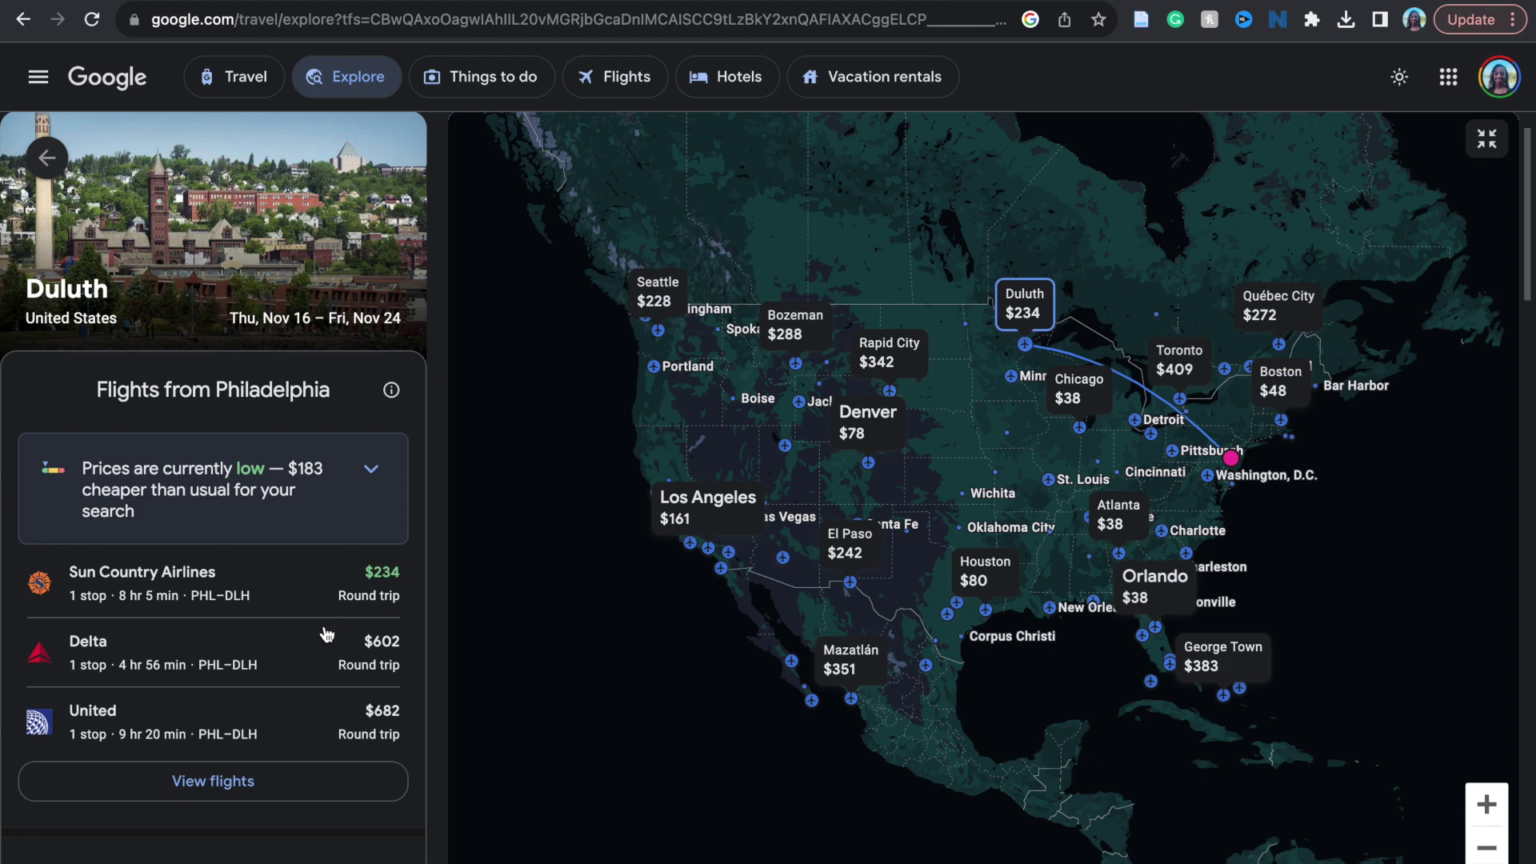
scroll(304, 694, "down", 1)
scroll(304, 695, "down", 2)
scroll(304, 693, "down", 2)
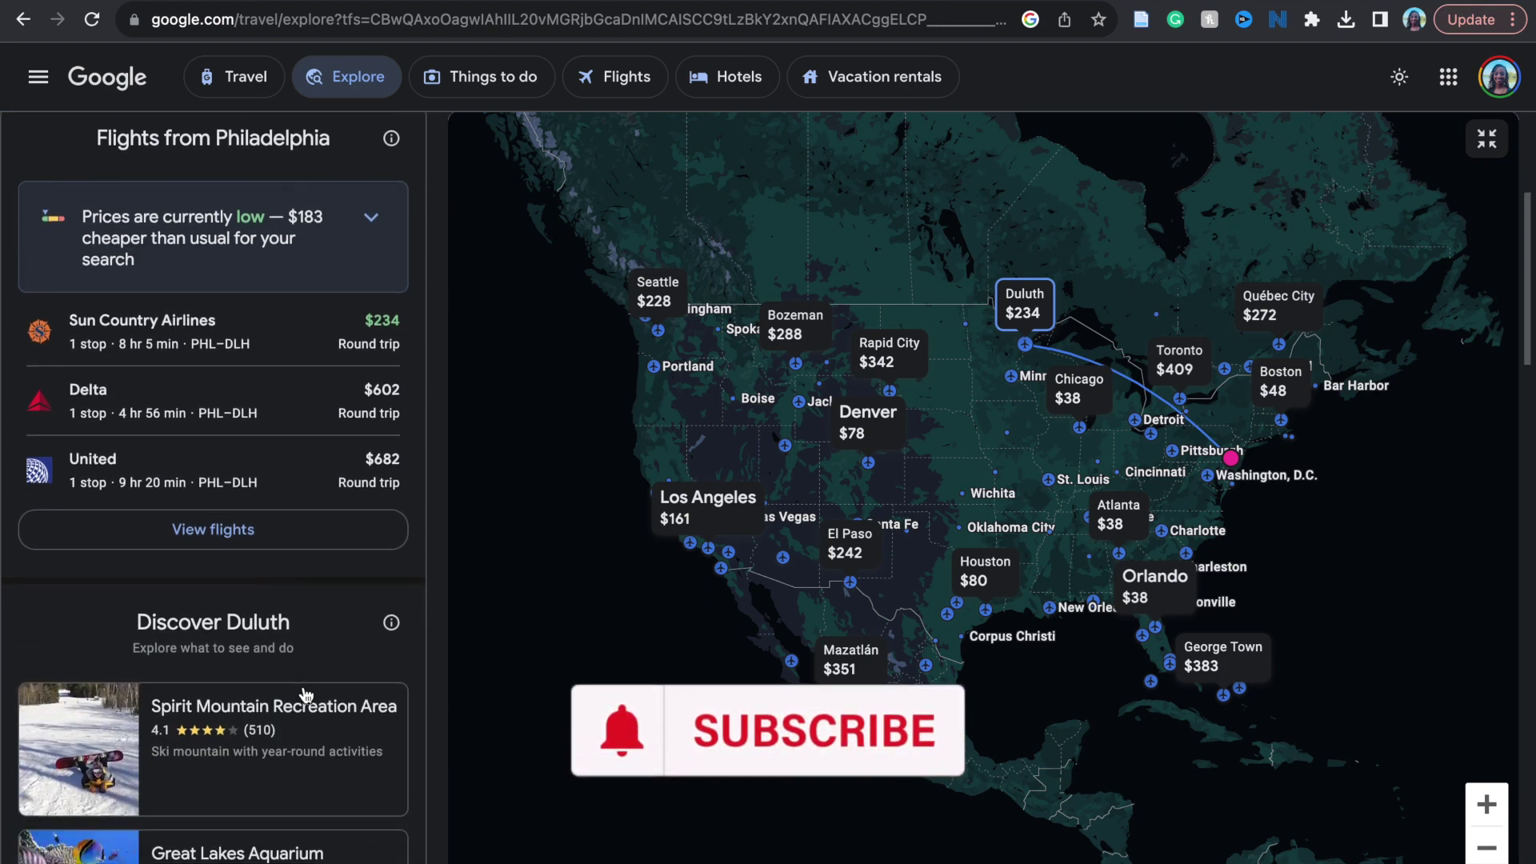
scroll(304, 694, "down", 1)
scroll(304, 694, "down", 1)
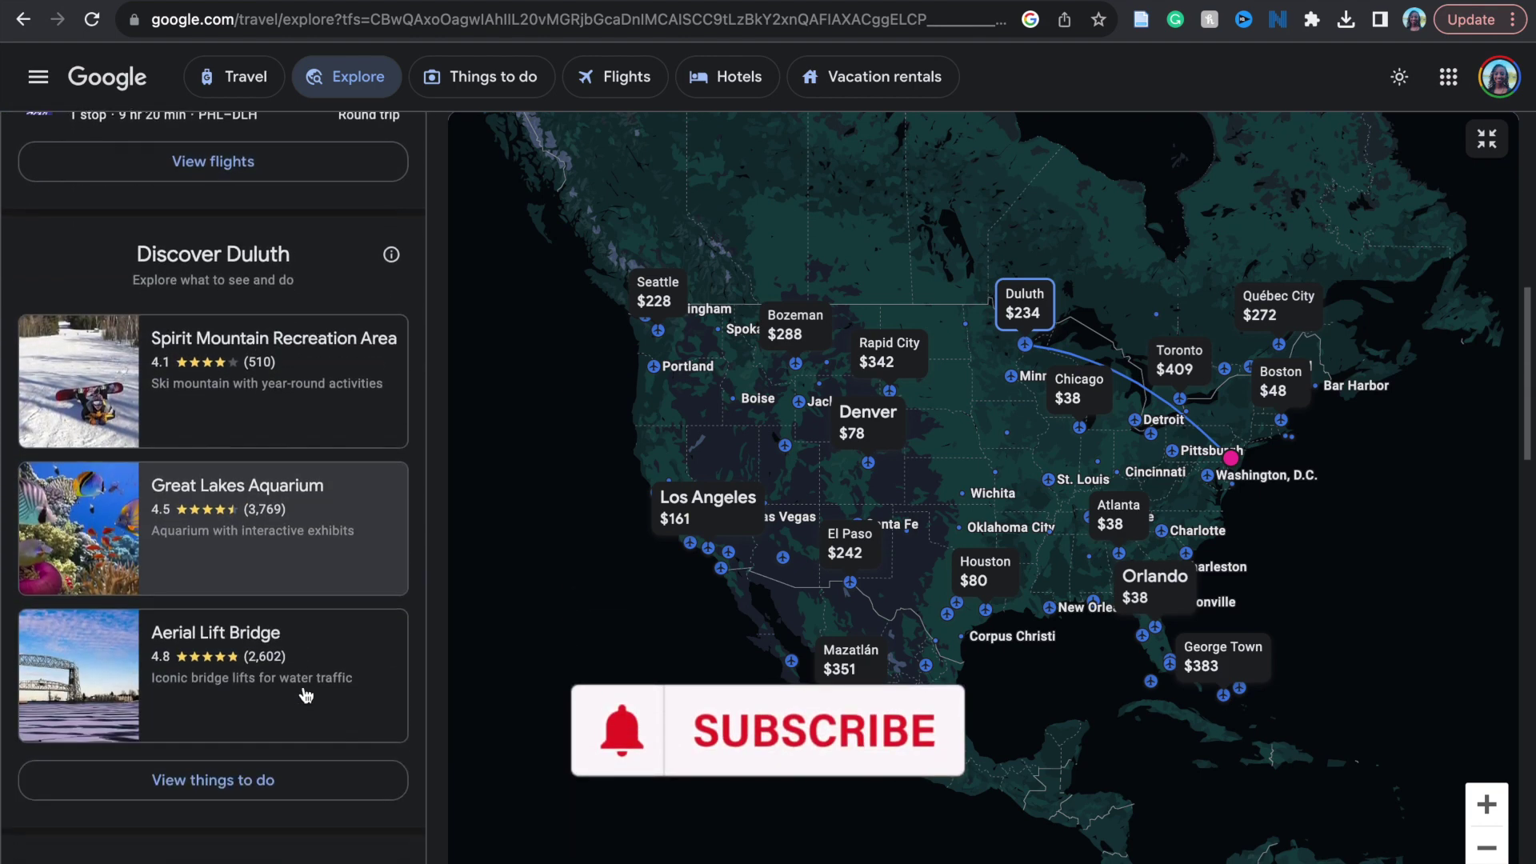
scroll(304, 693, "down", 1)
scroll(304, 694, "down", 1)
scroll(303, 693, "down", 2)
scroll(304, 694, "down", 1)
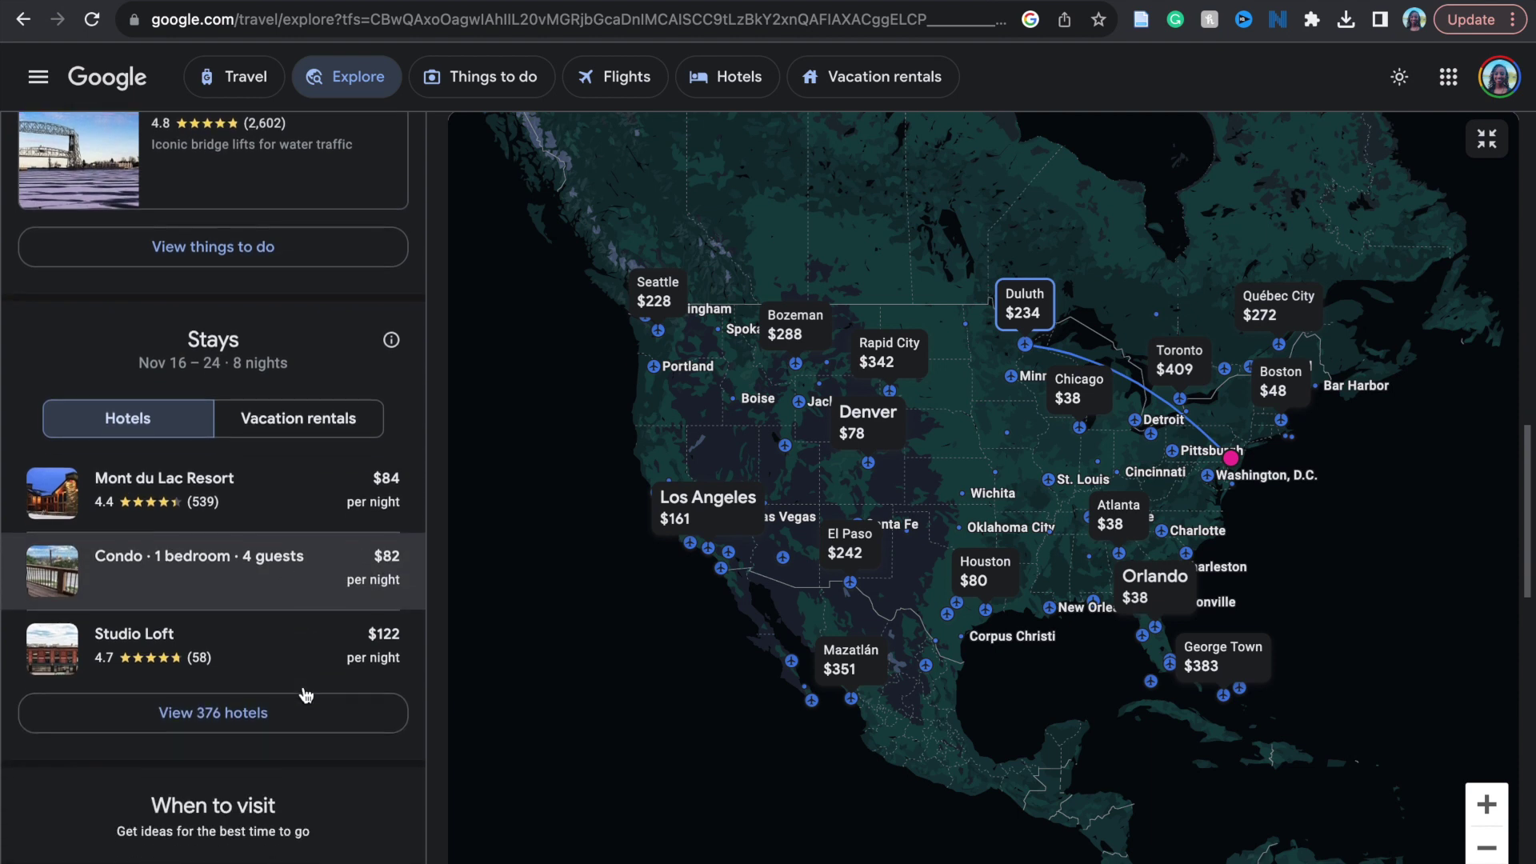
scroll(304, 694, "down", 2)
scroll(304, 694, "down", 1)
scroll(304, 693, "down", 1)
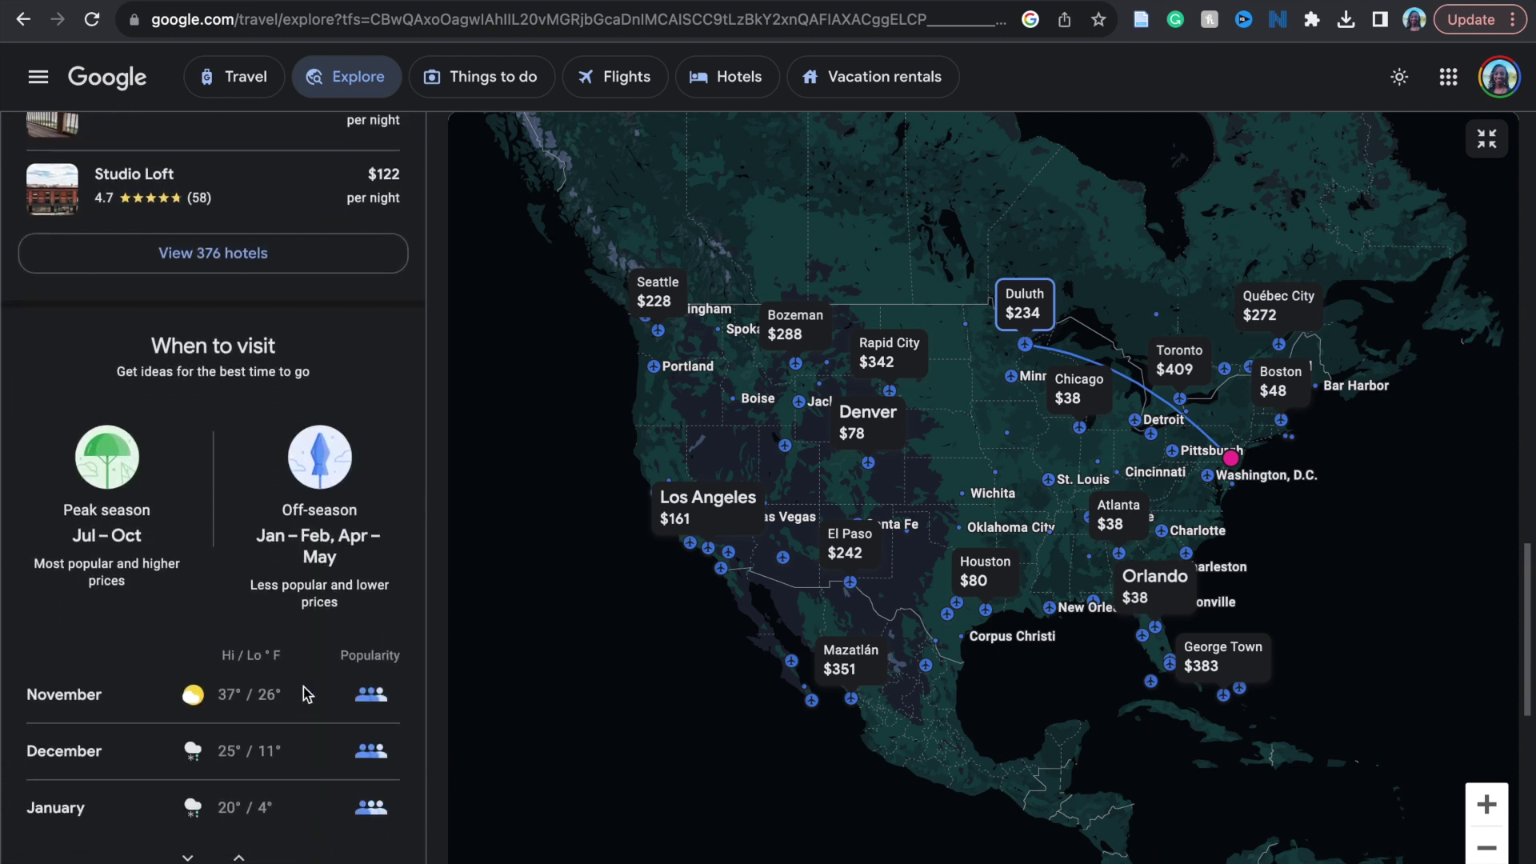
scroll(303, 694, "down", 1)
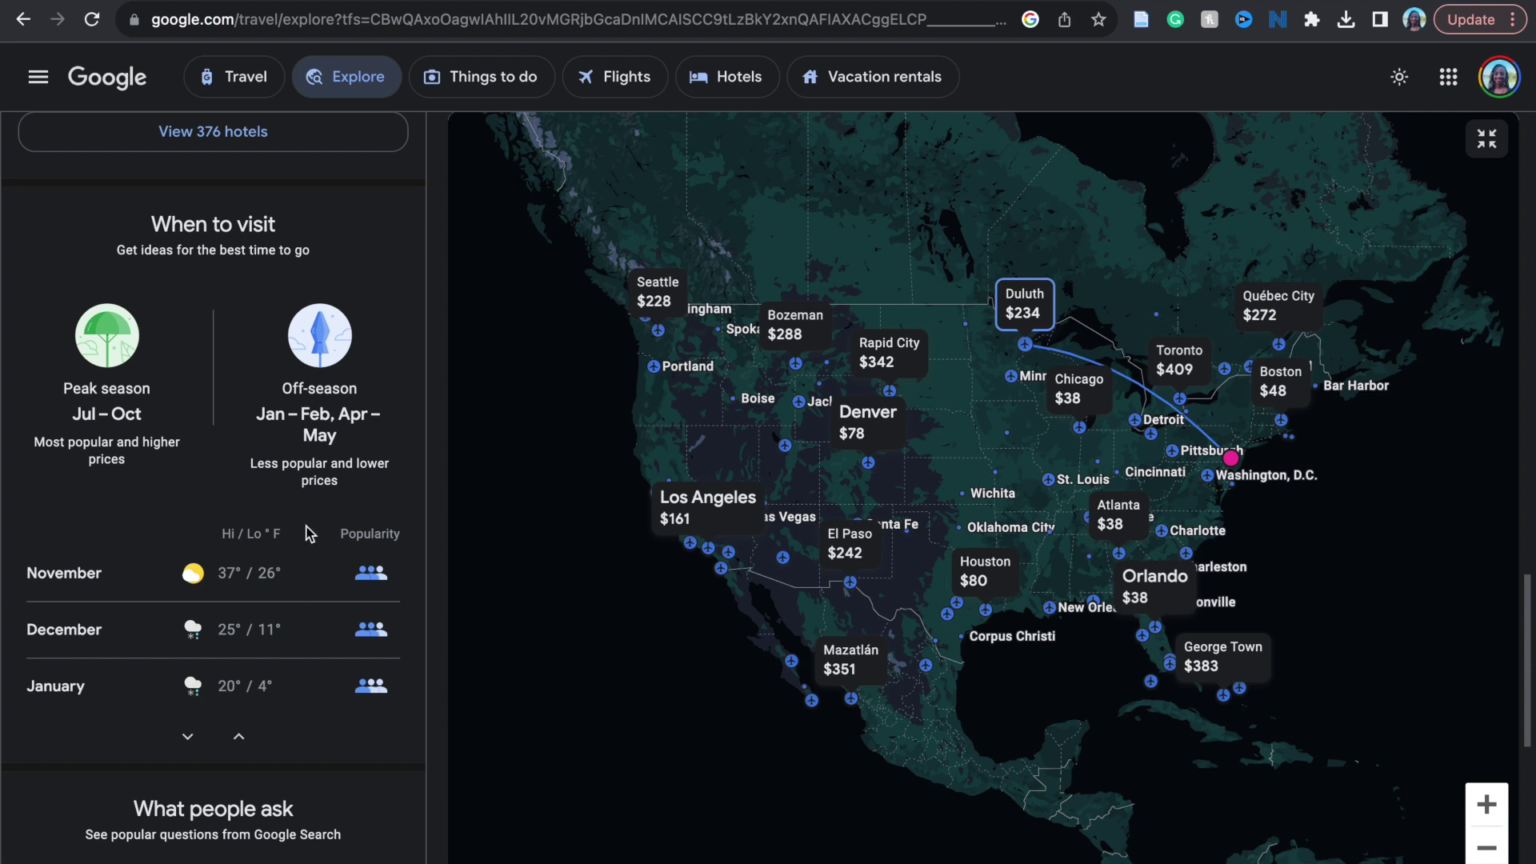
scroll(216, 557, "down", 1)
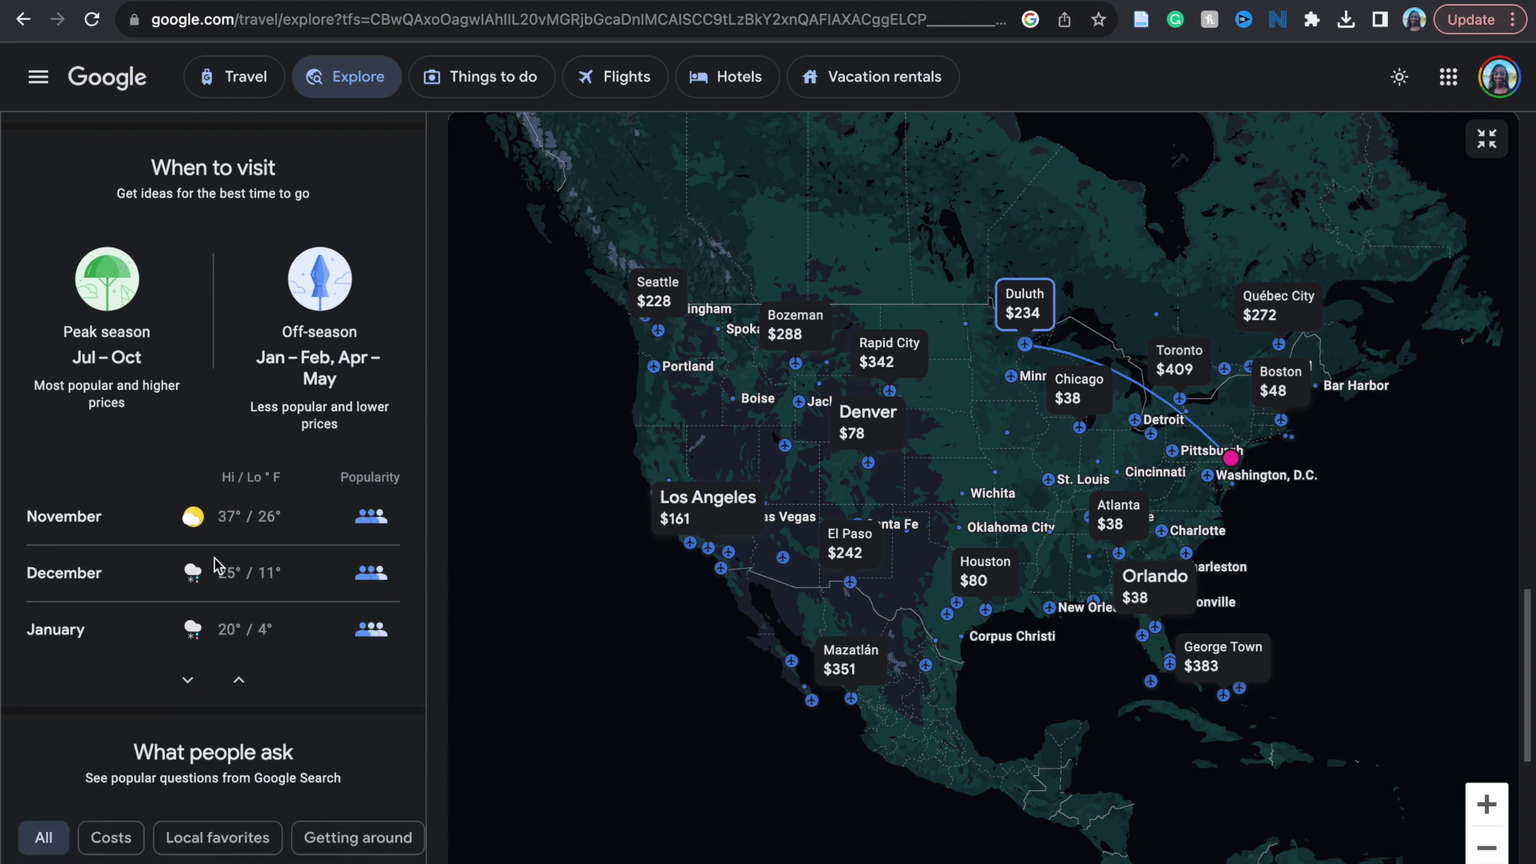
scroll(214, 558, "down", 1)
scroll(215, 559, "down", 1)
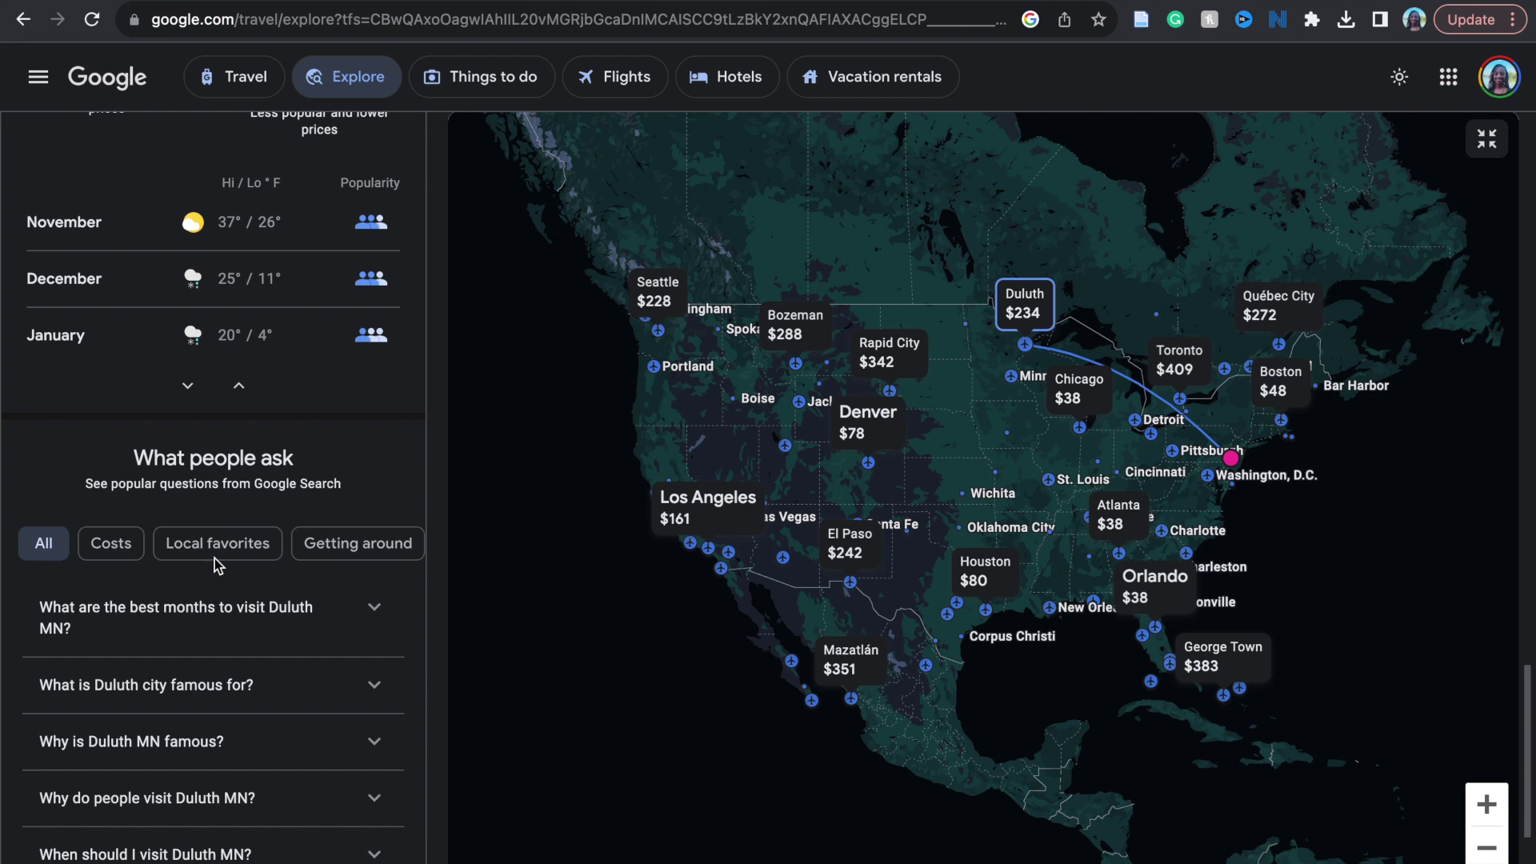
scroll(215, 558, "down", 1)
scroll(215, 558, "down", 1)
scroll(215, 558, "down", 1)
scroll(215, 565, "down", 1)
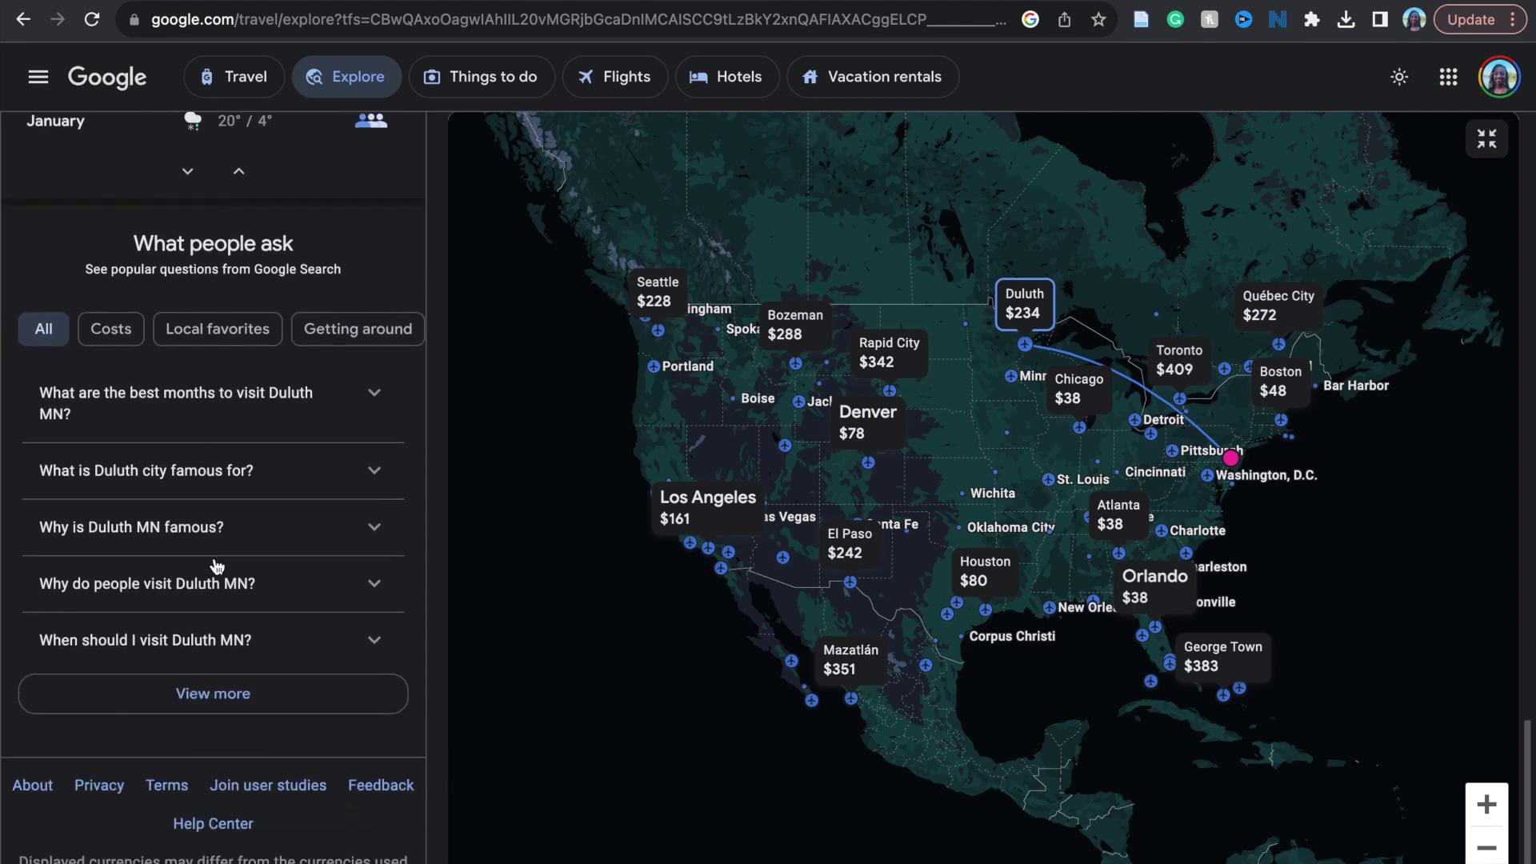
scroll(215, 559, "up", 2)
scroll(215, 559, "up", 2)
scroll(216, 558, "up", 1)
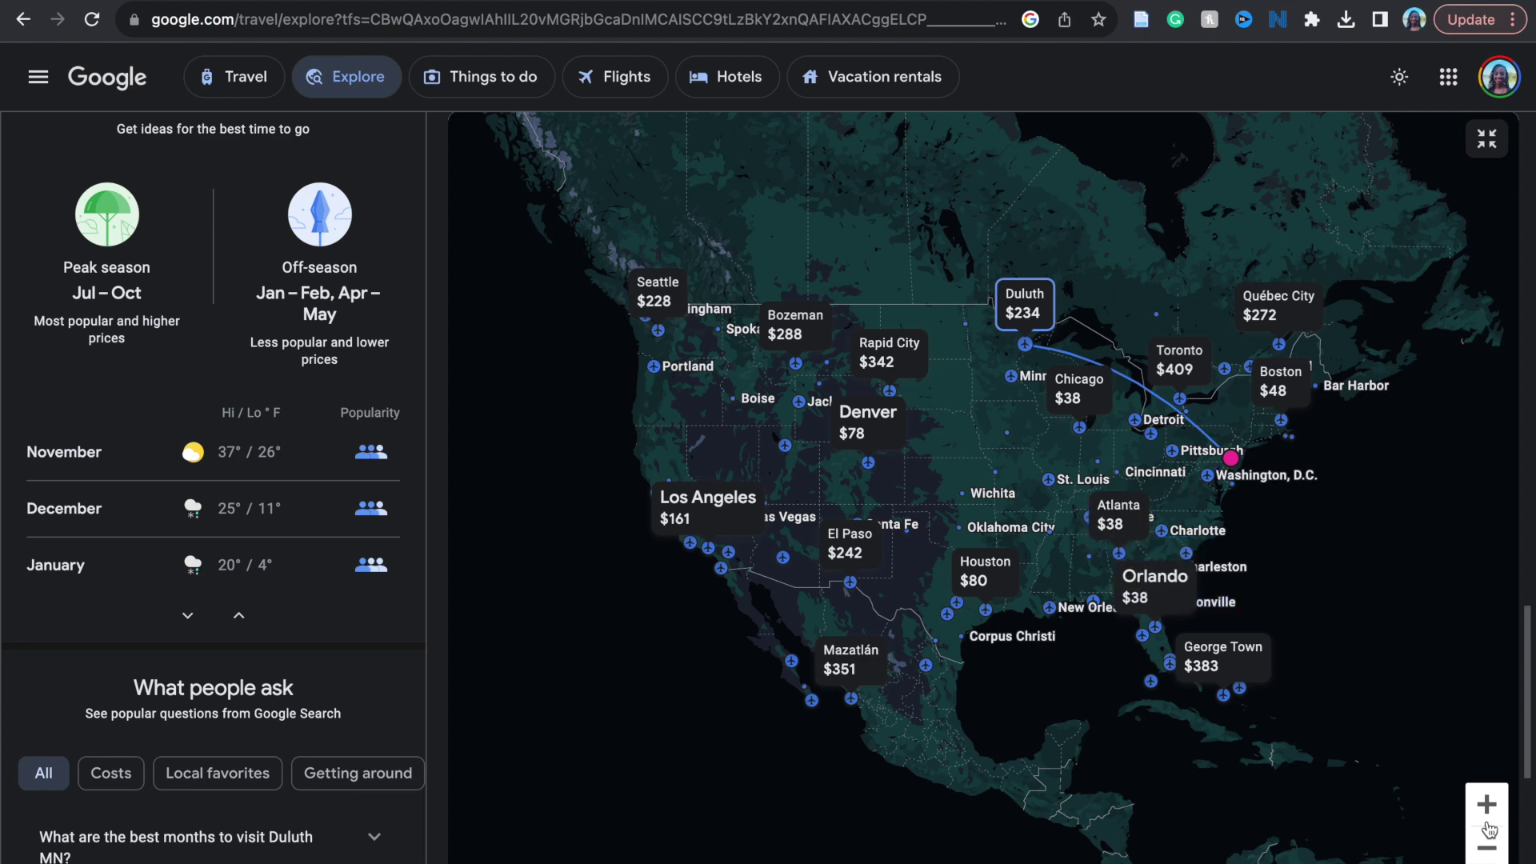
Zoom the Explore map out to worldwide destinations and open the Lisbon panel.
left_click(1487, 849)
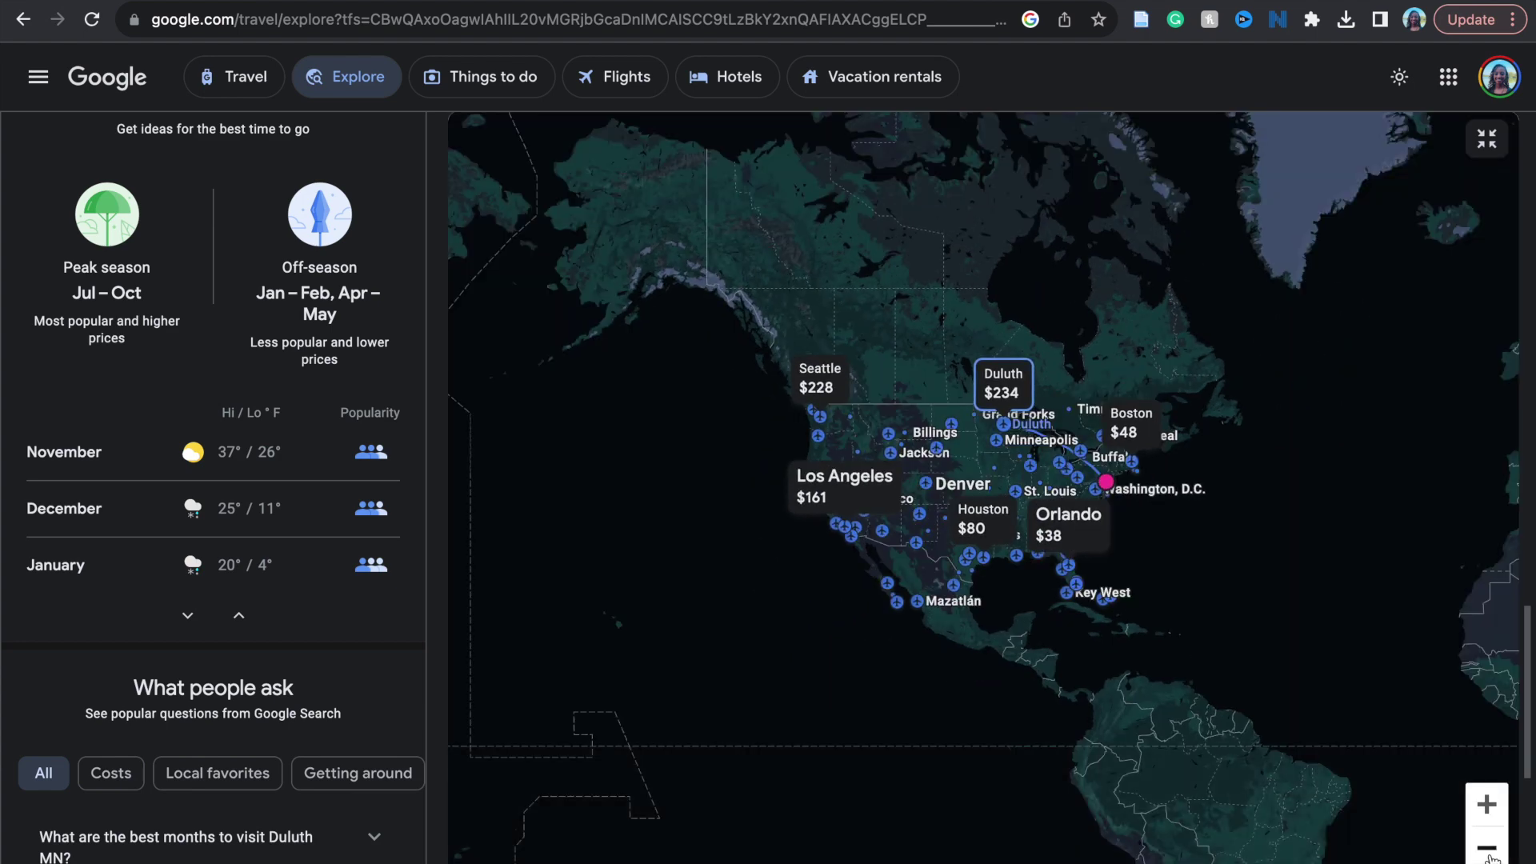
left_click(1488, 849)
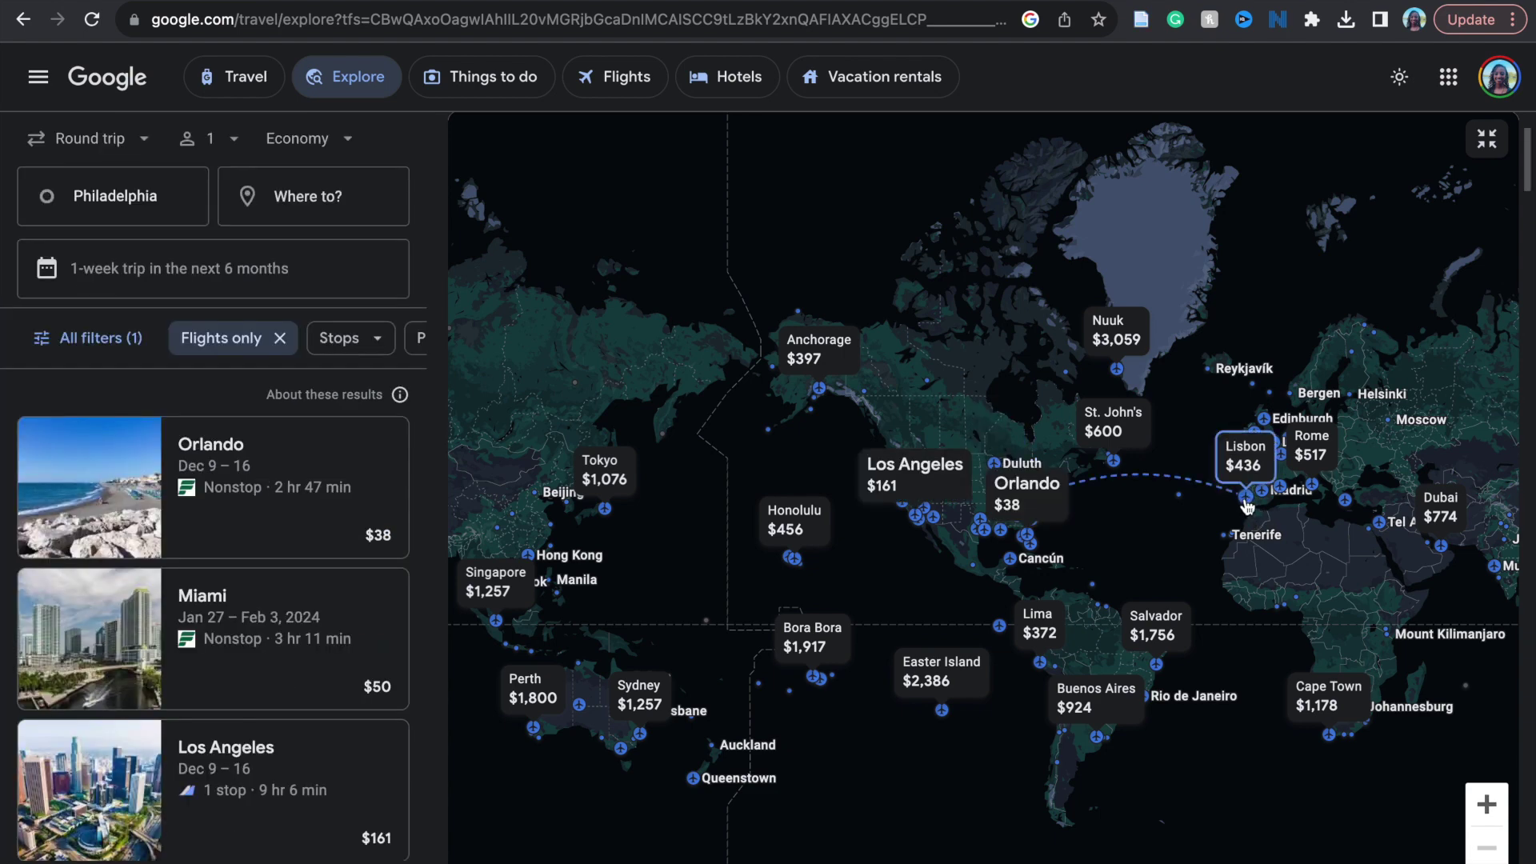
left_click(1247, 506)
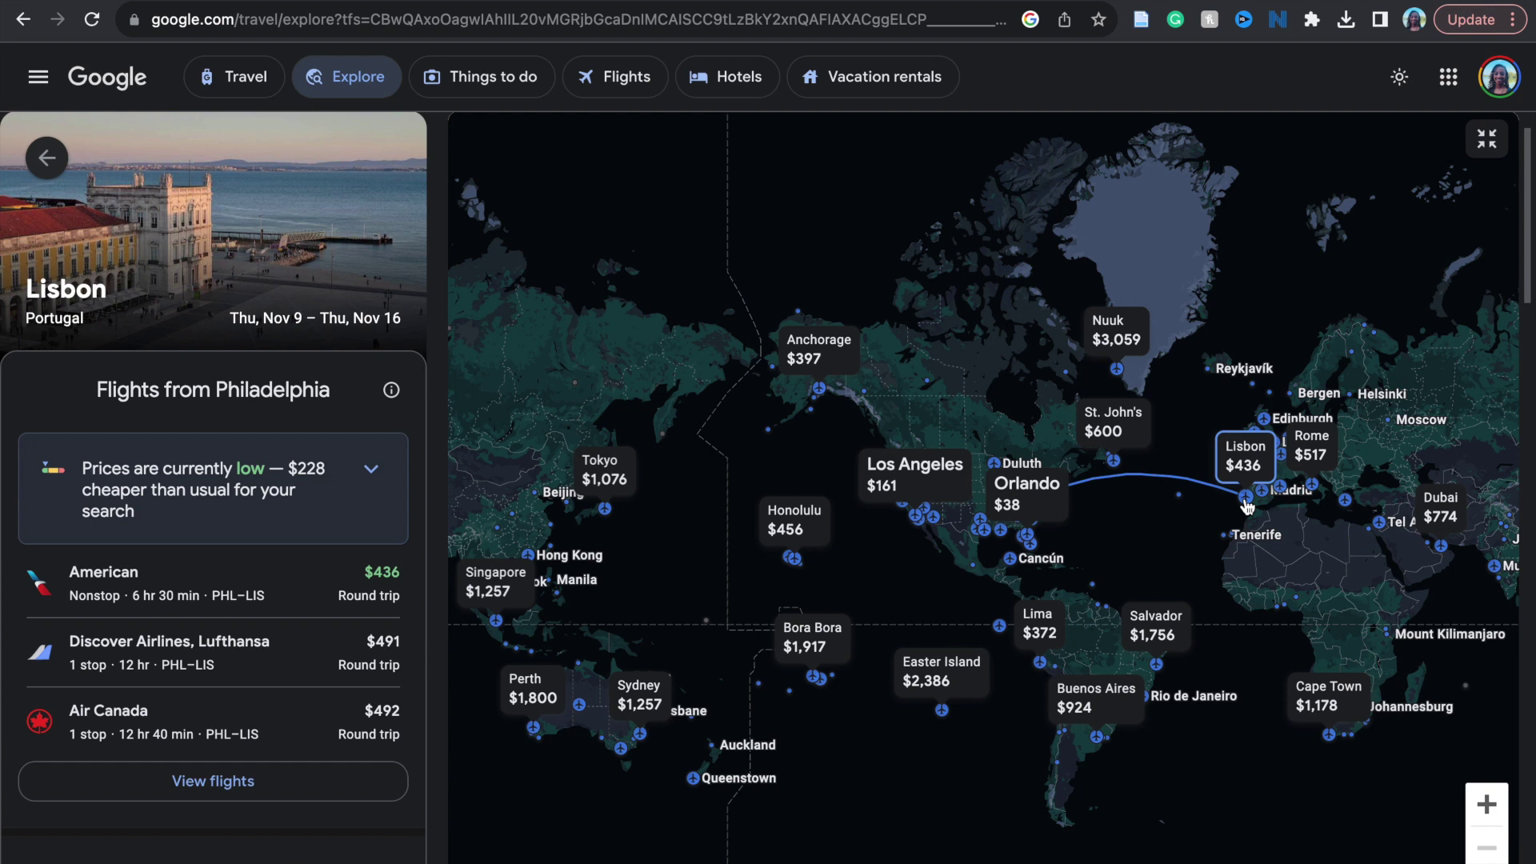
scroll(288, 676, "down", 1)
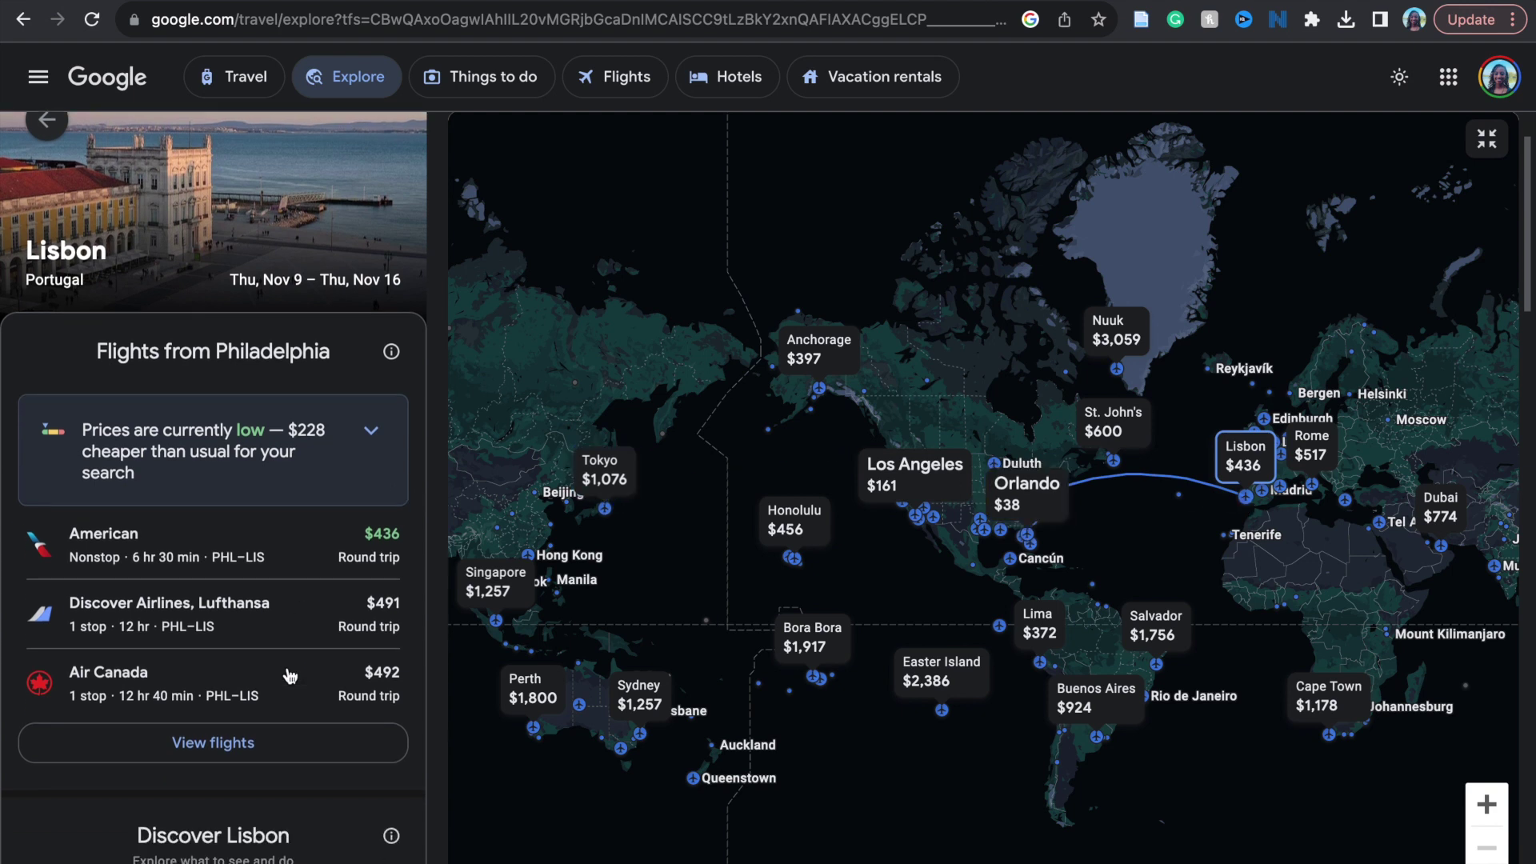
scroll(287, 676, "down", 3)
scroll(287, 676, "down", 2)
scroll(288, 676, "down", 2)
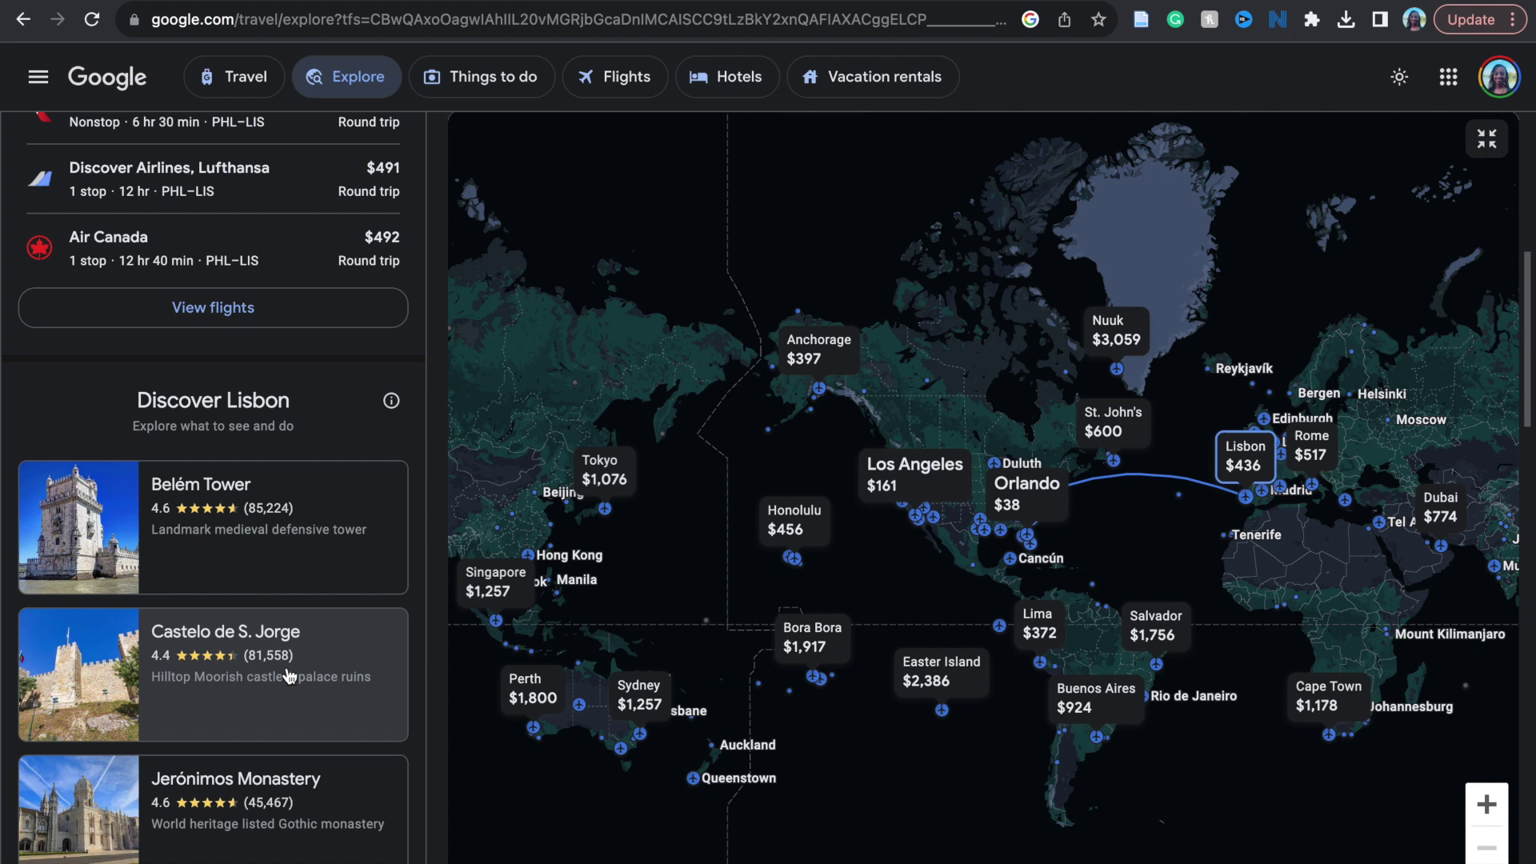
scroll(287, 676, "down", 2)
scroll(287, 676, "down", 1)
scroll(287, 676, "down", 1)
scroll(287, 675, "down", 1)
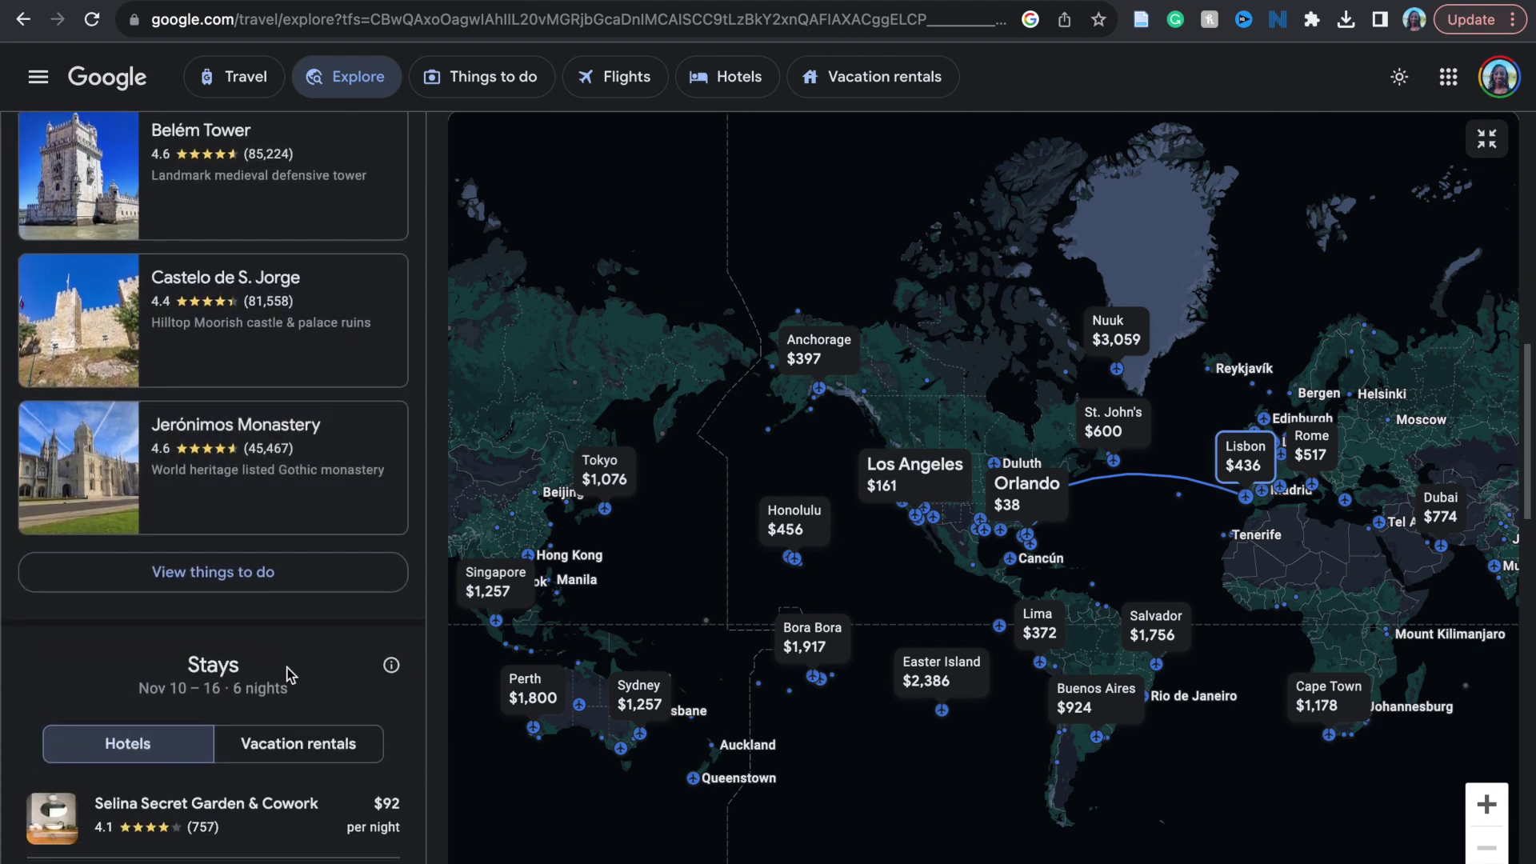
scroll(287, 676, "down", 1)
scroll(286, 676, "down", 1)
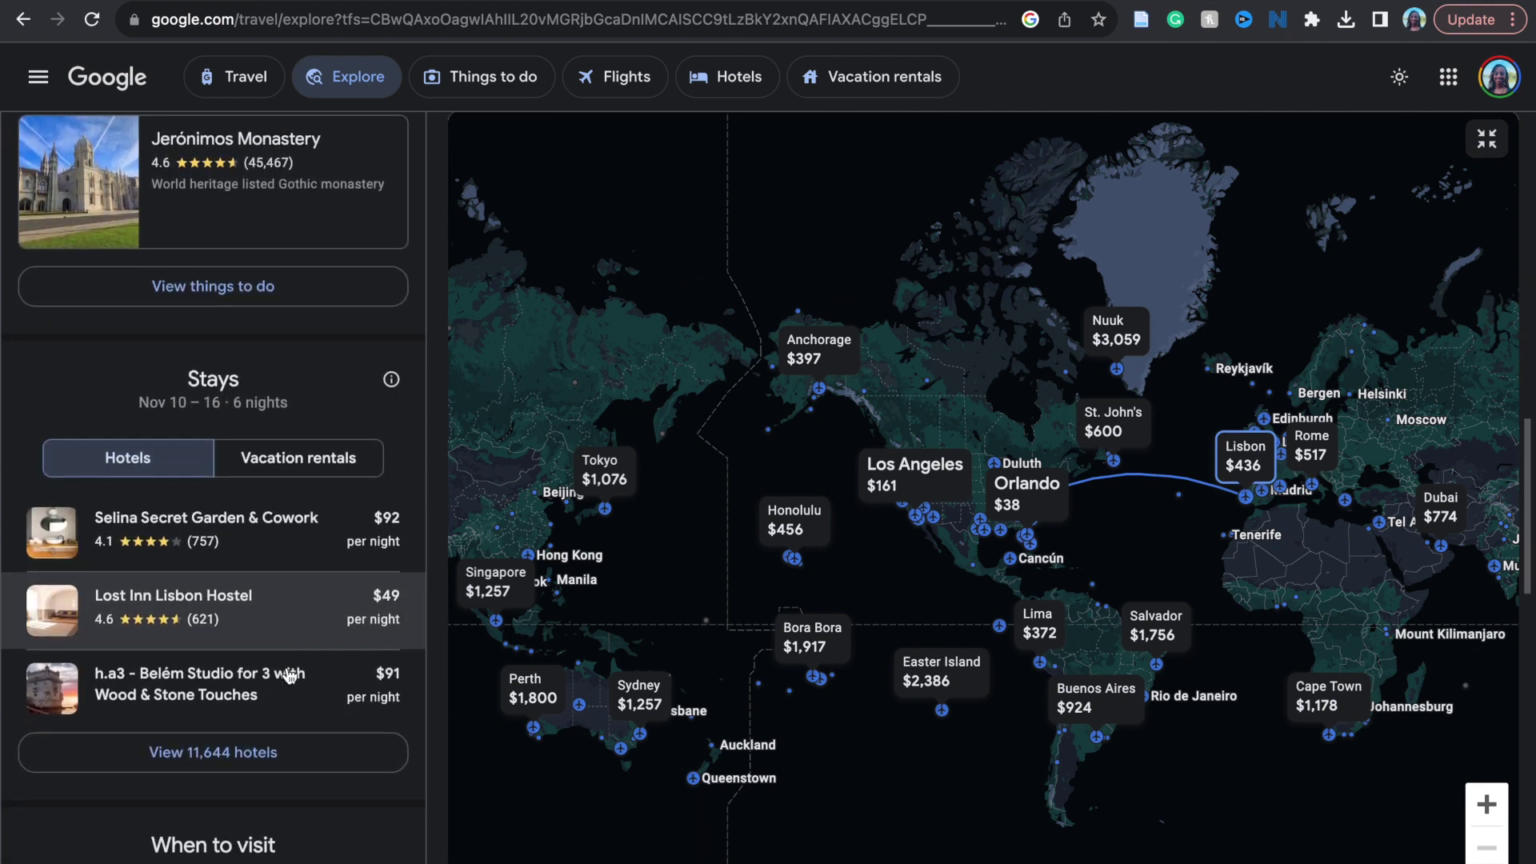
scroll(287, 676, "down", 1)
scroll(287, 676, "down", 1)
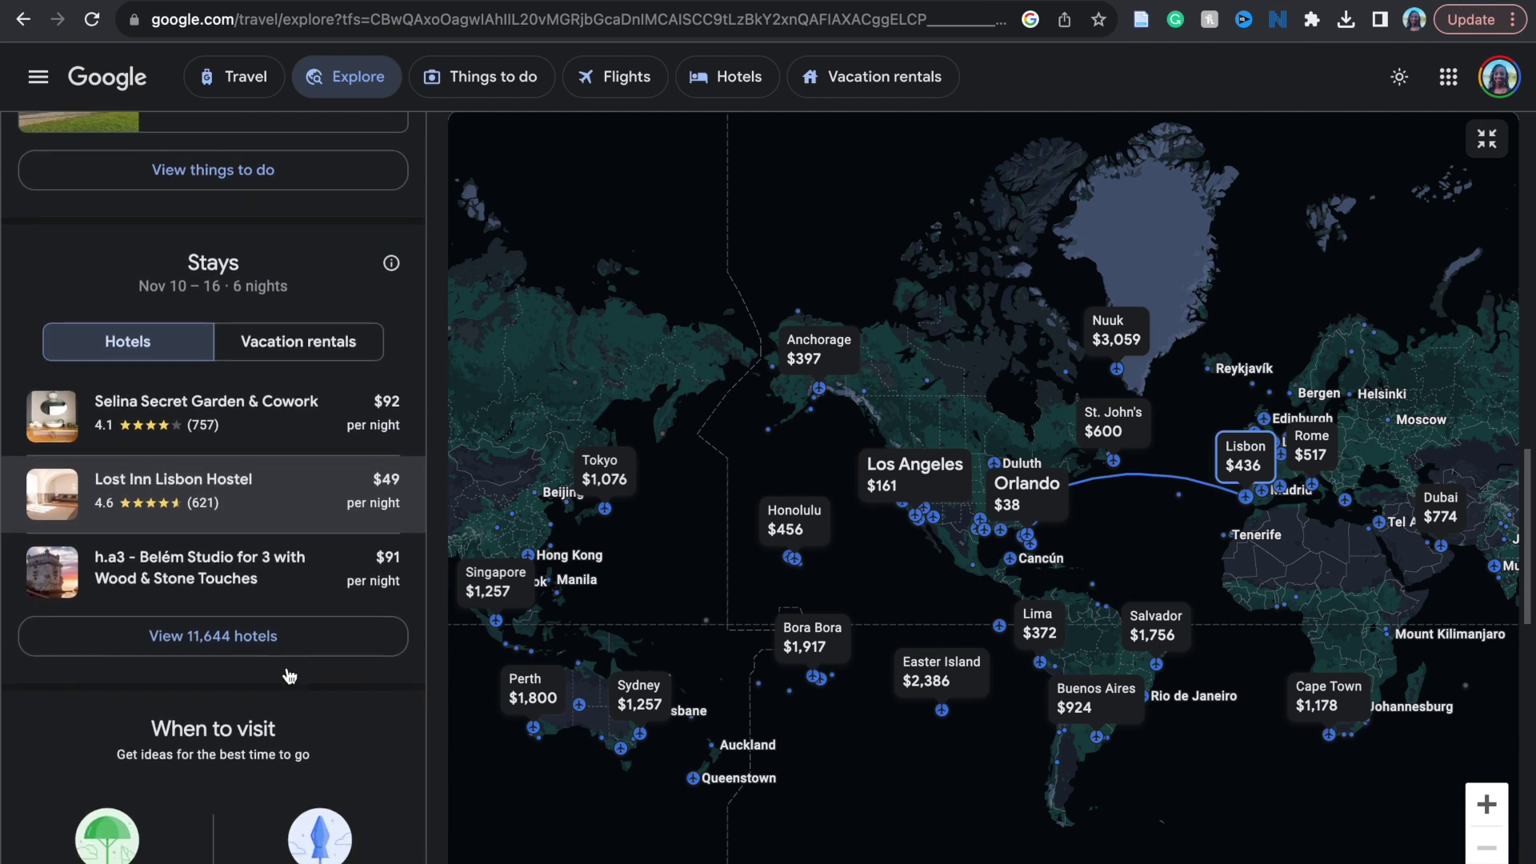
scroll(287, 675, "down", 1)
scroll(287, 672, "down", 1)
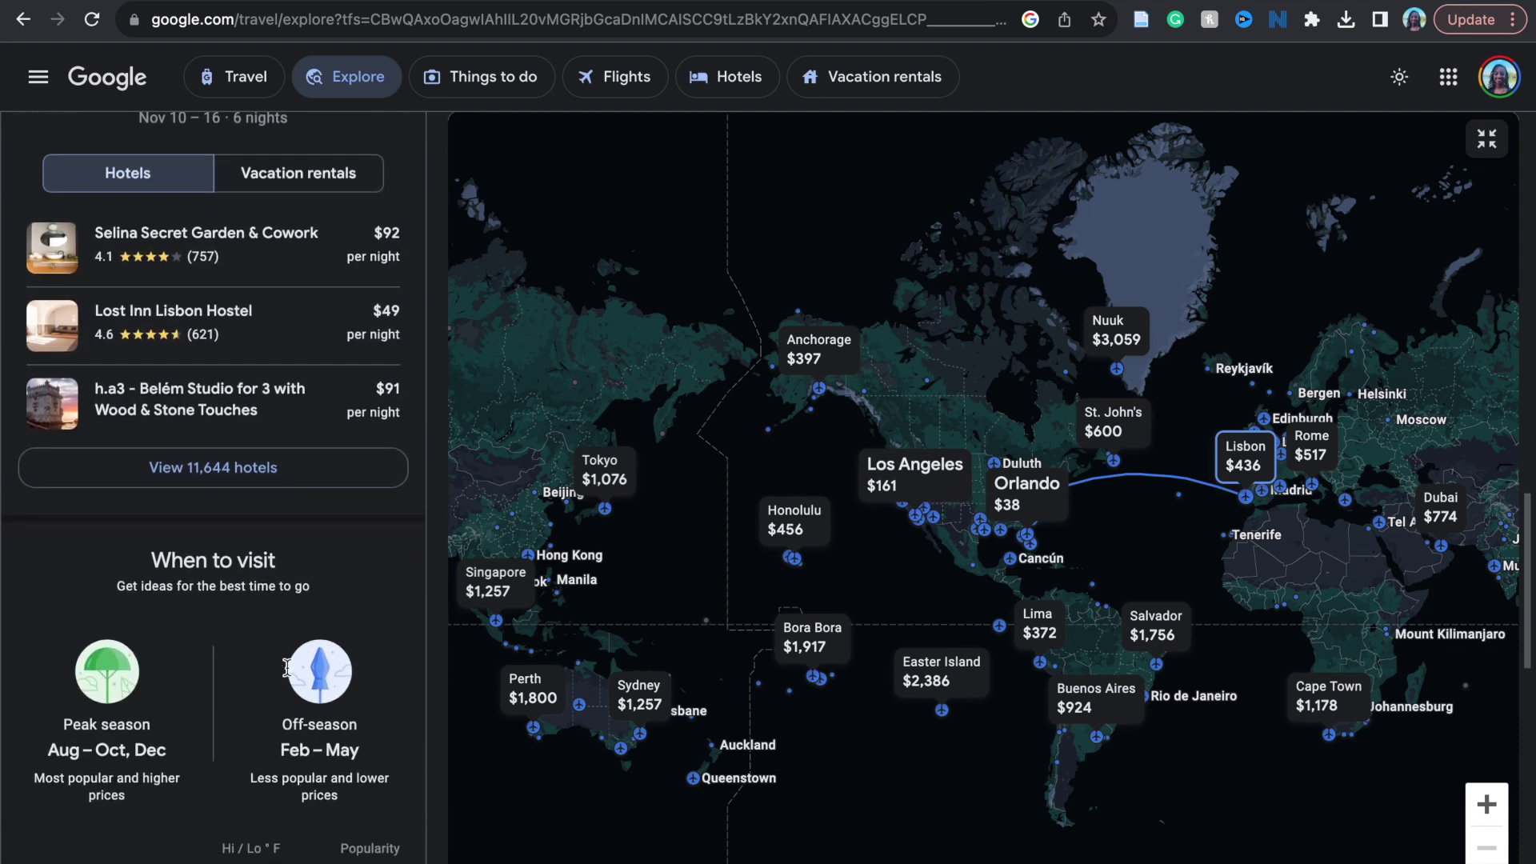
scroll(287, 669, "down", 1)
scroll(192, 752, "down", 1)
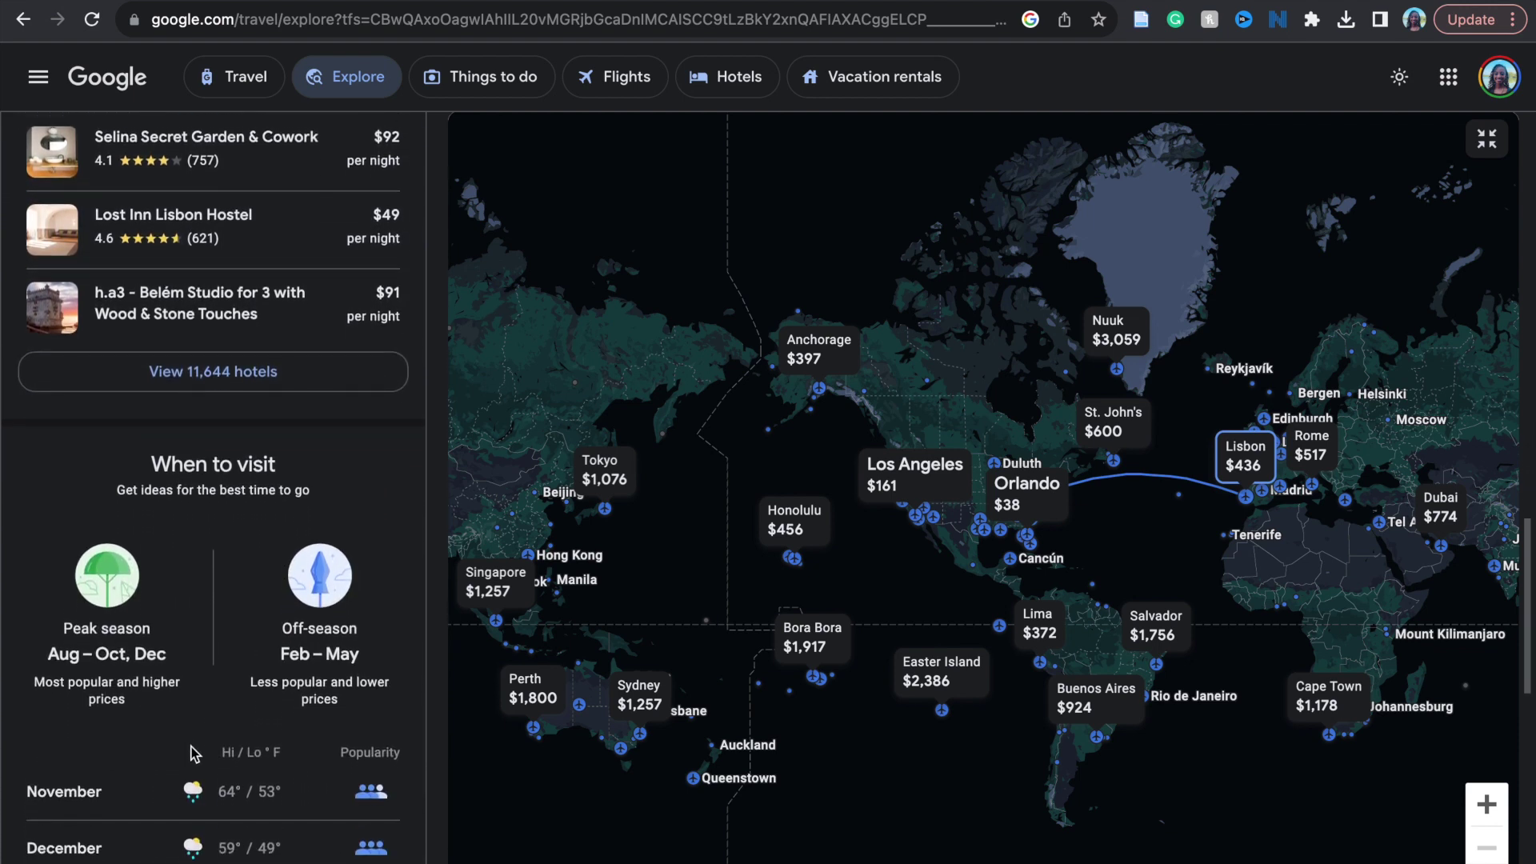
scroll(192, 753, "down", 1)
scroll(190, 752, "down", 1)
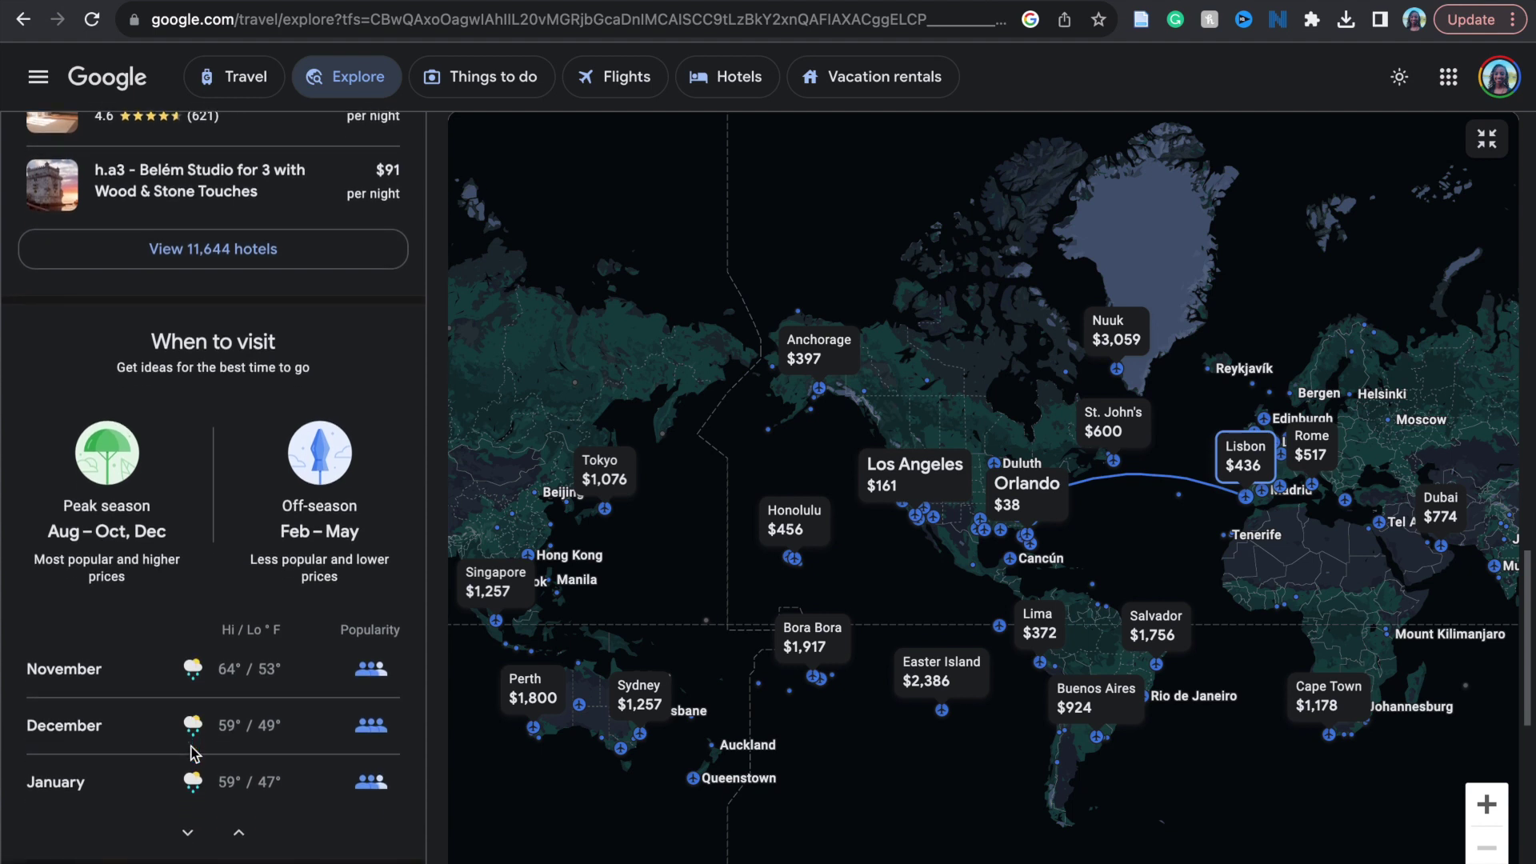
scroll(192, 753, "down", 1)
scroll(192, 753, "down", 1)
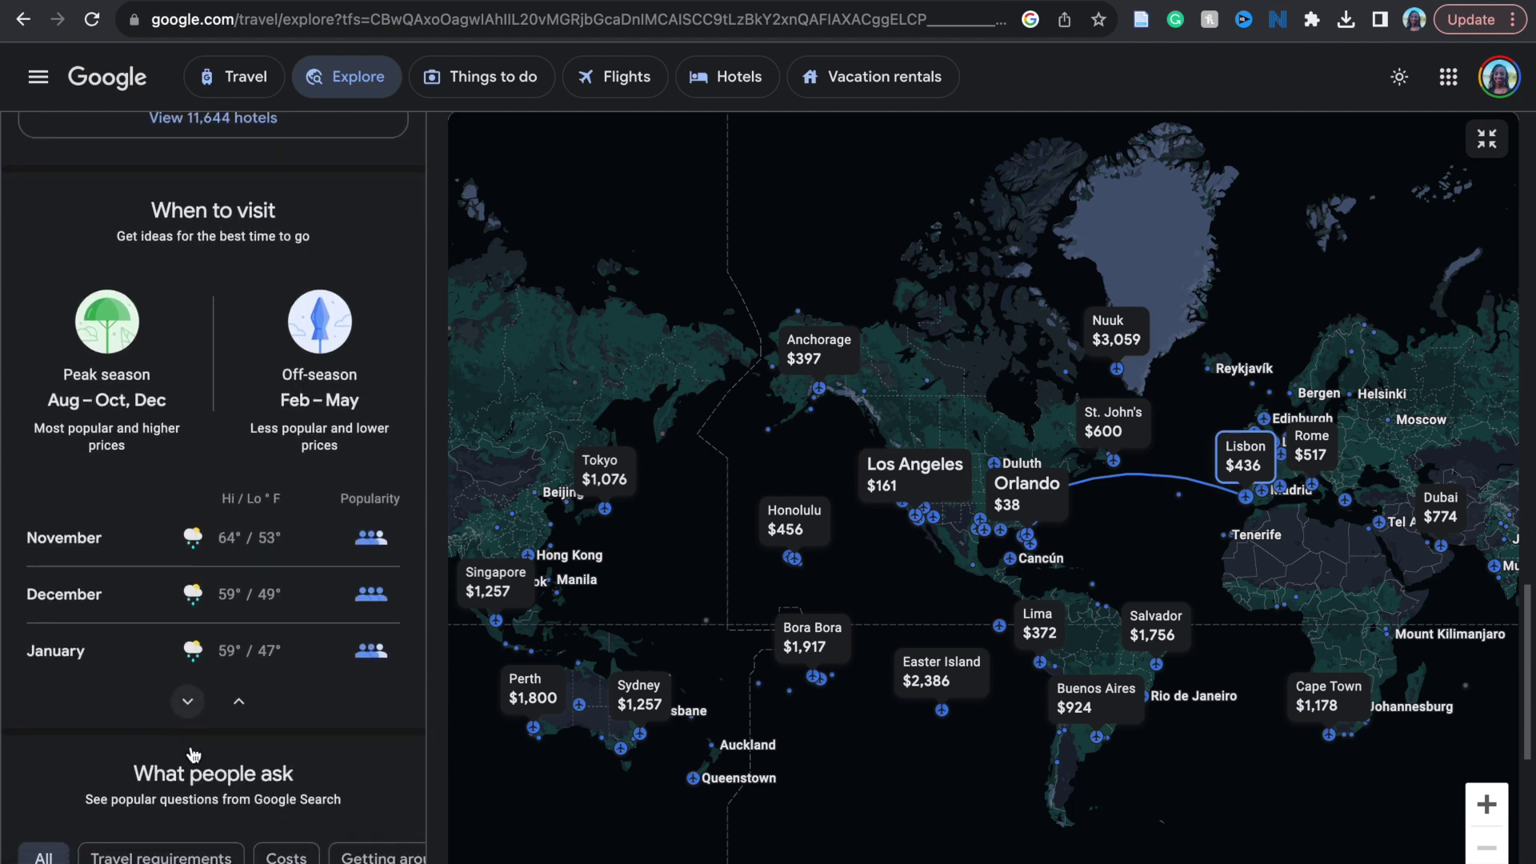
scroll(191, 754, "down", 1)
scroll(191, 755, "down", 2)
scroll(192, 753, "down", 2)
scroll(192, 753, "down", 2)
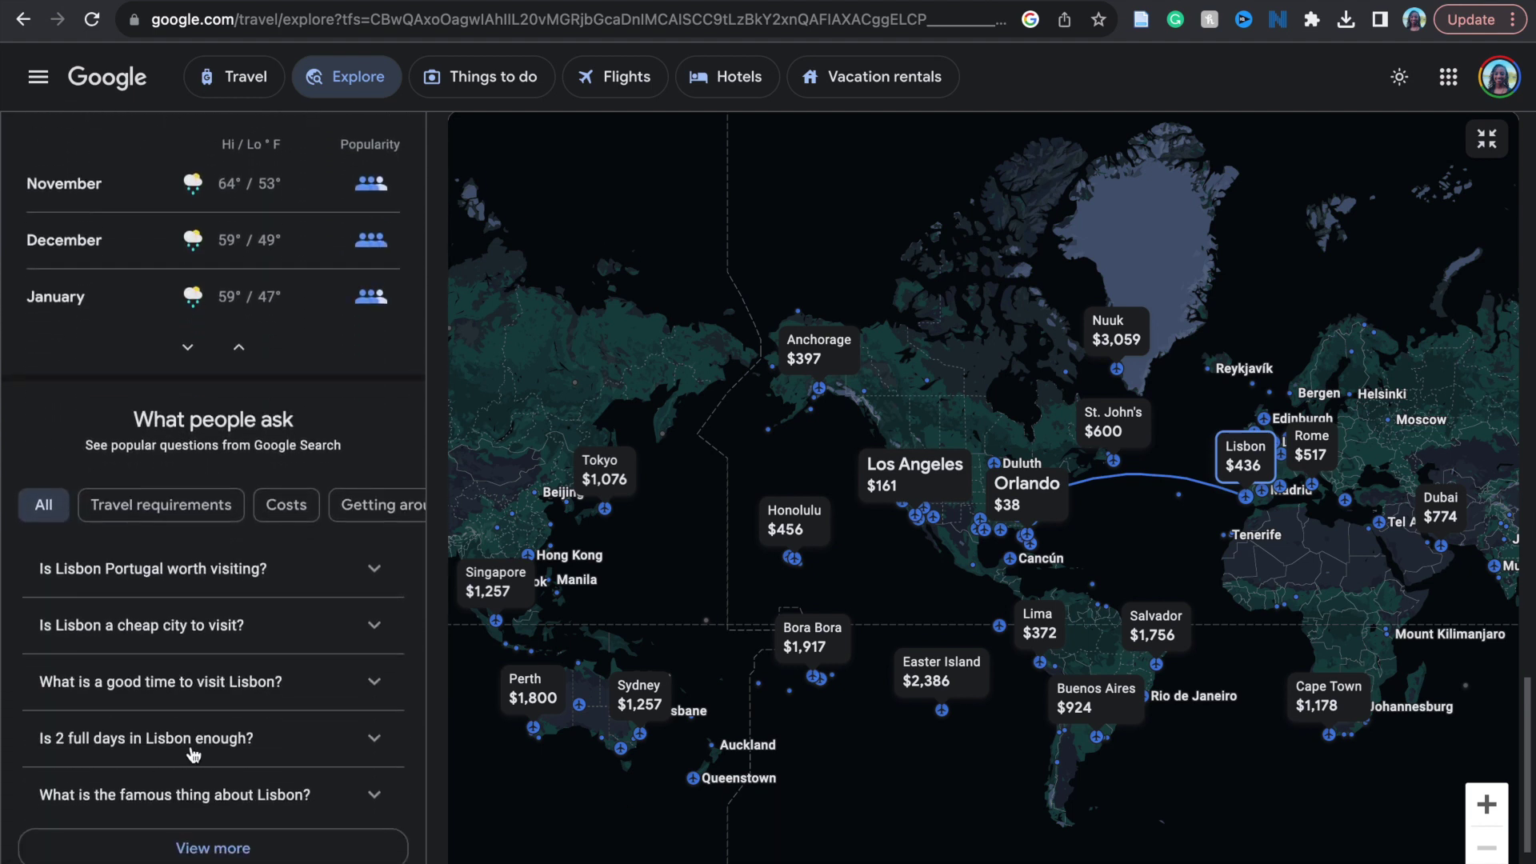